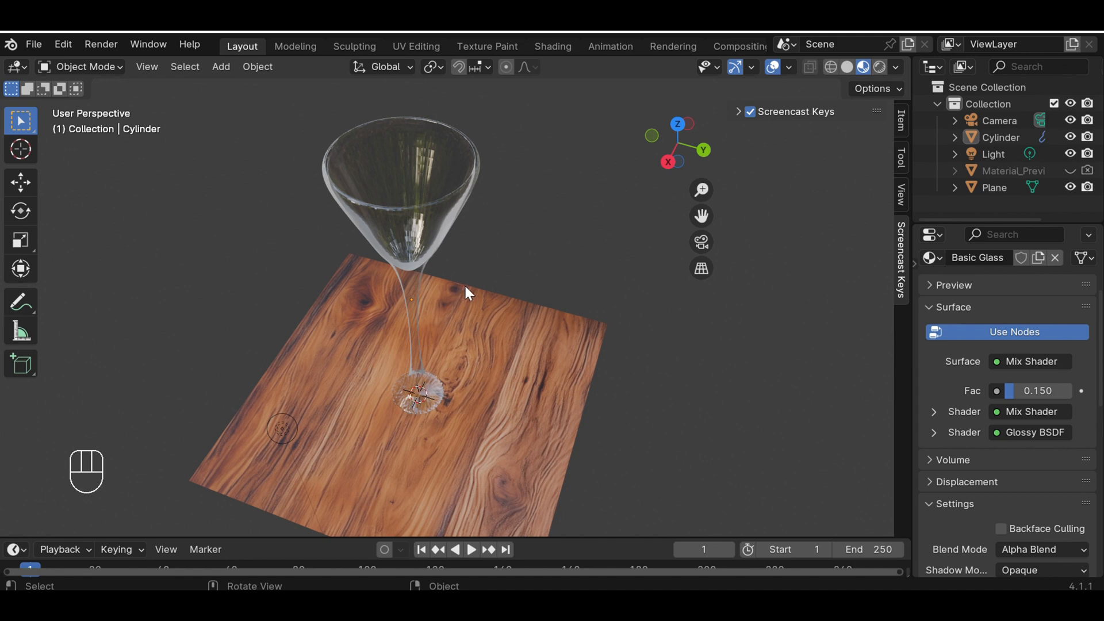
{"action": "middle_click_drag", "start_coordinate": [465, 288], "coordinate": [416, 286]}
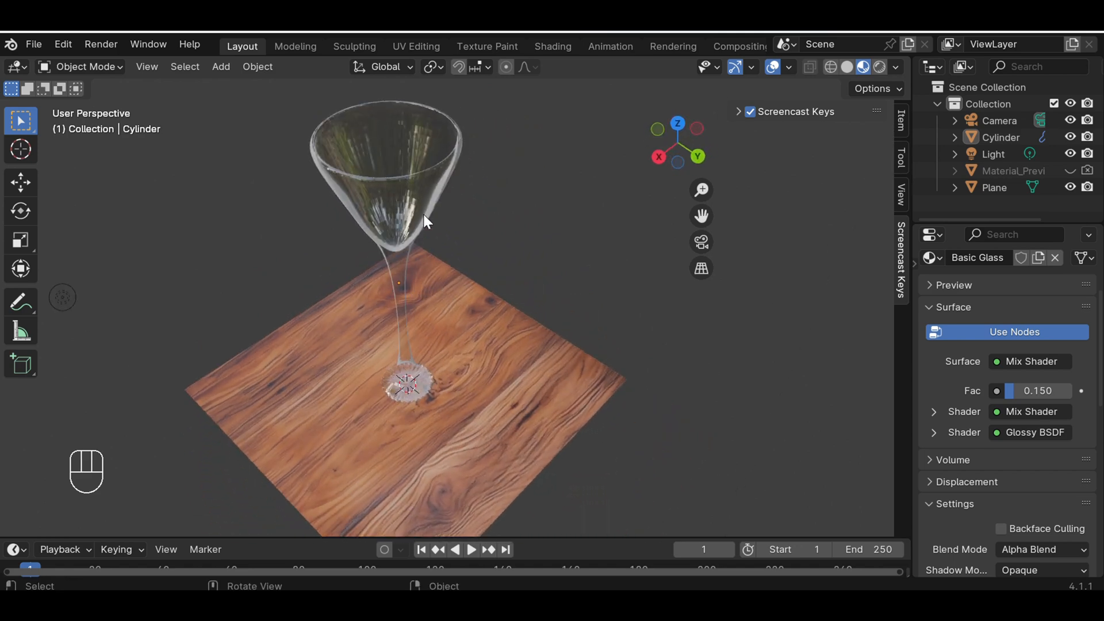
{"action": "scroll", "coordinate": [466, 187], "scroll_direction": "up", "scroll_amount": 2}
{"action": "scroll", "coordinate": [465, 186], "scroll_direction": "down", "scroll_amount": 2}
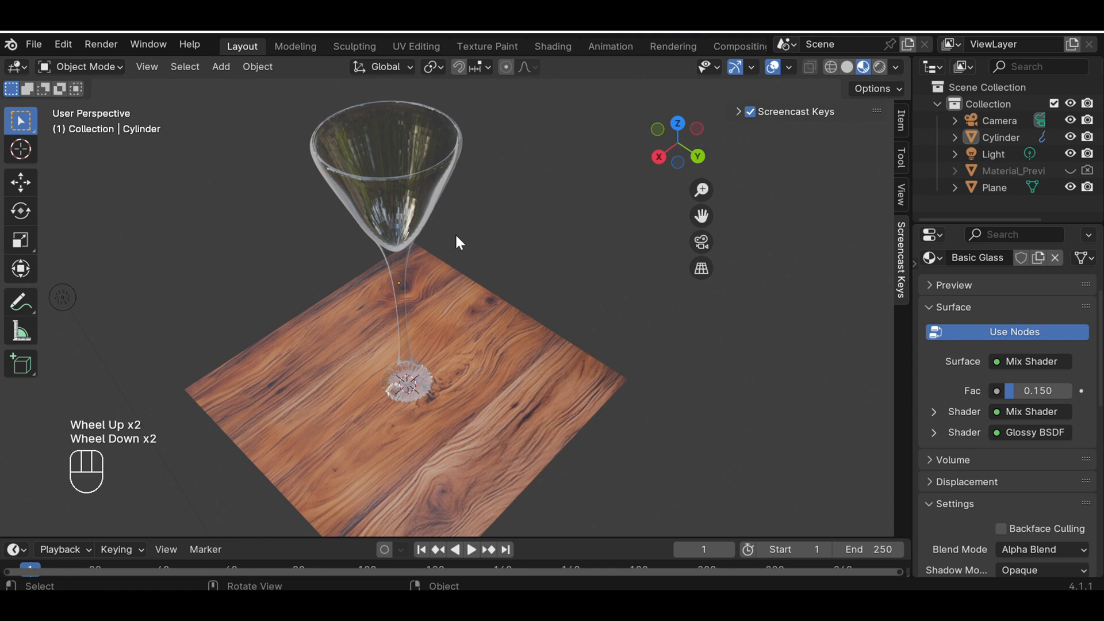
{"action": "middle_click_drag", "start_coordinate": [456, 236], "coordinate": [478, 219]}
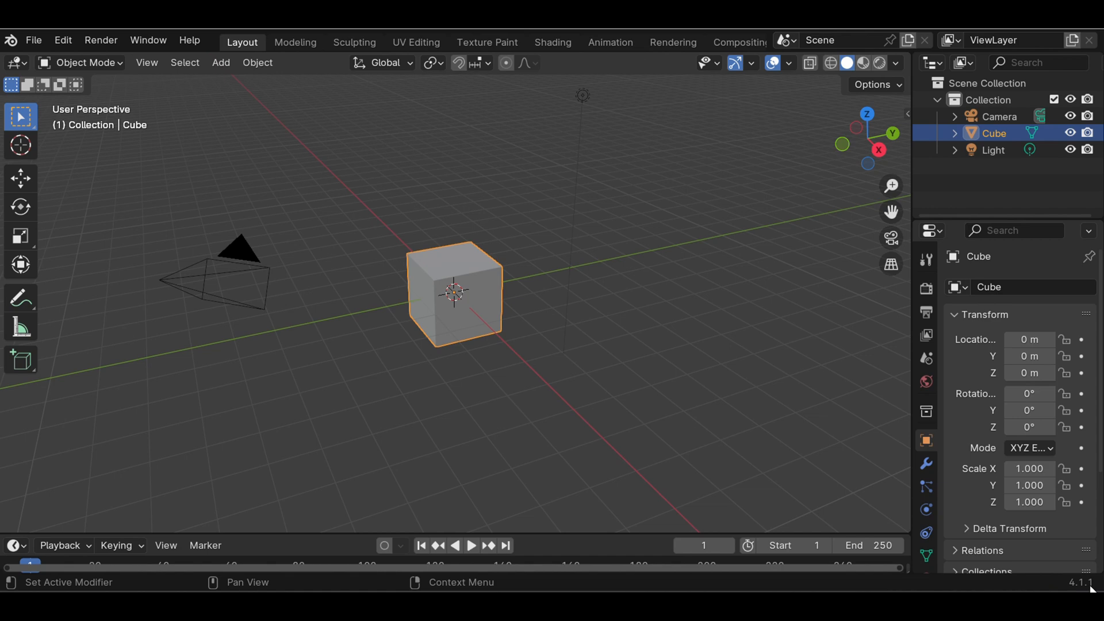
Delete the default cube from the scene
{"action": "scroll", "coordinate": [771, 304], "scroll_direction": "down", "scroll_amount": 2}
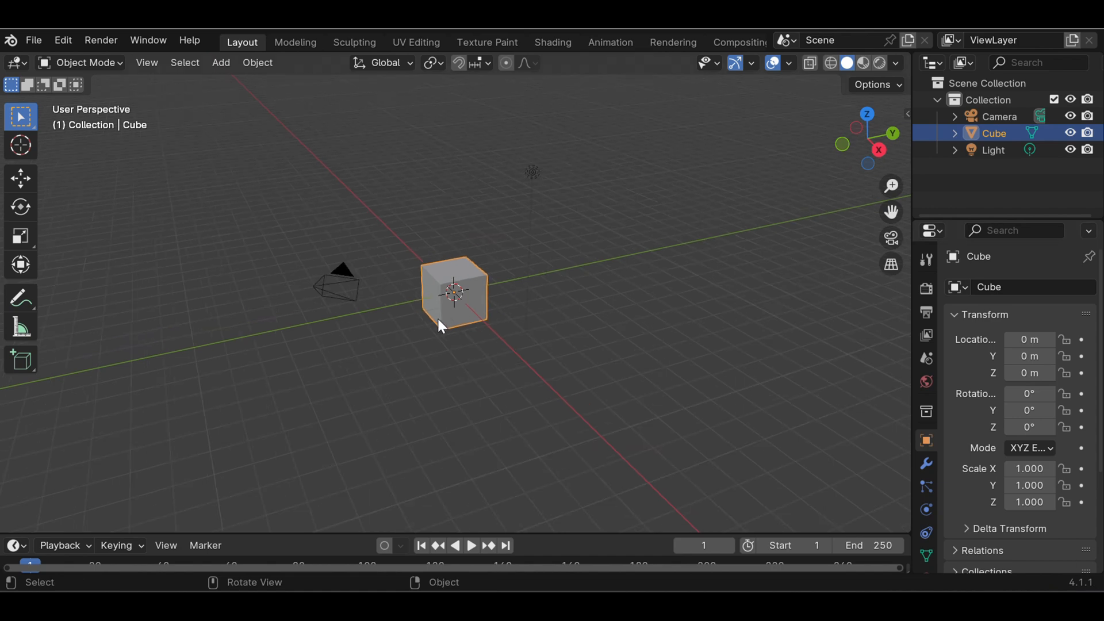
{"action": "scroll", "coordinate": [440, 326], "scroll_direction": "up", "scroll_amount": 5}
{"action": "scroll", "coordinate": [440, 322], "scroll_direction": "down", "scroll_amount": 4}
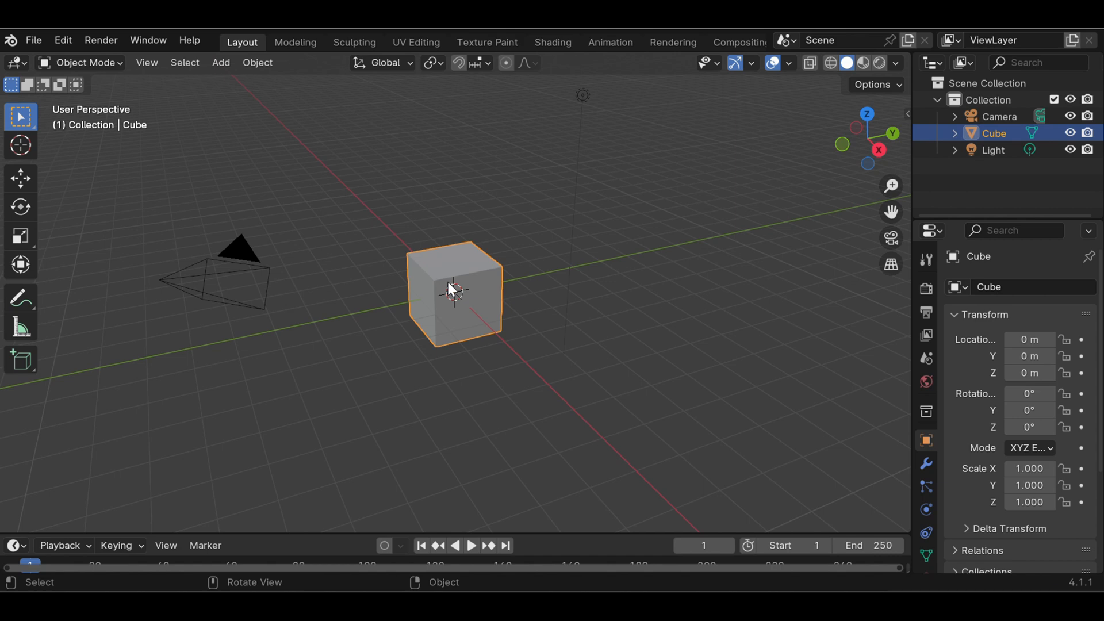
{"action": "key", "text": "Delete"}
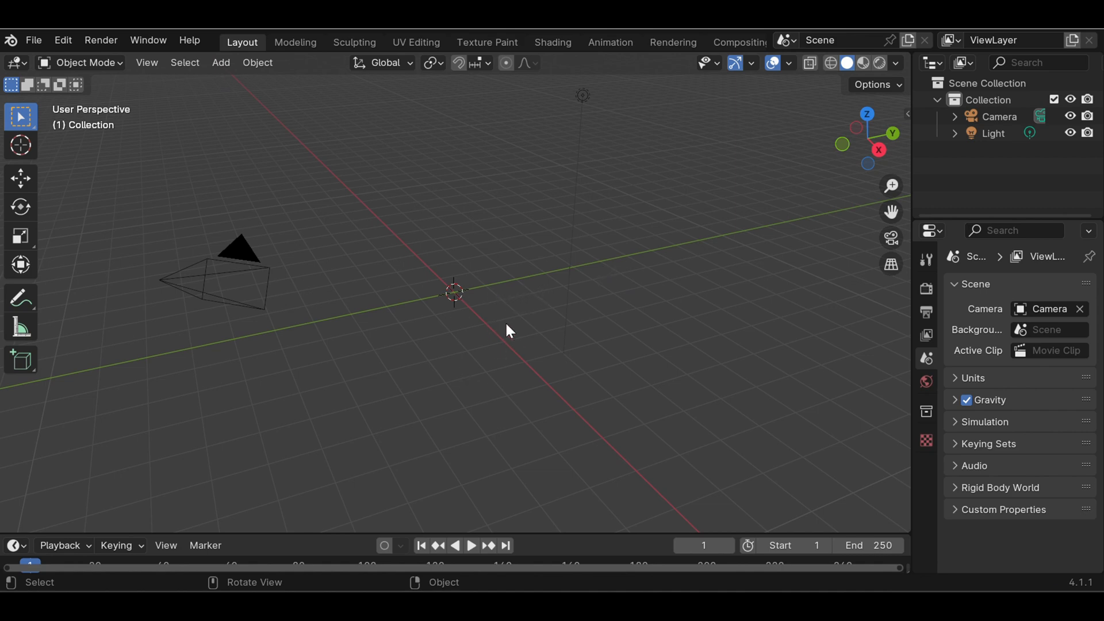
Turn on the Screencast Keys display in the viewport and collapse its settings
{"action": "key", "text": "n"}
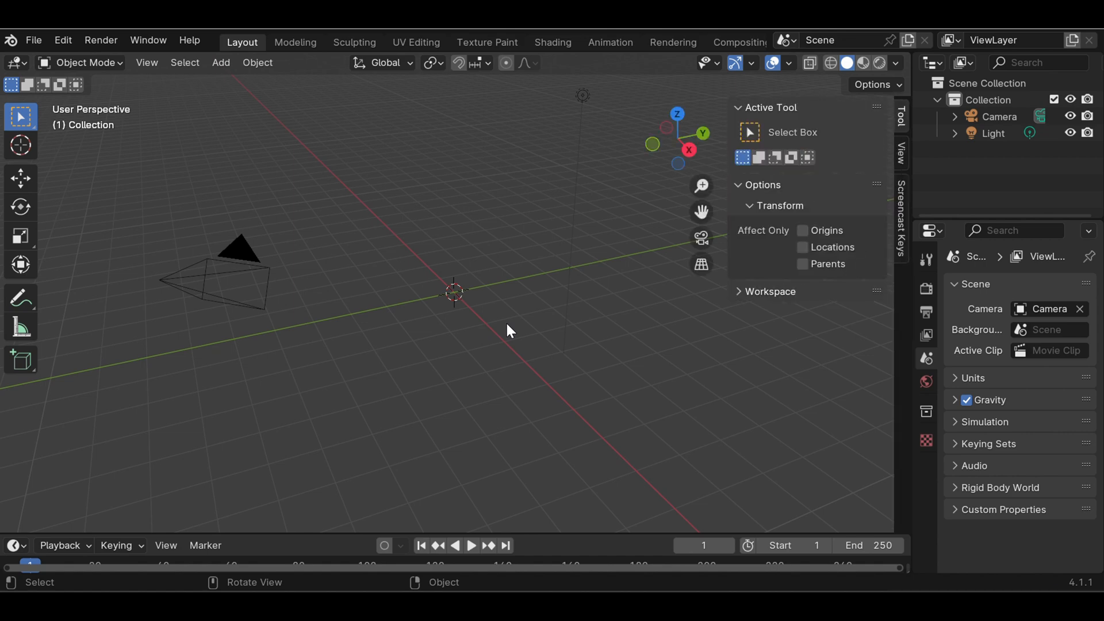
{"action": "left_click", "coordinate": [901, 219]}
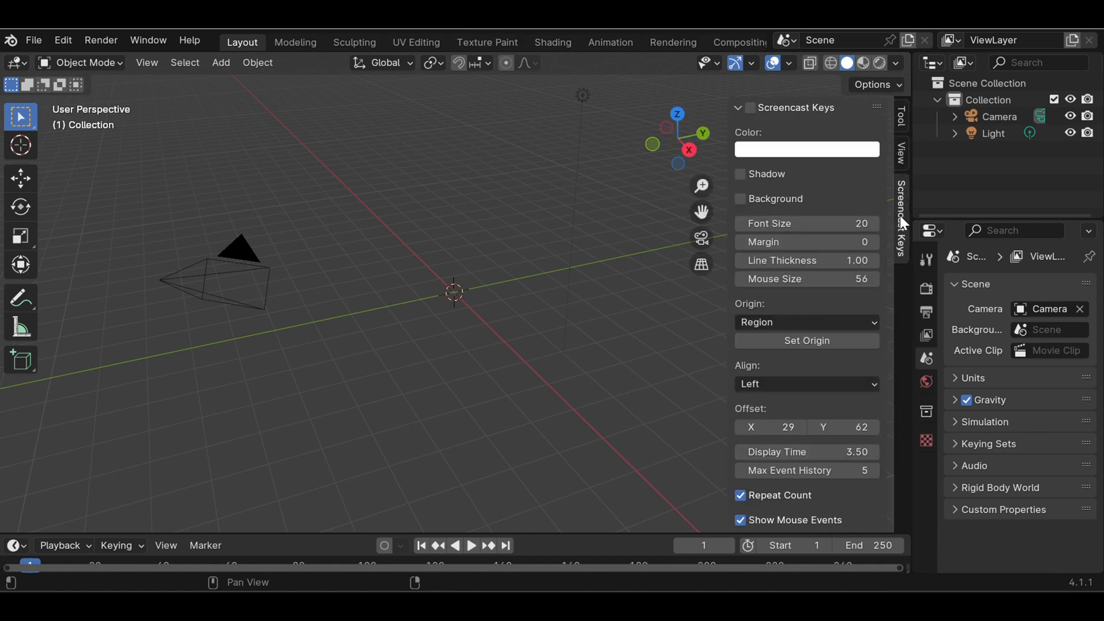
{"action": "left_click", "coordinate": [750, 108]}
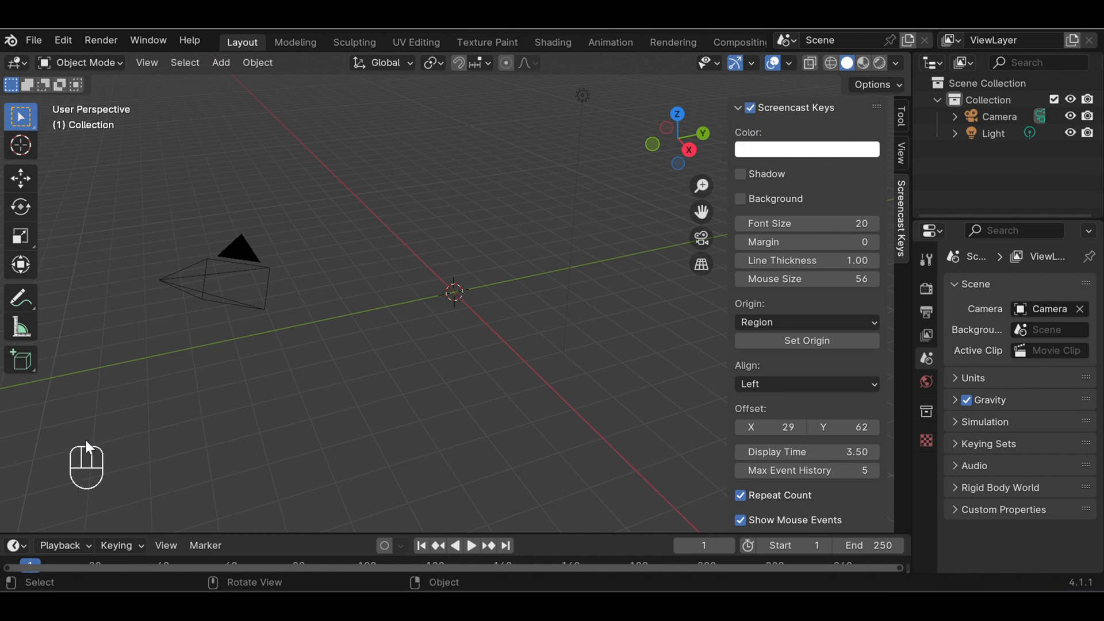
{"action": "left_click", "coordinate": [133, 446]}
{"action": "left_click", "coordinate": [737, 104]}
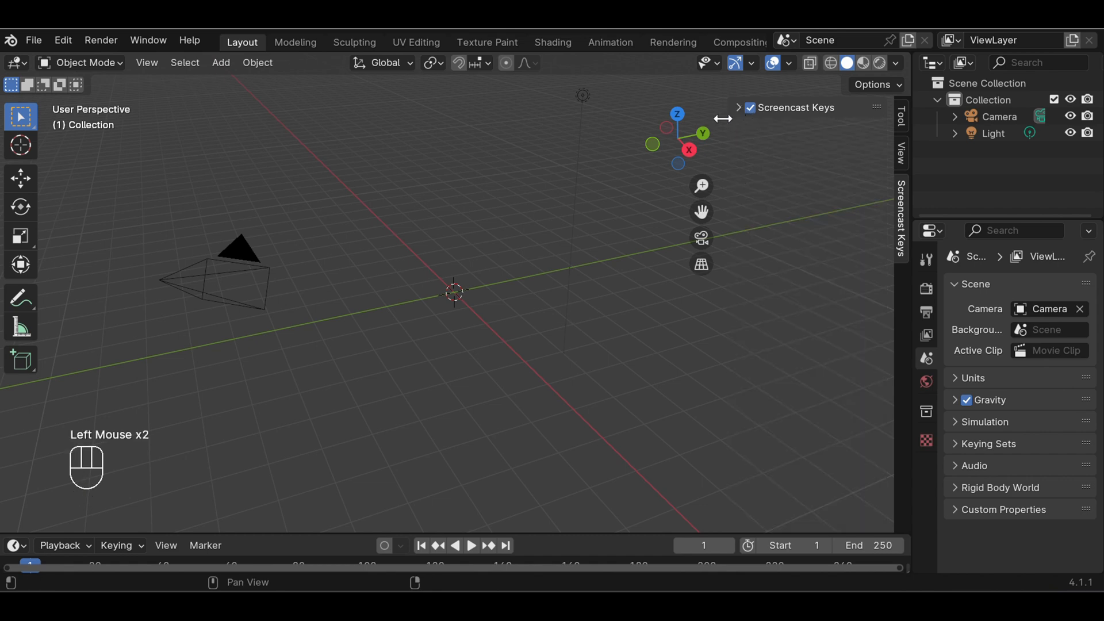
Add a cylinder mesh at the scene origin, deselect it and switch to the front orthographic view
{"action": "scroll", "coordinate": [454, 261], "scroll_direction": "up", "scroll_amount": 1}
{"action": "scroll", "coordinate": [457, 270], "scroll_direction": "down", "scroll_amount": 1}
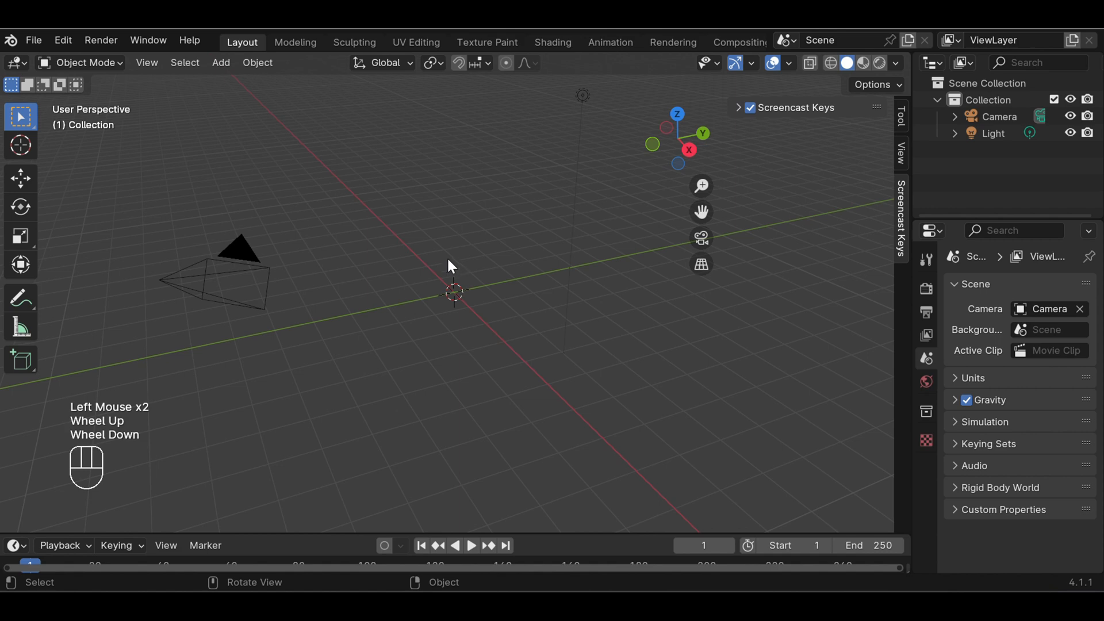
{"action": "left_click", "coordinate": [224, 65]}
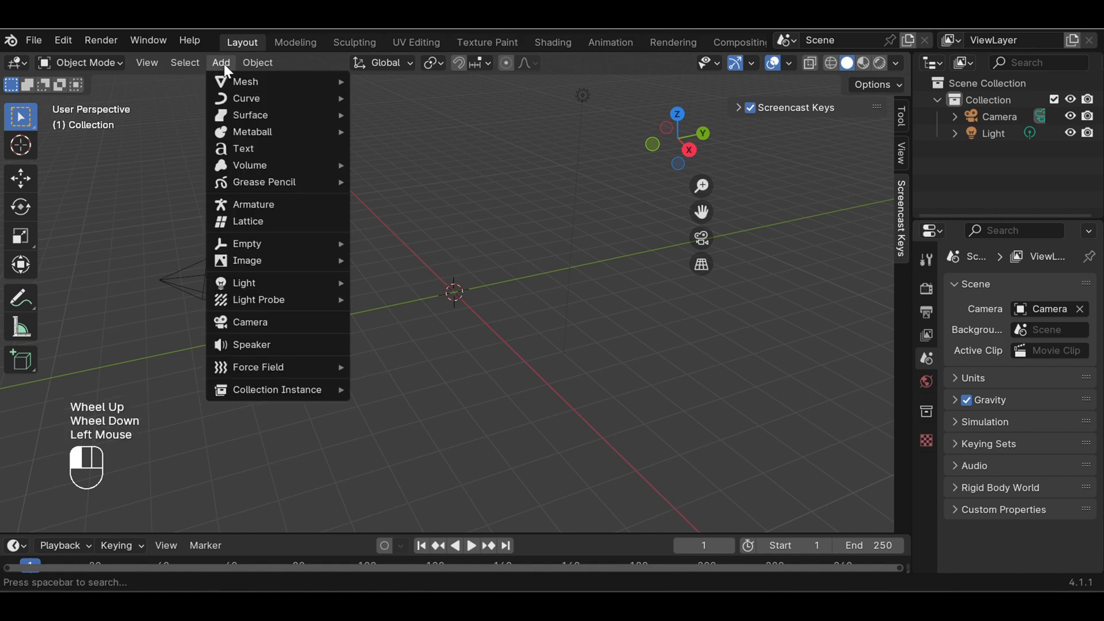
{"action": "mouse_move", "coordinate": [234, 79]}
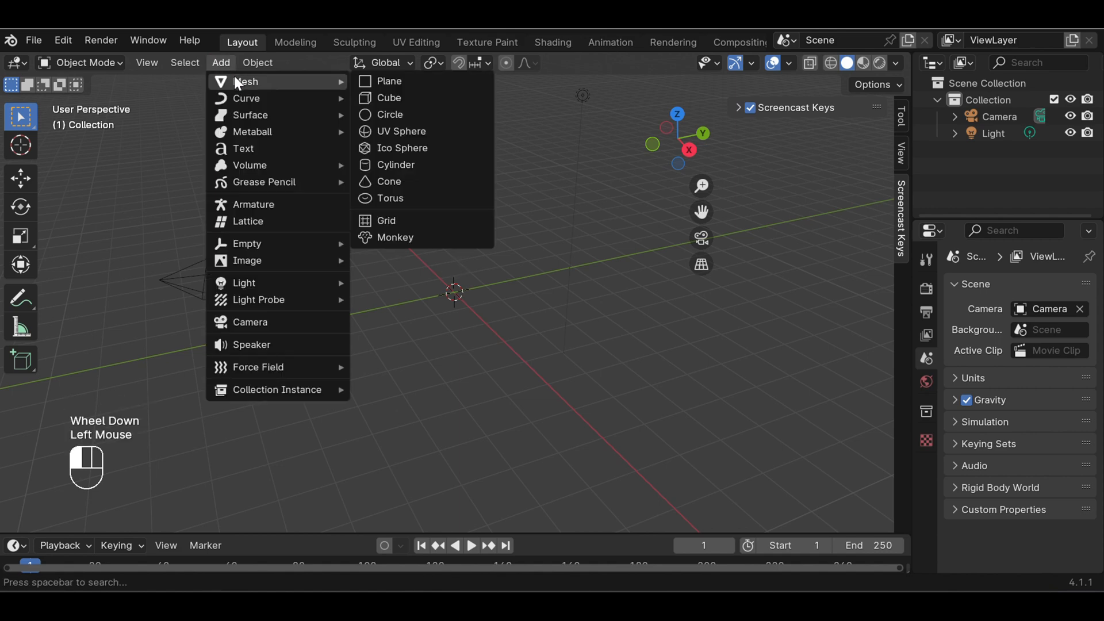
{"action": "left_click", "coordinate": [420, 168]}
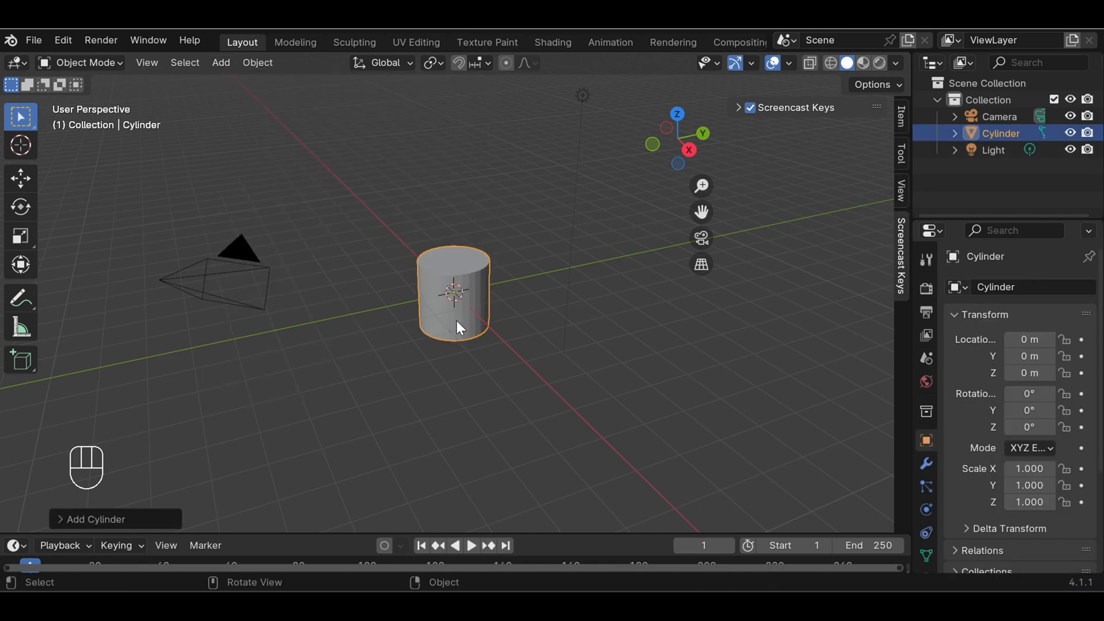
{"action": "left_click", "coordinate": [513, 310]}
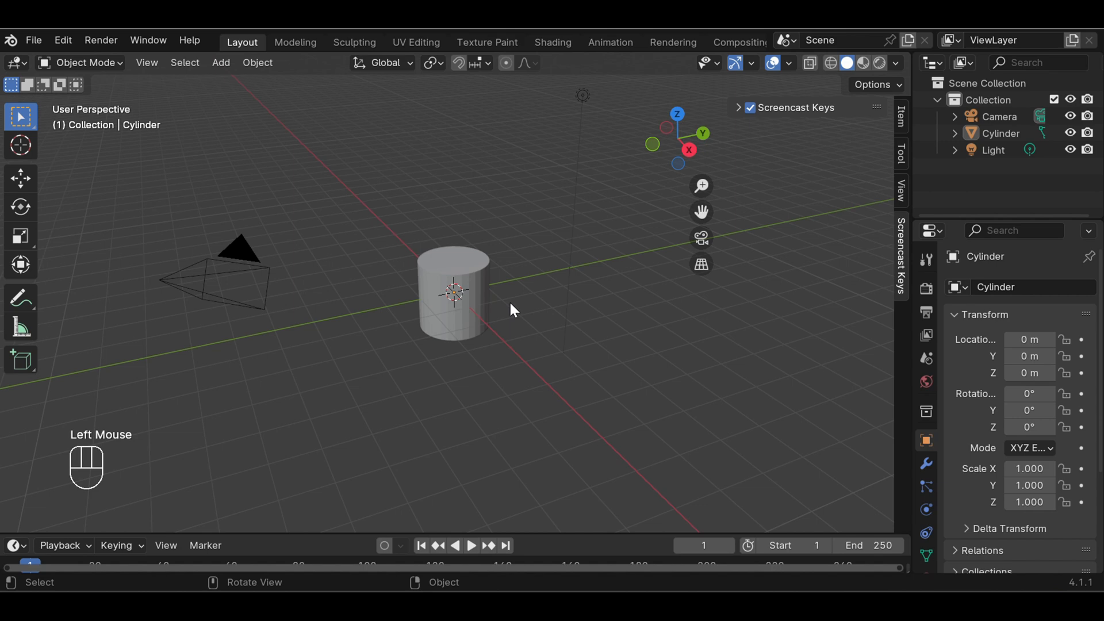
{"action": "key", "text": "KP_1"}
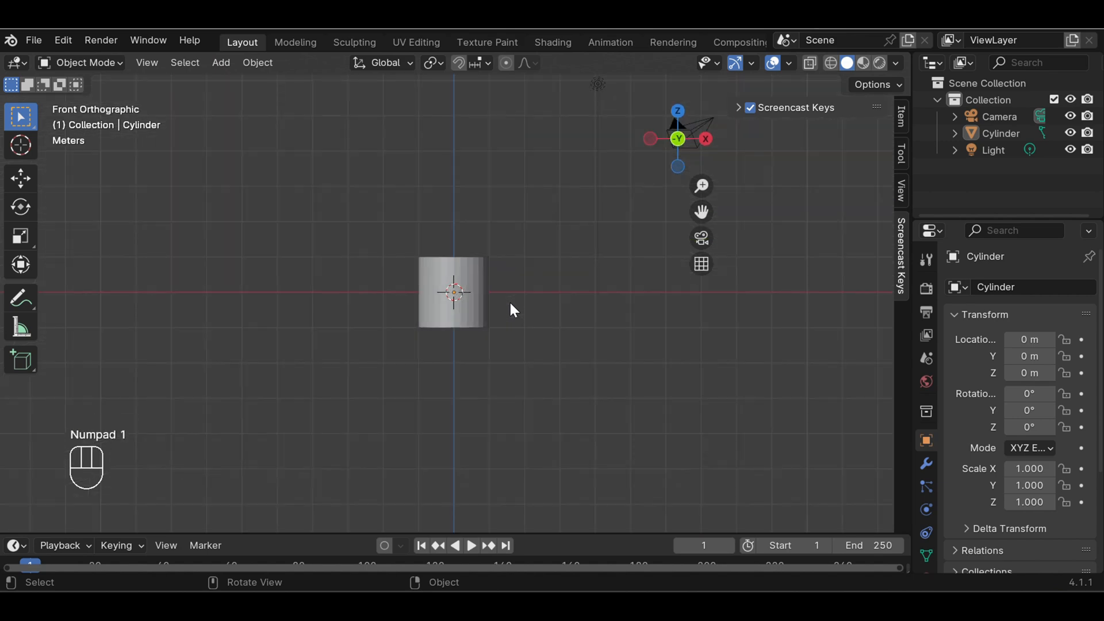
{"action": "key", "text": "s"}
{"action": "key", "text": "s"}
{"action": "key", "text": "s"}
{"action": "key", "text": "s"}
{"action": "key", "text": "s"}
{"action": "key", "text": "s"}
{"action": "key", "text": "s"}
{"action": "key", "text": "s"}
{"action": "key", "text": "s"}
{"action": "key", "text": "s"}
{"action": "key", "text": "s"}
{"action": "key", "text": "z"}
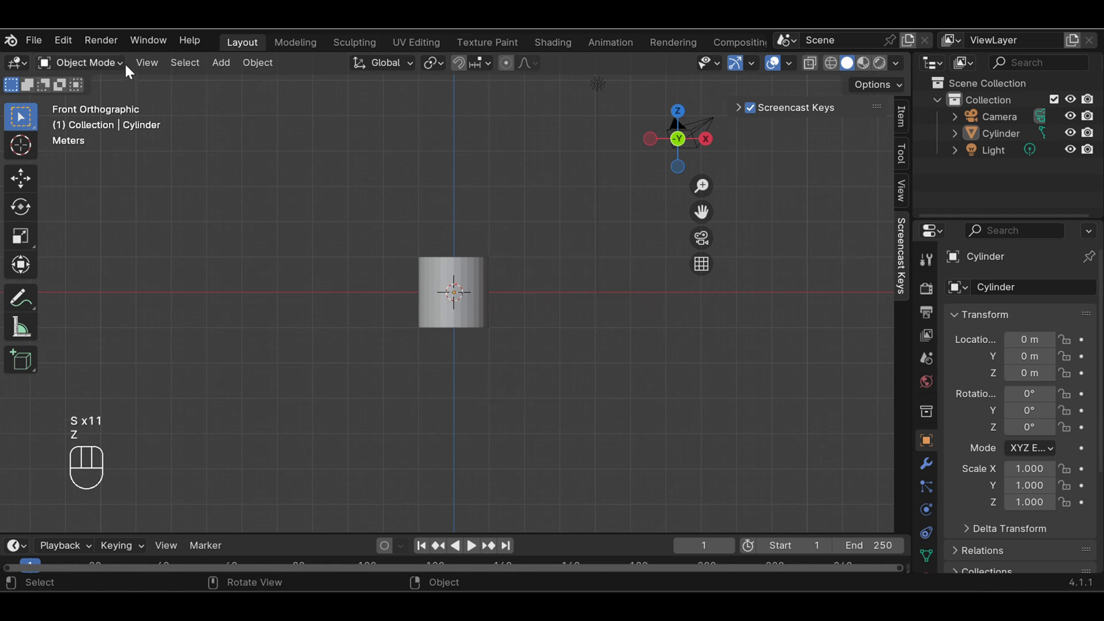
{"action": "left_click", "coordinate": [123, 62]}
Select the cylinder and stretch it along the Z axis to a scale of about 2.53
{"action": "left_click", "coordinate": [469, 281]}
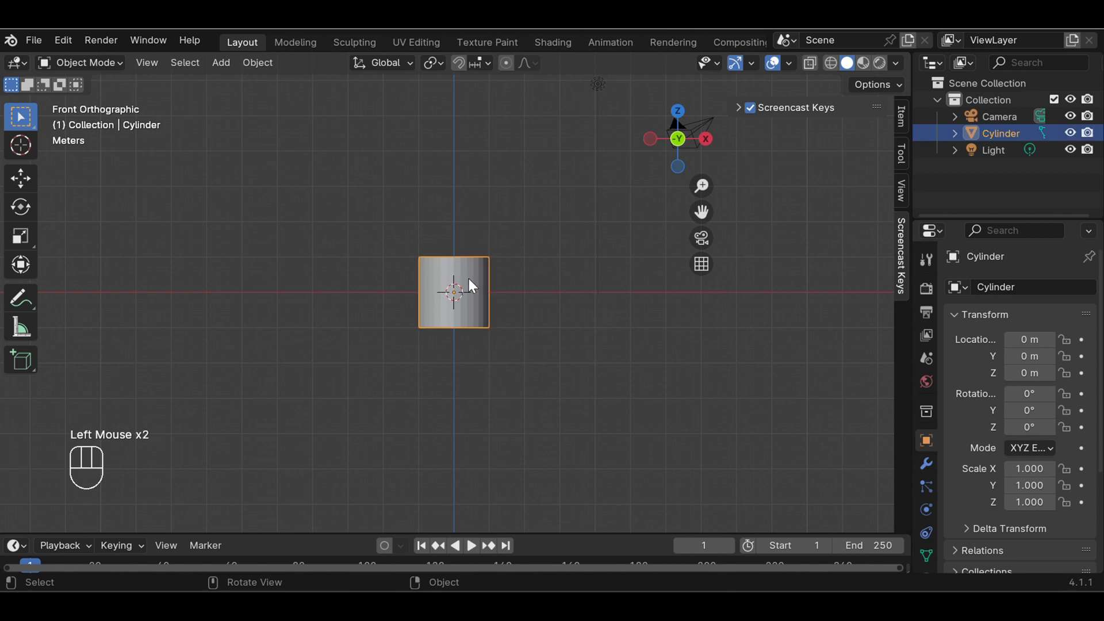
{"action": "key", "text": "s"}
{"action": "key", "text": "z"}
{"action": "key", "text": "z"}
{"action": "key", "text": "z"}
{"action": "key", "text": "z"}
{"action": "key", "text": "z"}
{"action": "key", "text": "z"}
{"action": "key", "text": "z"}
{"action": "key", "text": "z"}
{"action": "key", "text": "z"}
{"action": "key", "text": "z"}
{"action": "key", "text": "z"}
{"action": "key", "text": "z"}
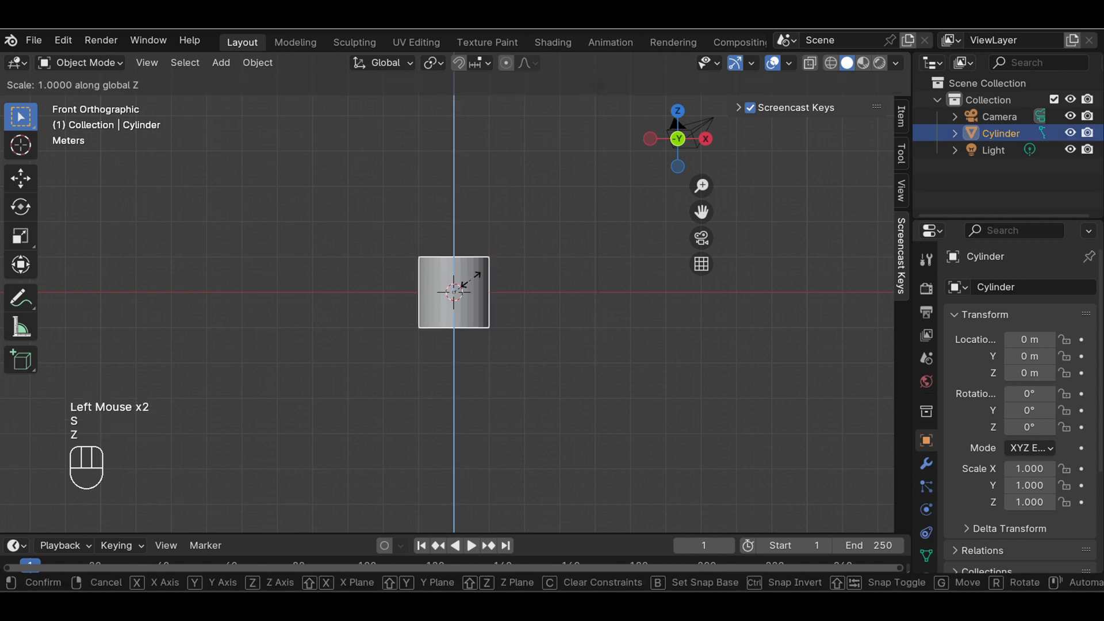
{"action": "key", "text": "z"}
{"action": "key", "text": "z"}
{"action": "key", "text": "z"}
{"action": "key", "text": "z"}
{"action": "key", "text": "z"}
{"action": "key", "text": "z"}
{"action": "key", "text": "z"}
{"action": "key", "text": "z"}
{"action": "key", "text": "z"}
{"action": "key", "text": "z"}
{"action": "key", "text": "z"}
{"action": "key", "text": "z"}
{"action": "key", "text": "z"}
{"action": "key", "text": "z"}
{"action": "key", "text": "z"}
{"action": "key", "text": "z"}
{"action": "key", "text": "z"}
{"action": "key", "text": "z"}
{"action": "key", "text": "z"}
{"action": "key", "text": "z"}
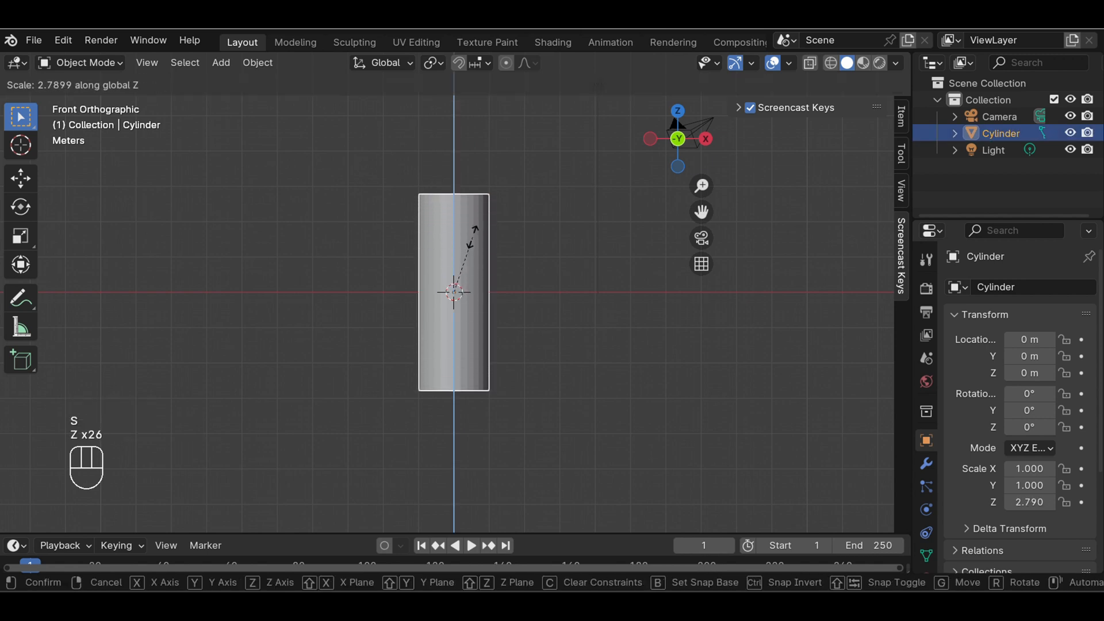
{"action": "key", "text": "z"}
{"action": "key", "text": "z"}
{"action": "left_click", "coordinate": [472, 243]}
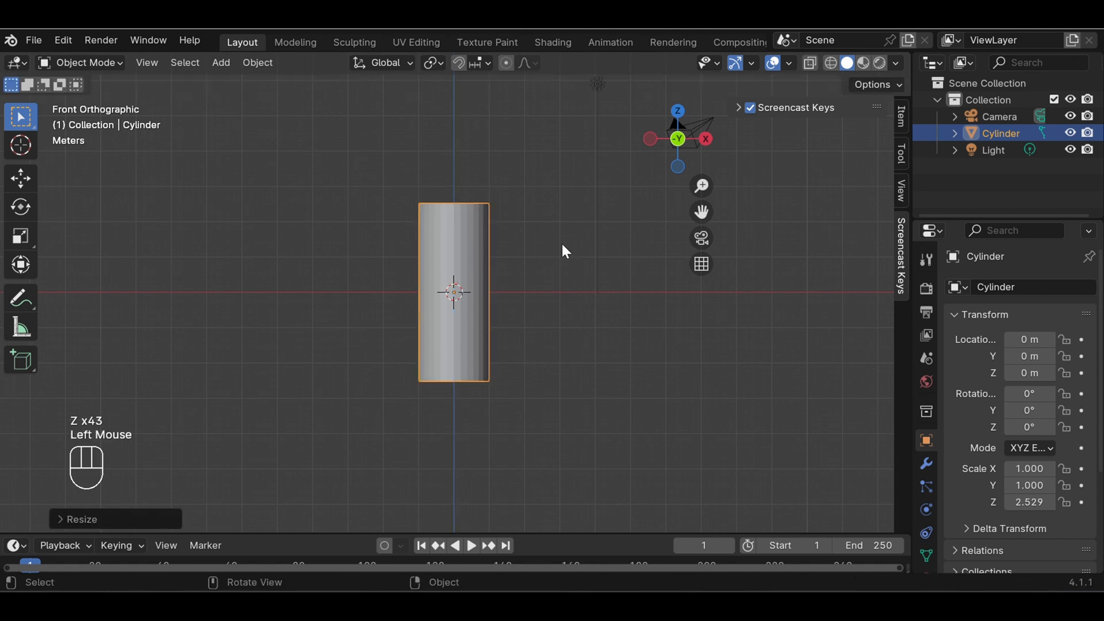
Show the cylinder in wireframe from the front view and enter Edit Mode with no vertices selected
{"action": "middle_click_drag", "start_coordinate": [563, 245], "coordinate": [558, 246]}
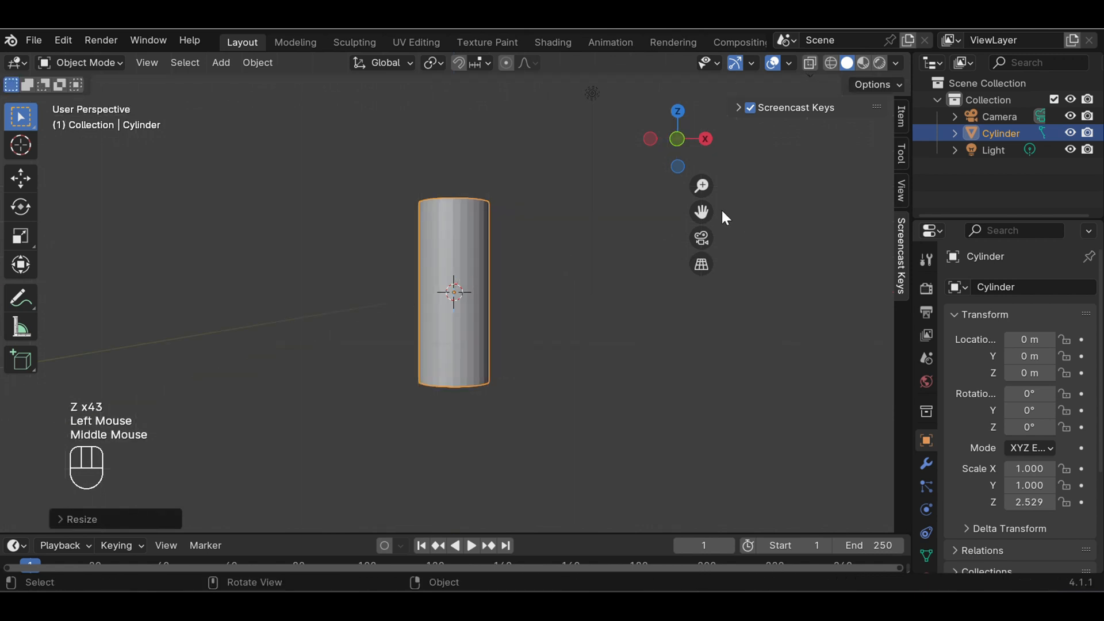
{"action": "left_click", "coordinate": [702, 212]}
{"action": "key", "text": "KP_1"}
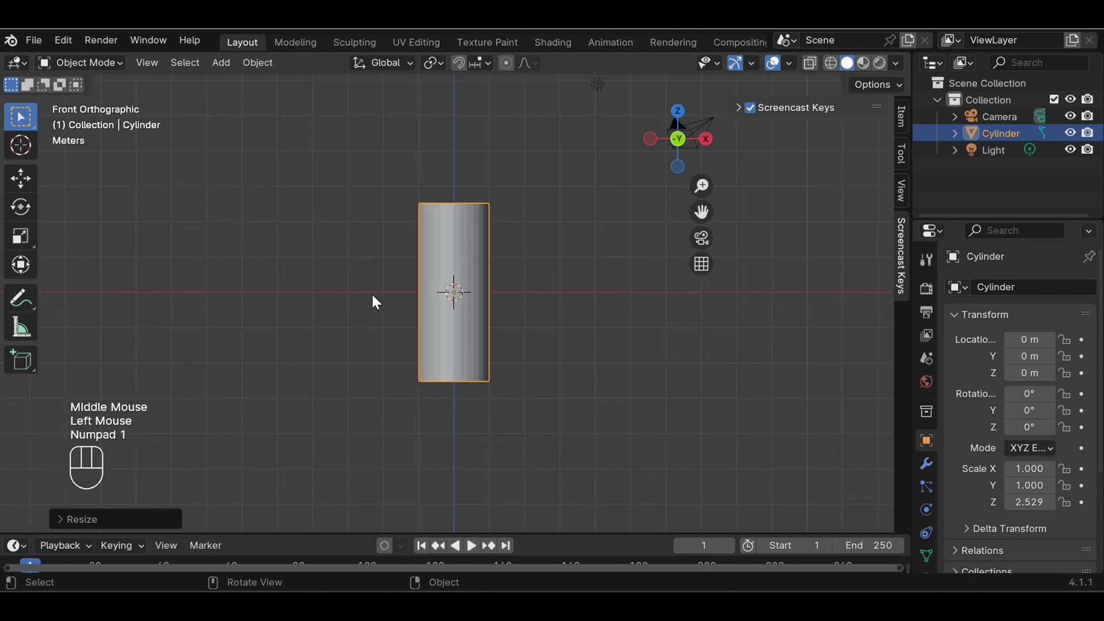
{"action": "scroll", "coordinate": [511, 244], "scroll_direction": "up", "scroll_amount": 2}
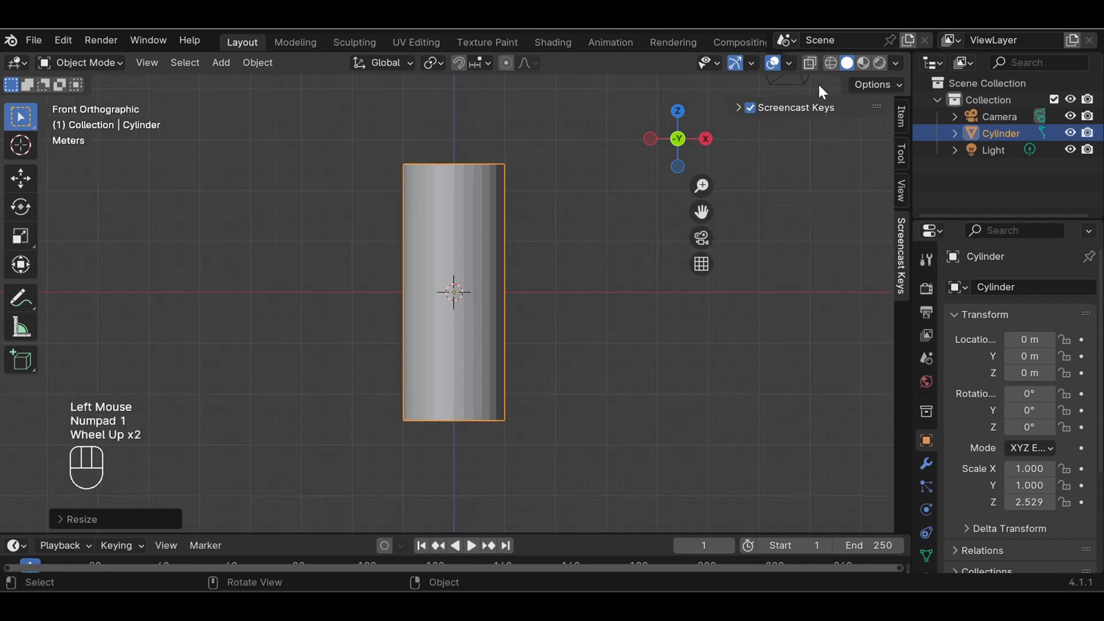
{"action": "left_click", "coordinate": [829, 62]}
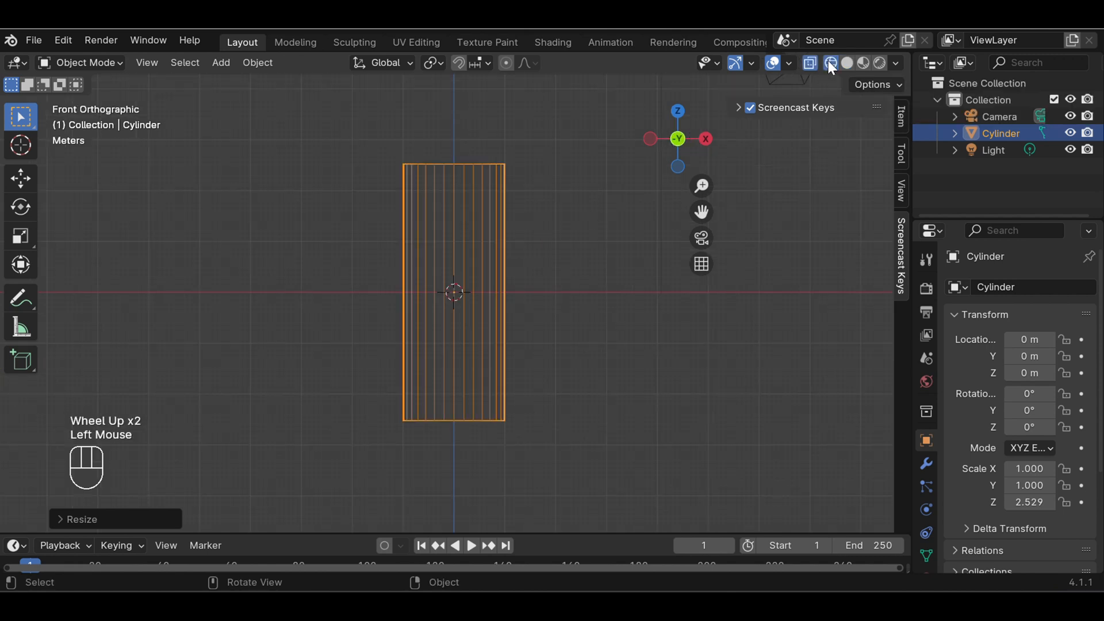
{"action": "left_click", "coordinate": [585, 245]}
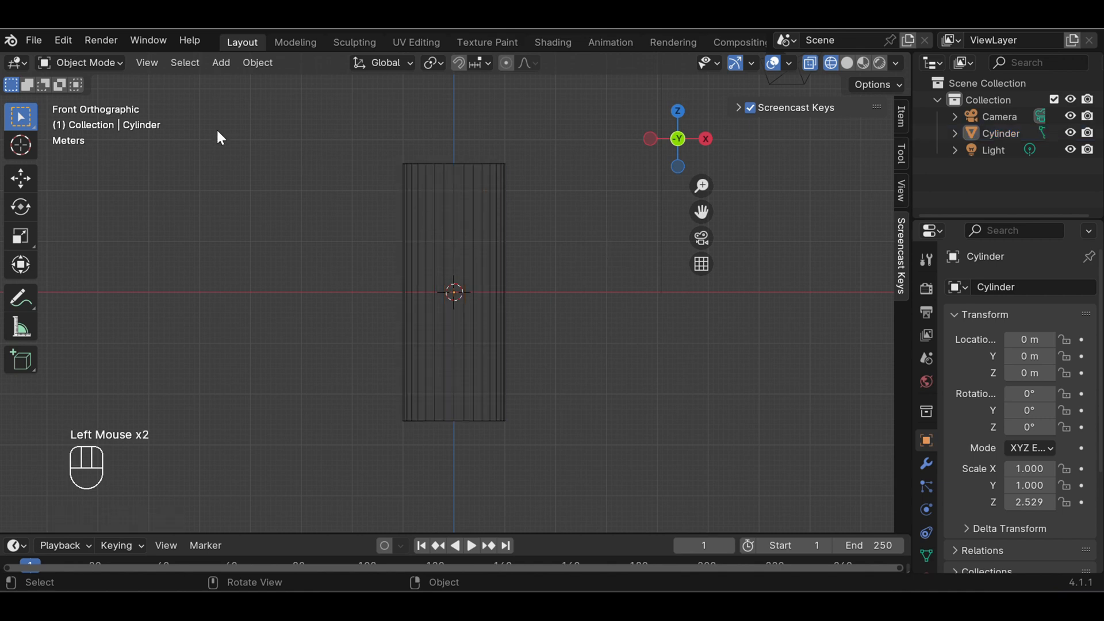
{"action": "left_click_drag", "start_coordinate": [115, 61], "coordinate": [108, 98]}
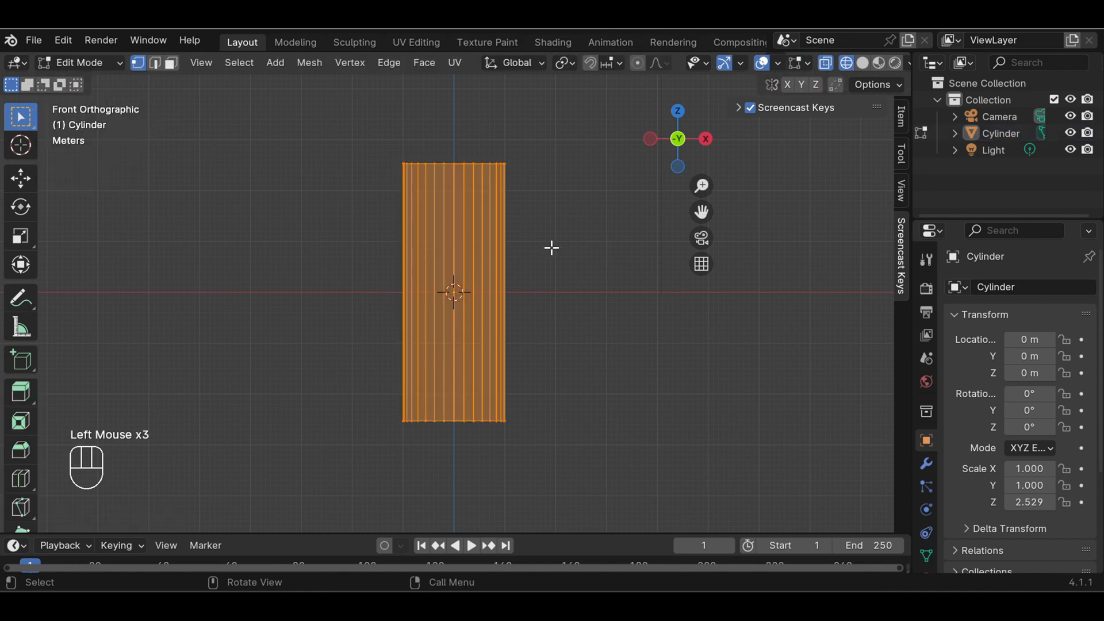
{"action": "left_click", "coordinate": [576, 266]}
Add a horizontal loop cut around the cylinder and slide it close to the bottom edge, by a factor of about 0.93
{"action": "scroll", "coordinate": [533, 386], "scroll_direction": "up", "scroll_amount": 1}
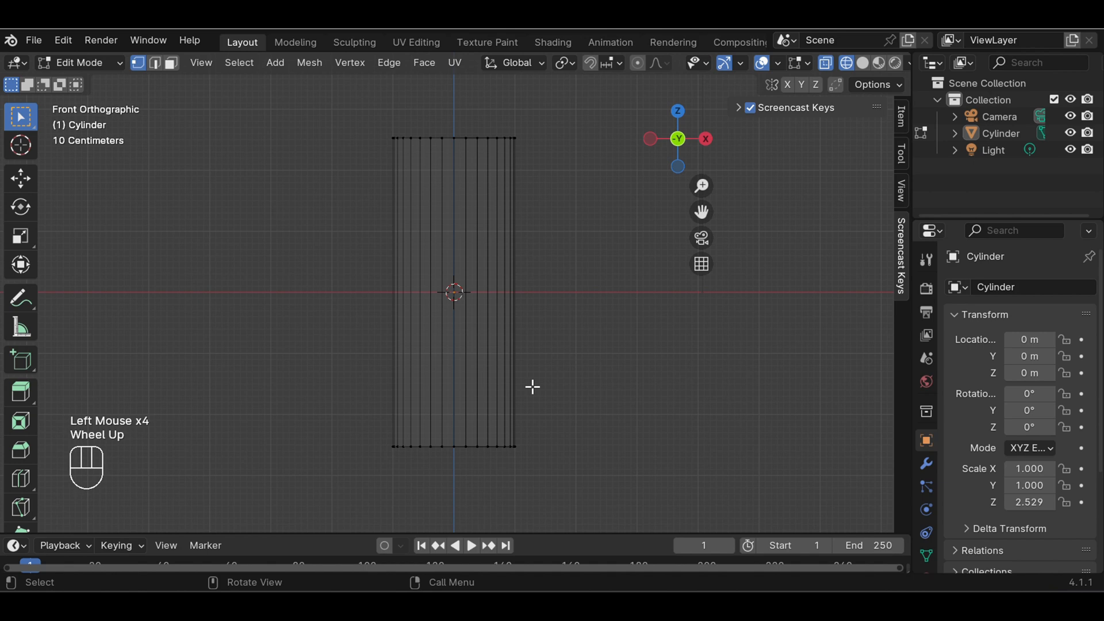
{"action": "key", "text": "ctrl+r"}
{"action": "left_click", "coordinate": [537, 419]}
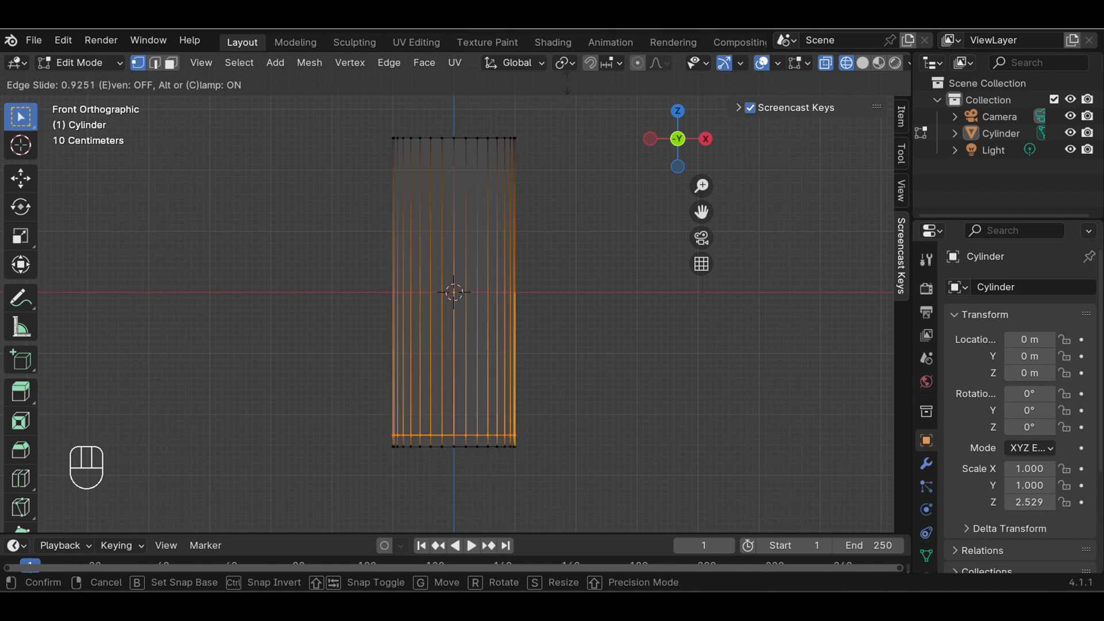
{"action": "left_click", "coordinate": [567, 82]}
{"action": "left_click", "coordinate": [636, 330]}
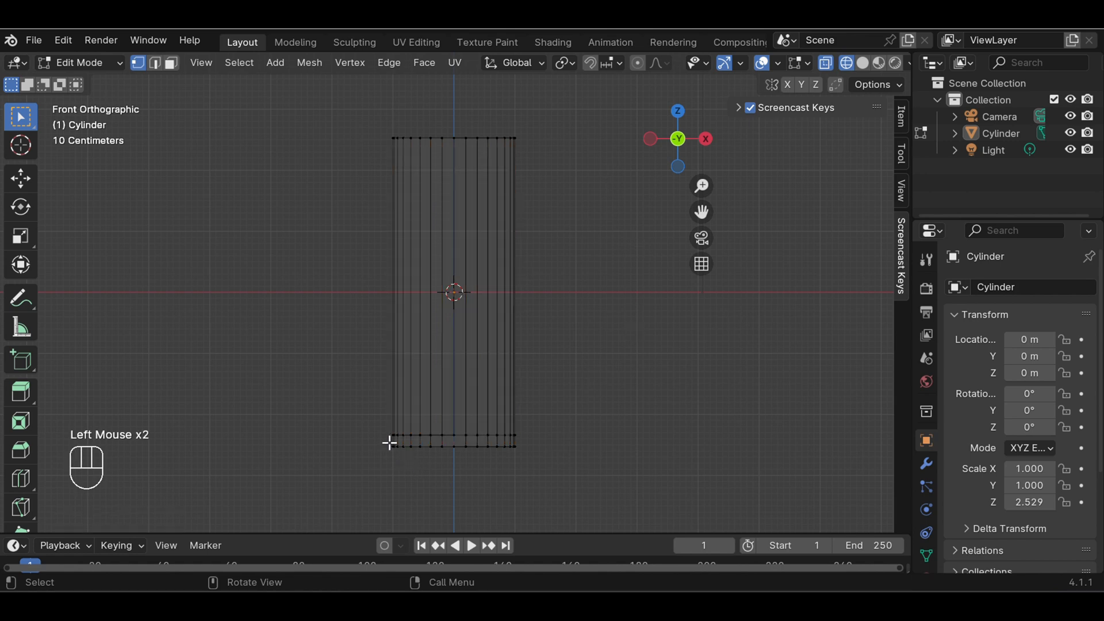
Select the cylinder's bottom ring of vertices and scale it outward by about 1.4 to flare the base
{"action": "left_click_drag", "start_coordinate": [388, 441], "coordinate": [562, 471]}
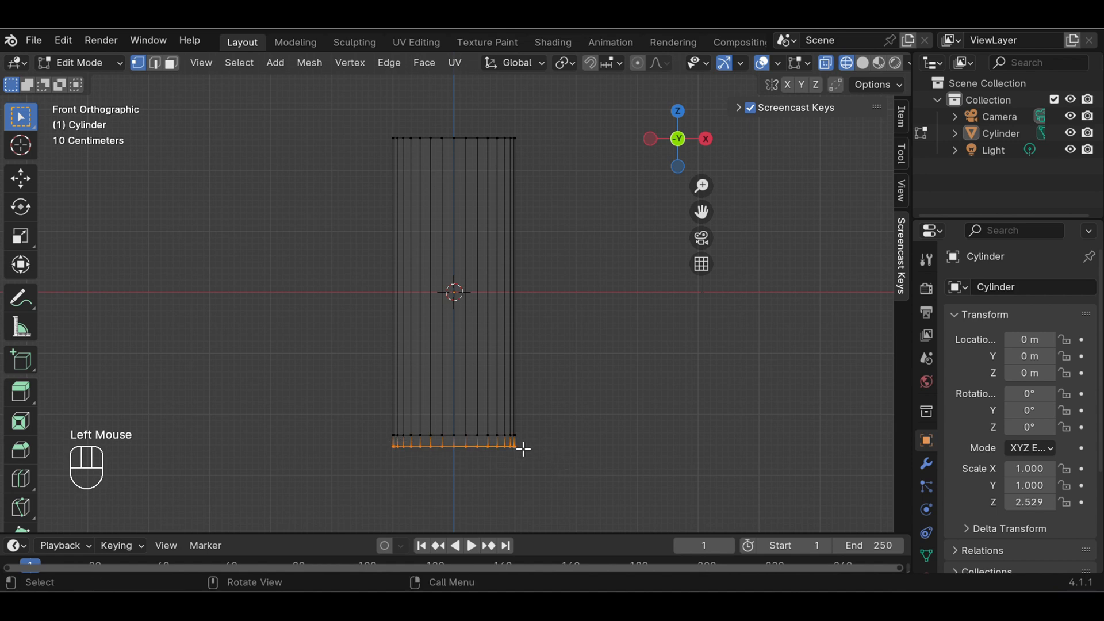
{"action": "key", "text": "s"}
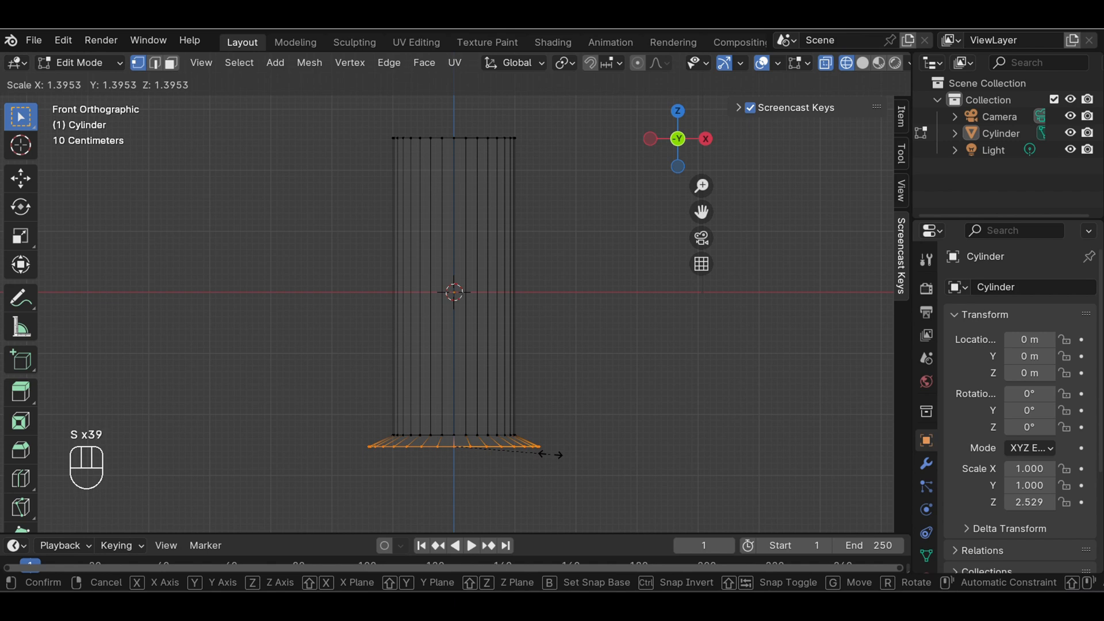
{"action": "left_click", "coordinate": [544, 452]}
{"action": "left_click", "coordinate": [572, 391]}
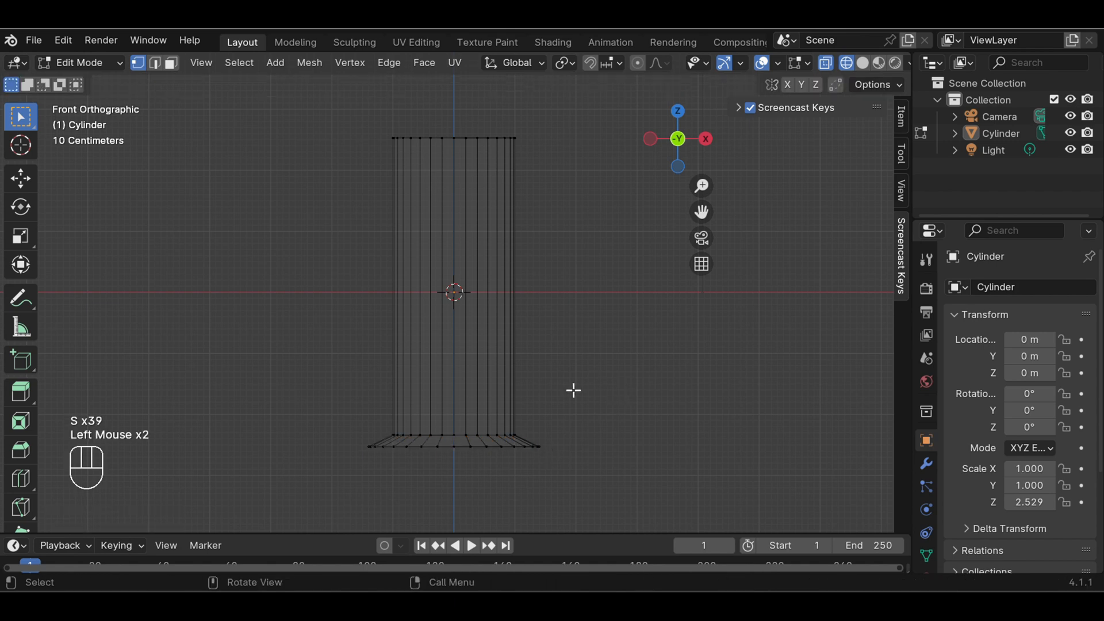
Add a loop cut around the cylinder's body and slide it below the middle, by a factor of about 0.44
{"action": "key", "text": "ctrl+r"}
{"action": "left_click", "coordinate": [489, 329]}
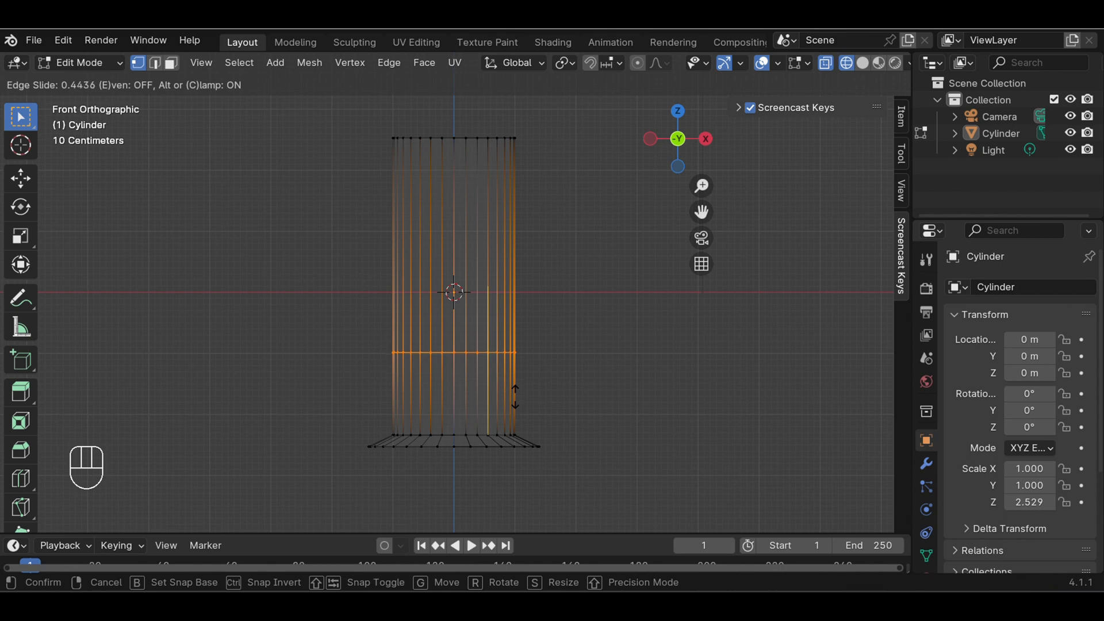
{"action": "left_click", "coordinate": [513, 397]}
{"action": "left_click", "coordinate": [557, 377]}
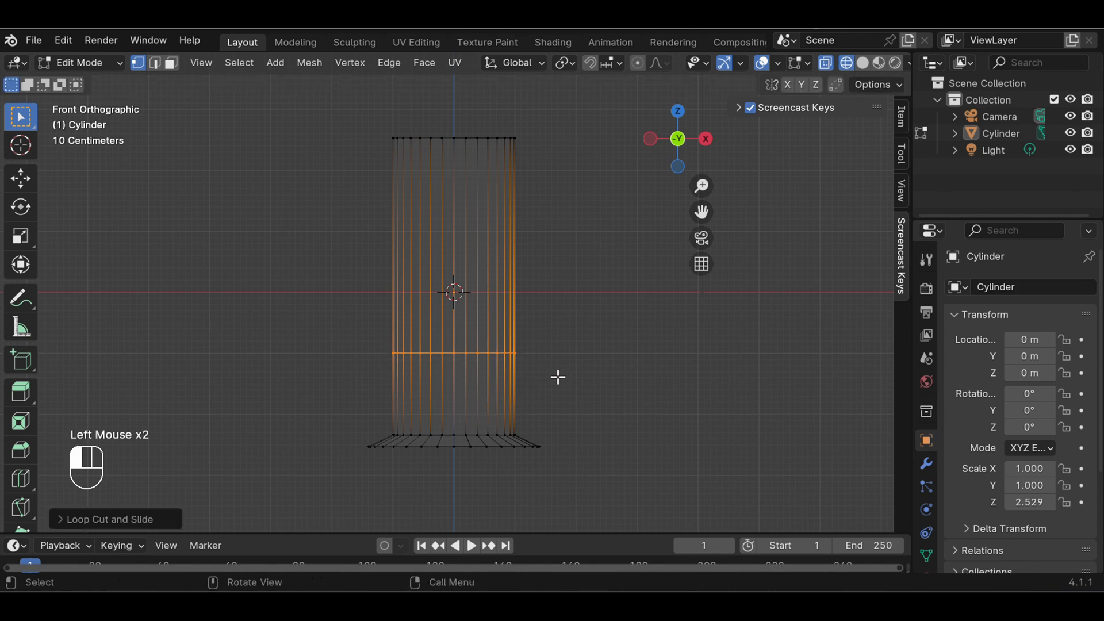
Add a loop cut around the upper section of the cylinder and slide it down near the existing middle cut, by a factor of about 0.75
{"action": "key", "text": "ctrl+r"}
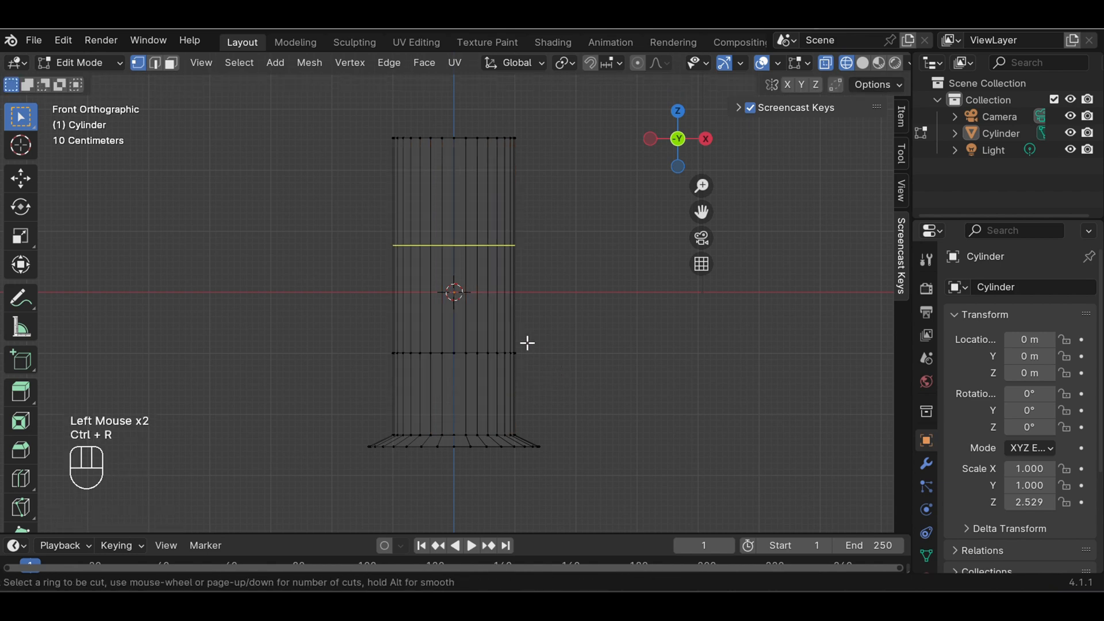
{"action": "left_click", "coordinate": [511, 329]}
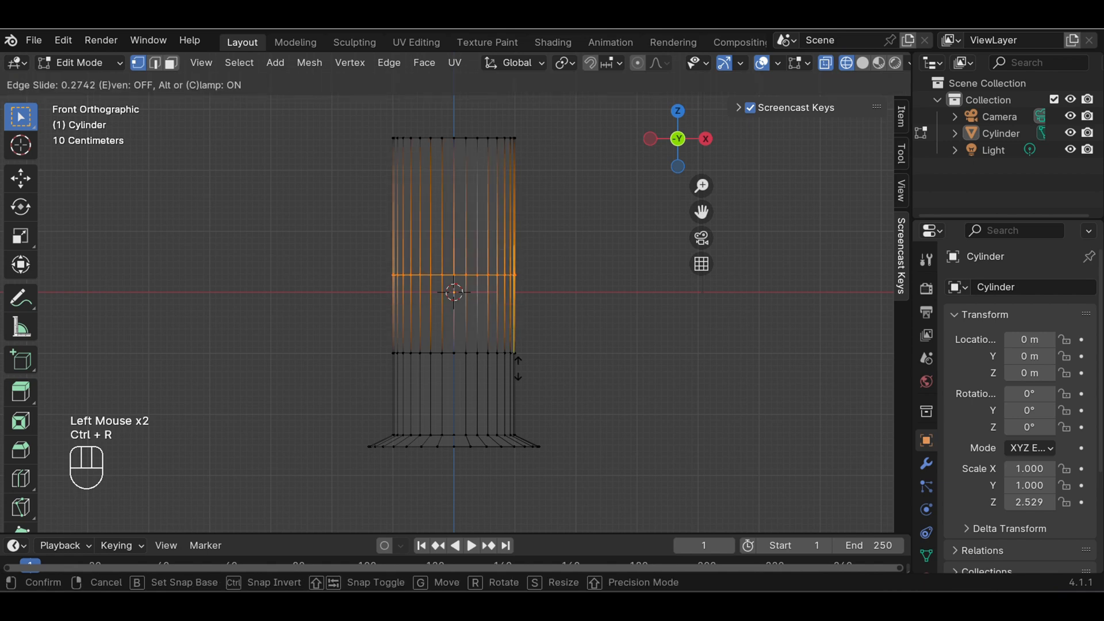
{"action": "left_click", "coordinate": [526, 411]}
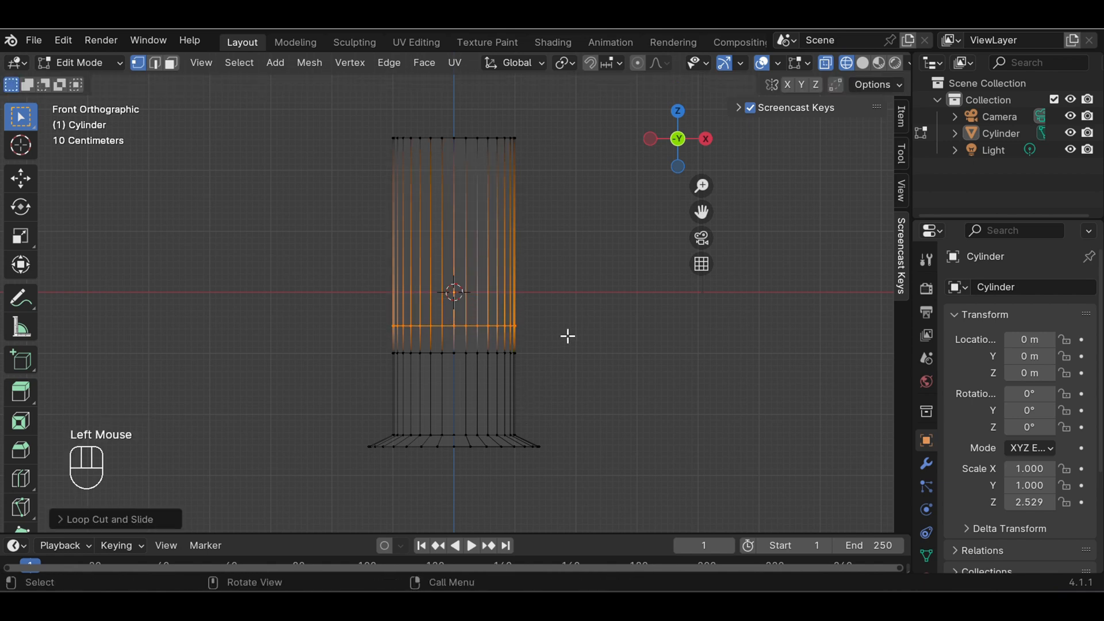
{"action": "left_click", "coordinate": [569, 337]}
Add a loop cut in the tall section above the two lower body cuts and slide it slightly upward, by a factor of about 0.1
{"action": "key", "text": "ctrl+r"}
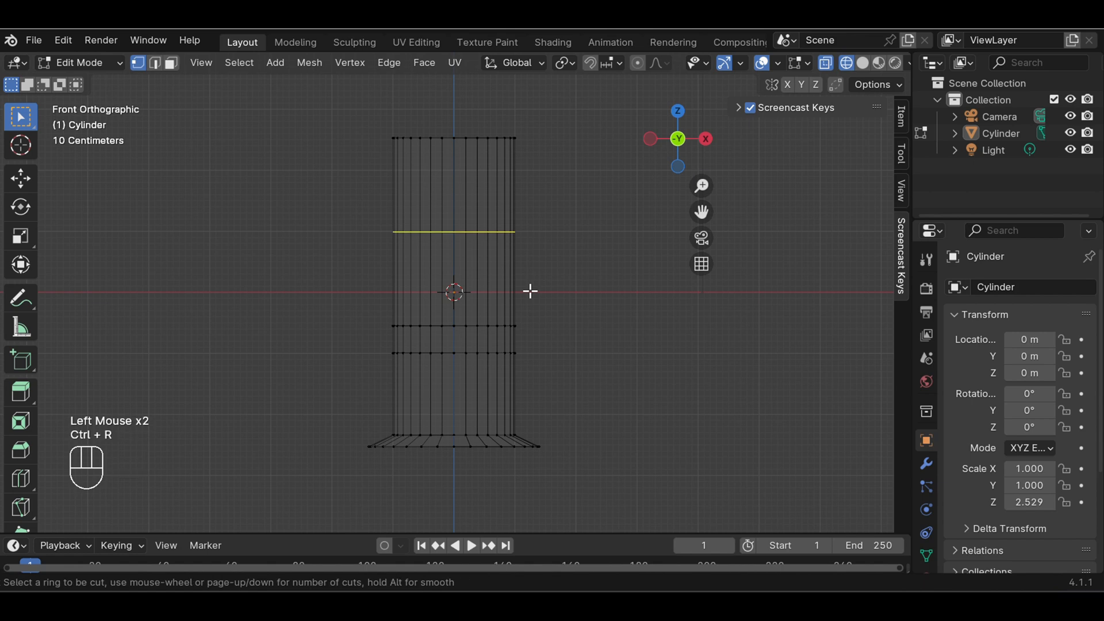
{"action": "left_click", "coordinate": [530, 292]}
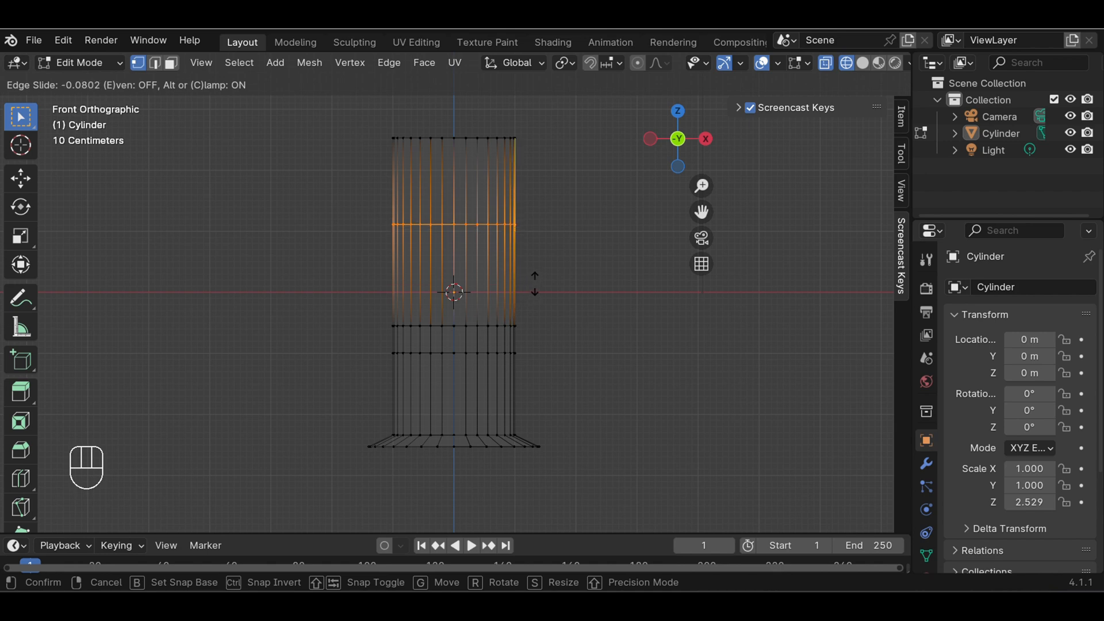
{"action": "left_click", "coordinate": [547, 258]}
{"action": "left_click", "coordinate": [550, 259]}
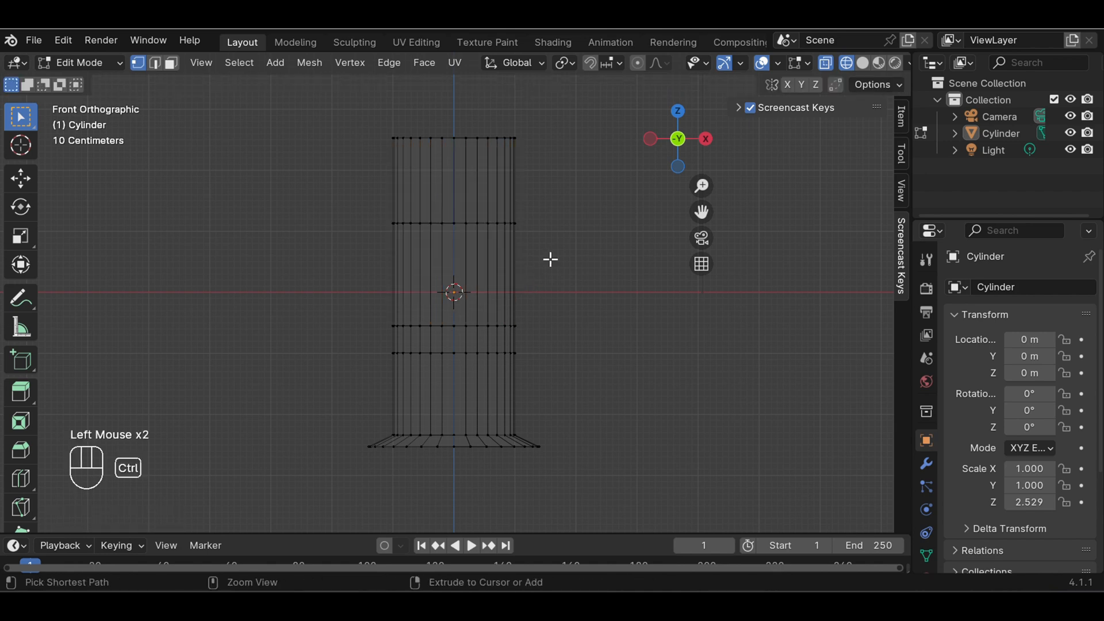
Add a loop cut in the cylinder's uppermost section and slide it down close to the cut below, by a factor of about 0.63
{"action": "key", "text": "ctrl+r"}
{"action": "left_click", "coordinate": [540, 195]}
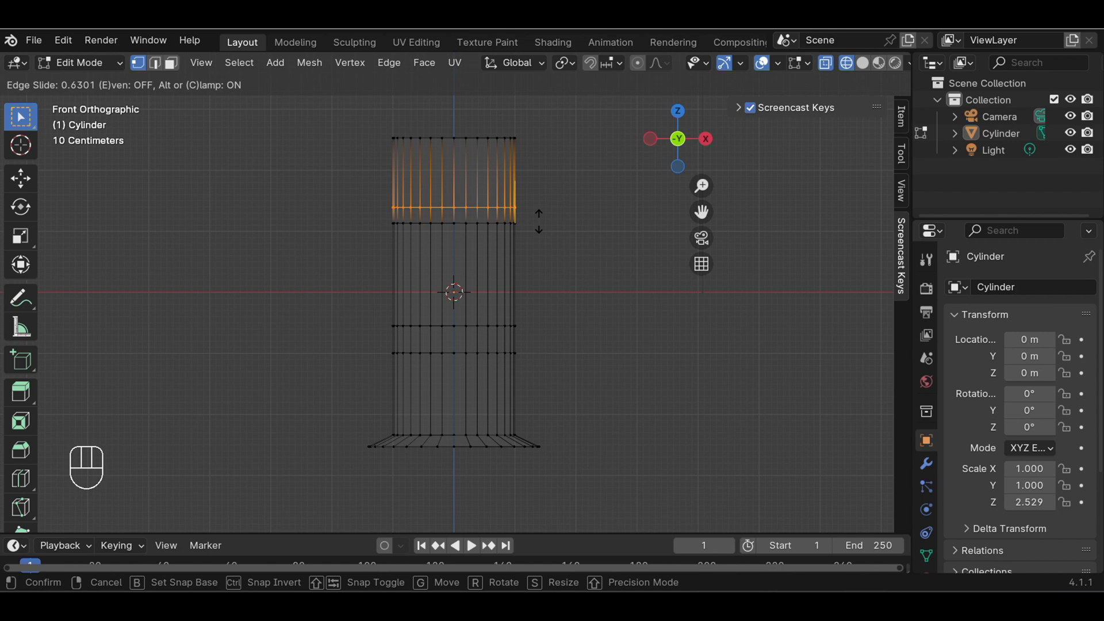
{"action": "left_click", "coordinate": [548, 199]}
{"action": "left_click", "coordinate": [549, 198]}
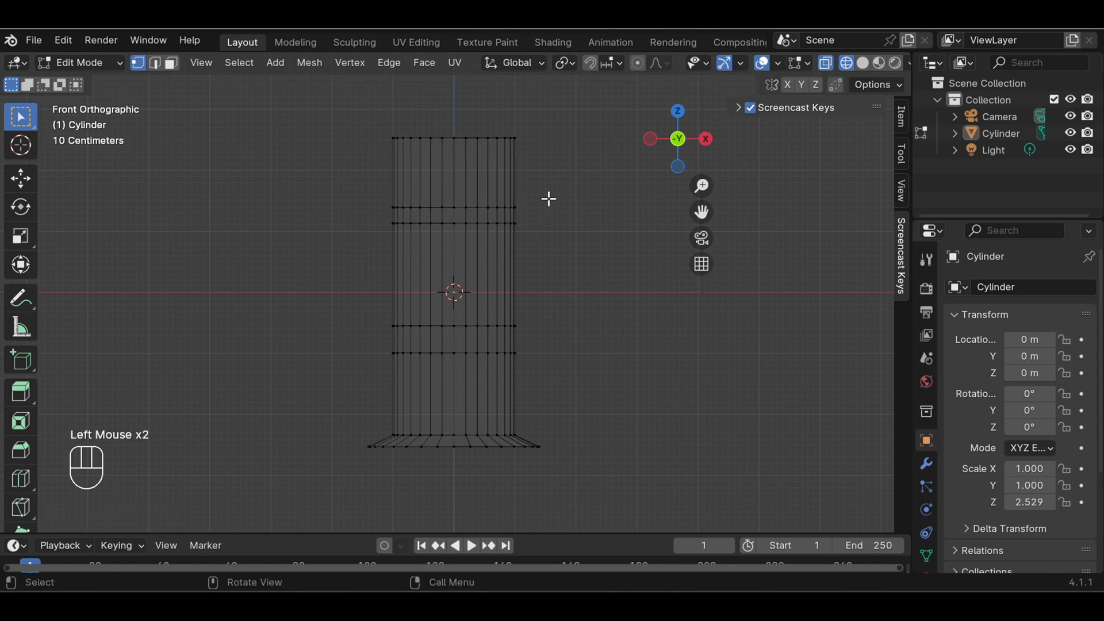
Add a loop cut just below the cylinder's top rim, sliding it upward by a factor of about 0.87
{"action": "key", "text": "ctrl+r"}
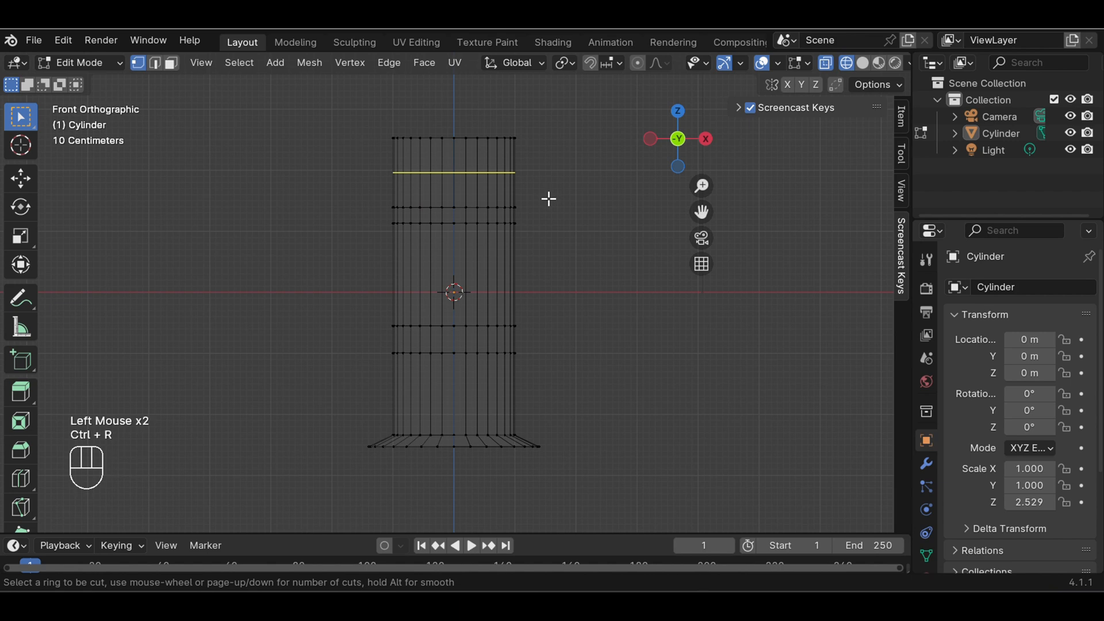
{"action": "left_click", "coordinate": [549, 199]}
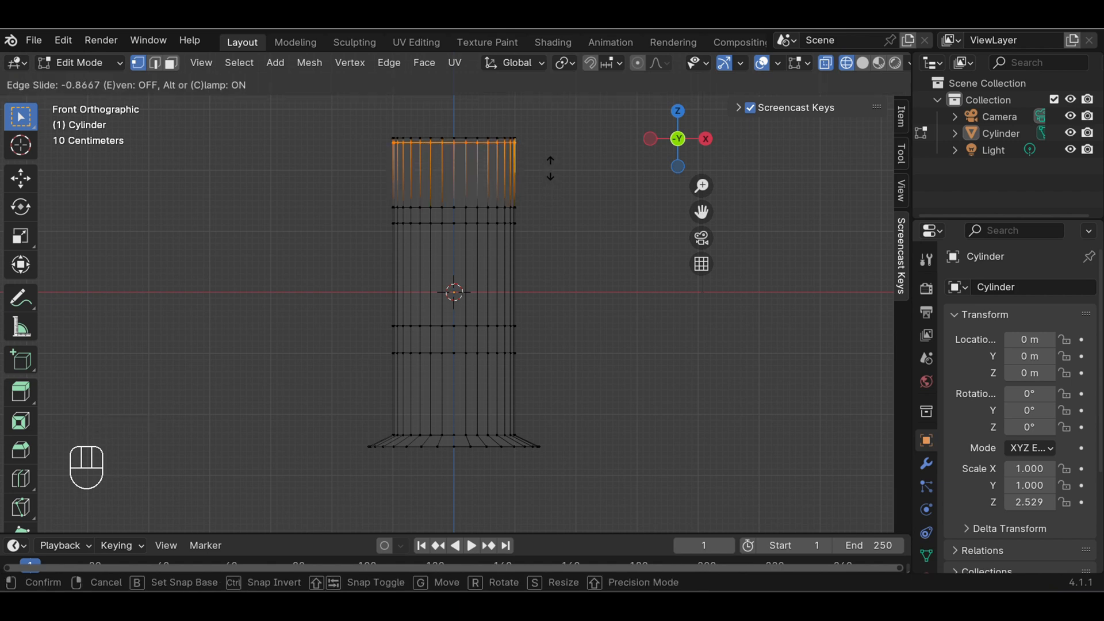
{"action": "left_click", "coordinate": [551, 168]}
{"action": "left_click", "coordinate": [587, 176]}
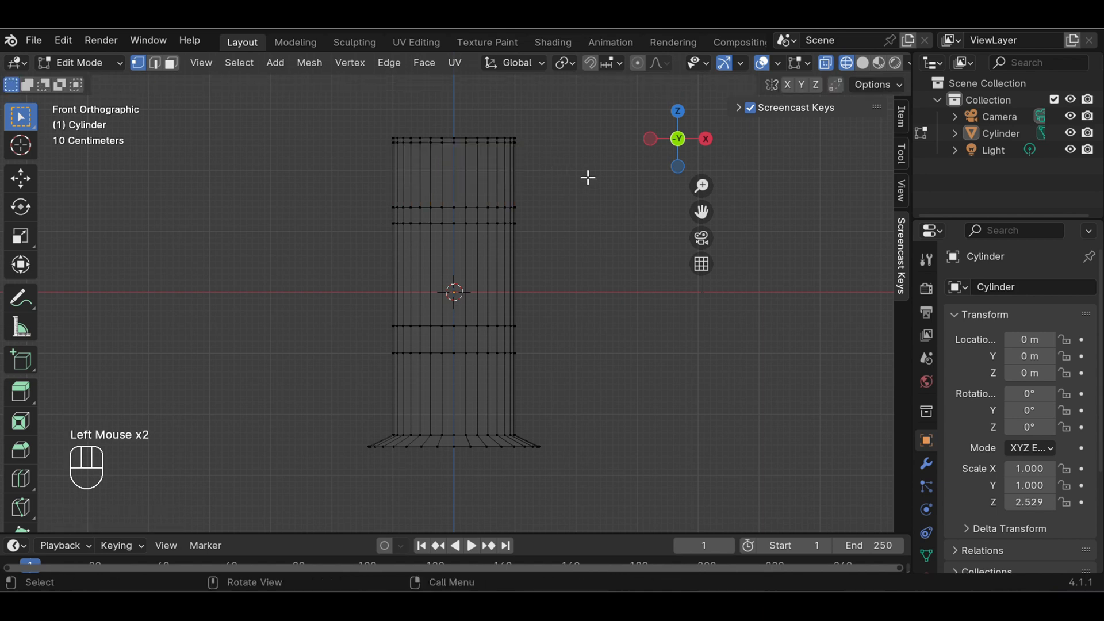
Select the two rings below the cylinder's middle, enable the scale gizmo, and shrink the rings to about 0.06 of their size
{"action": "left_click_drag", "start_coordinate": [372, 313], "coordinate": [587, 374]}
{"action": "left_click", "coordinate": [740, 62]}
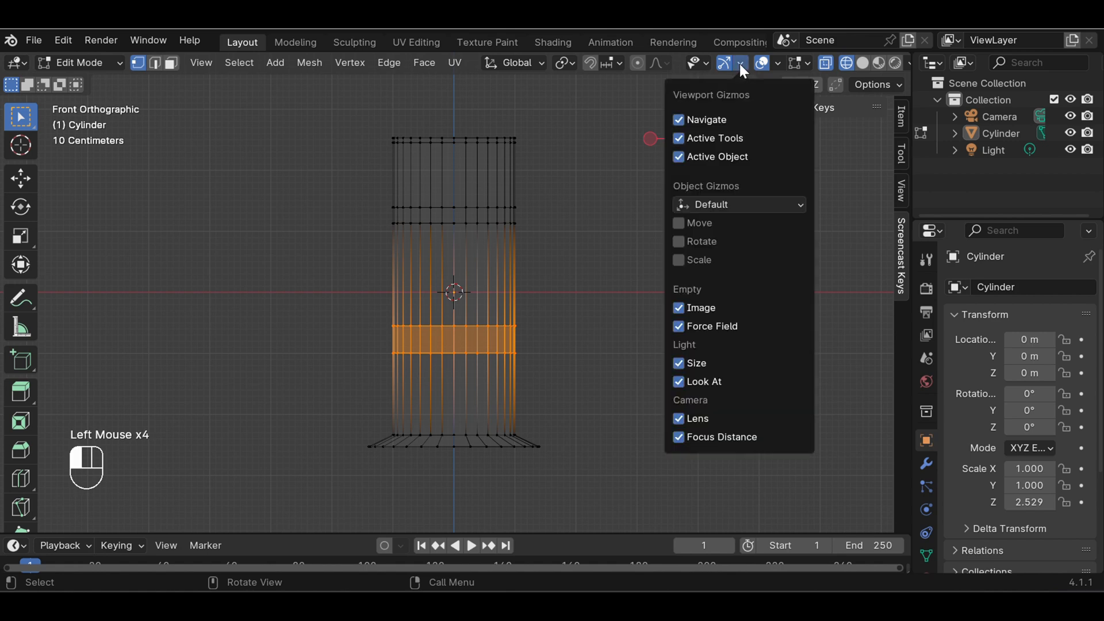
{"action": "left_click", "coordinate": [684, 258]}
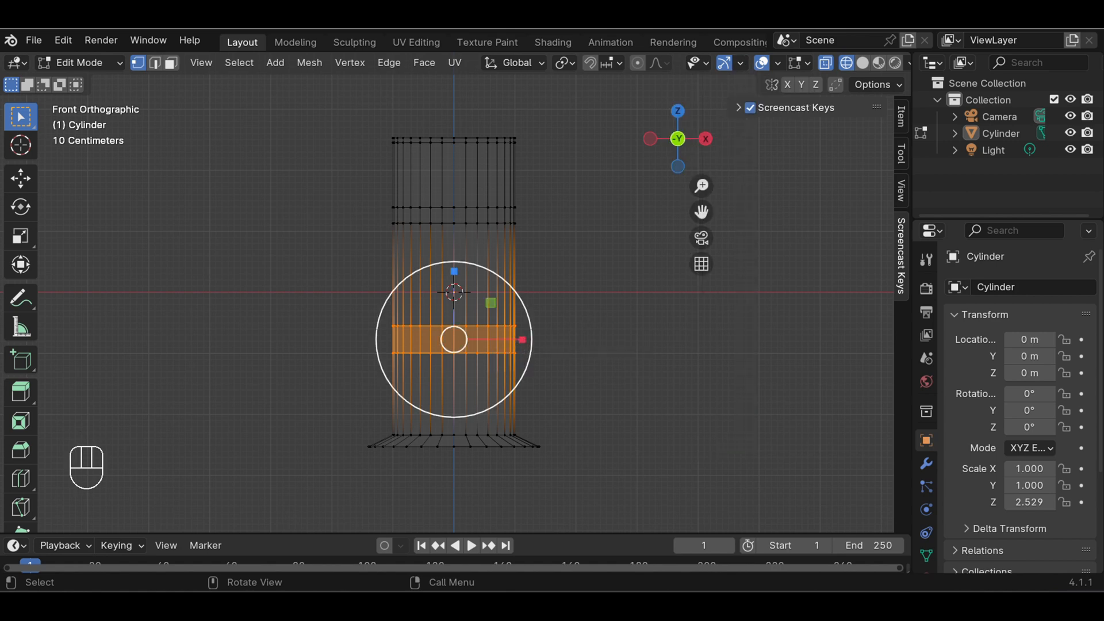
{"action": "key", "text": "s"}
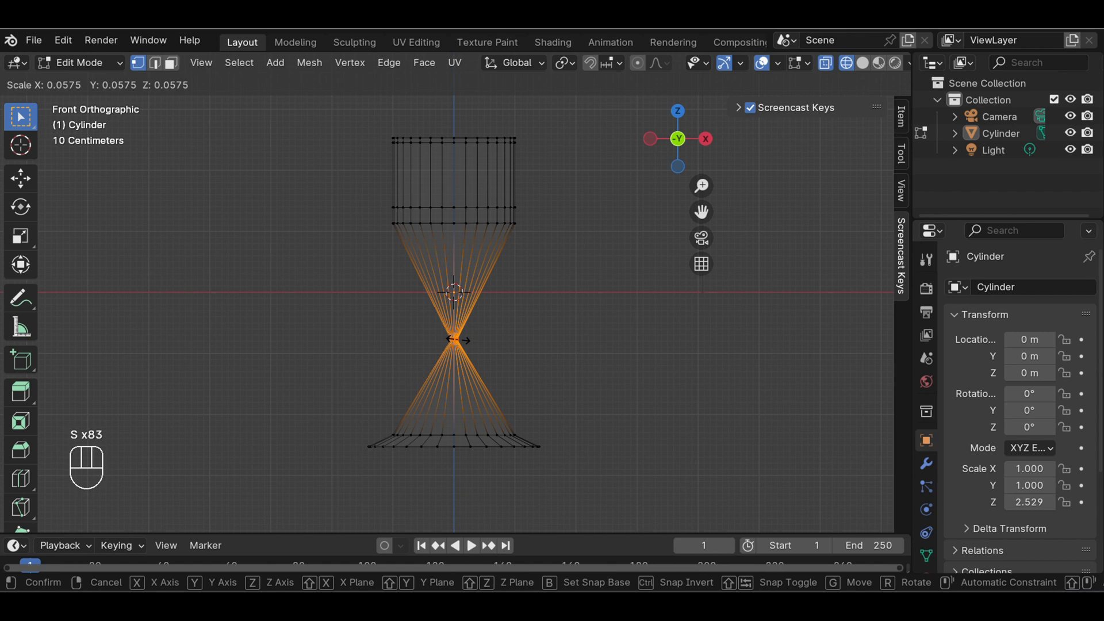
{"action": "left_click", "coordinate": [454, 340]}
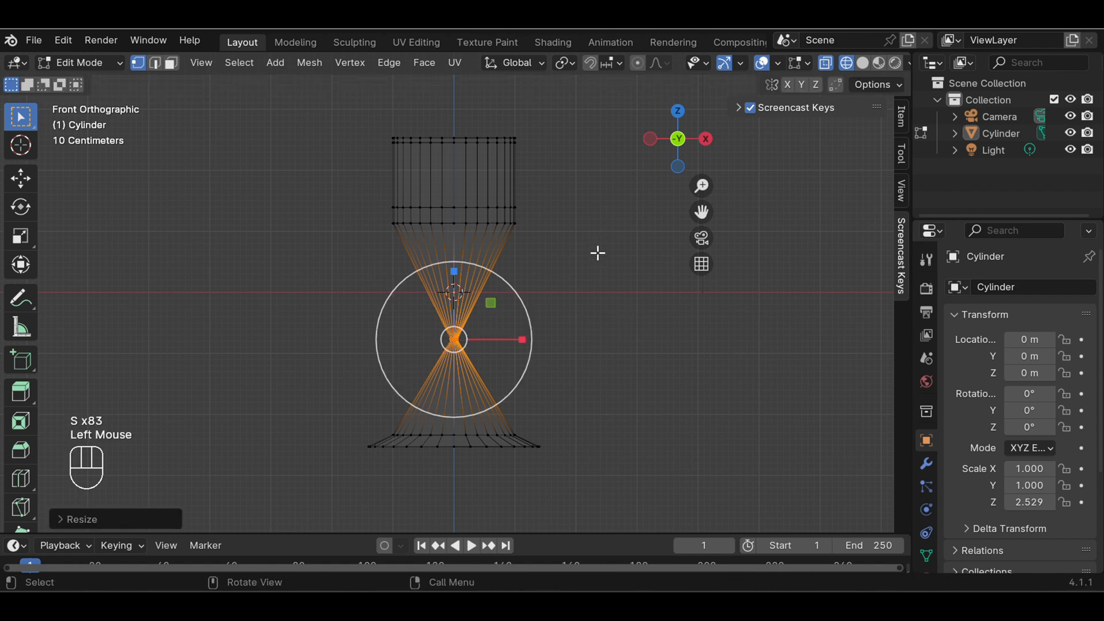
Stretch the shrunken rings along the Z axis by about 105 to form a thin stem between bowl and base
{"action": "left_click", "coordinate": [455, 272]}
{"action": "left_click_drag", "start_coordinate": [454, 272], "coordinate": [430, 366]}
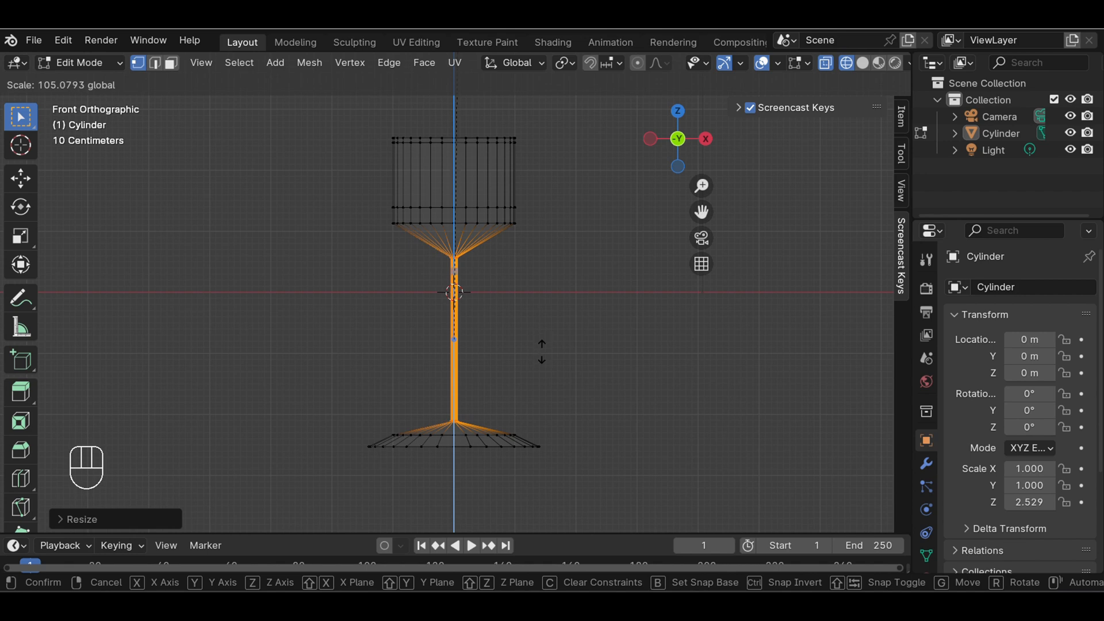
{"action": "key", "text": "Return"}
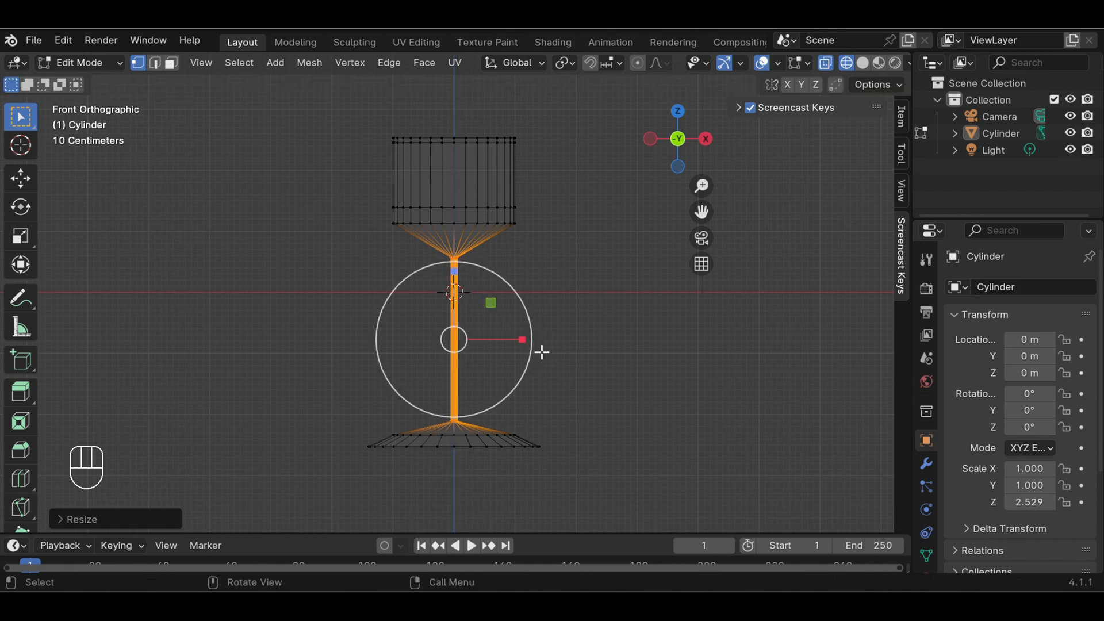
{"action": "left_click", "coordinate": [570, 359]}
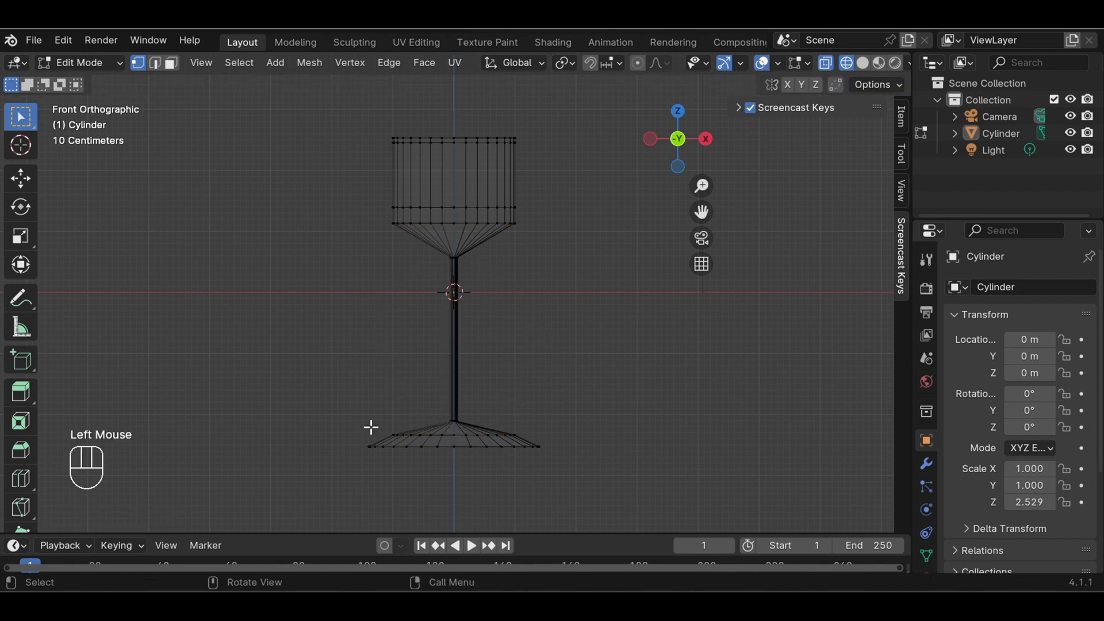
Select the base's upper ring of vertices and scale it inward by a factor of about 0.75
{"action": "scroll", "coordinate": [451, 464], "scroll_direction": "up", "scroll_amount": 2}
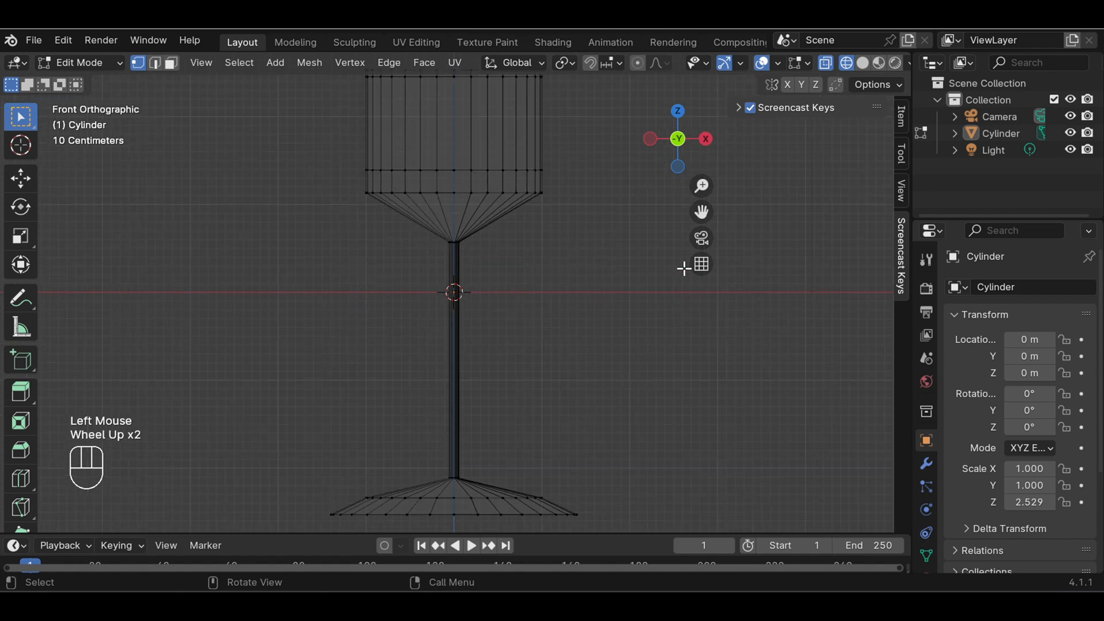
{"action": "left_click_drag", "start_coordinate": [701, 212], "coordinate": [601, 380]}
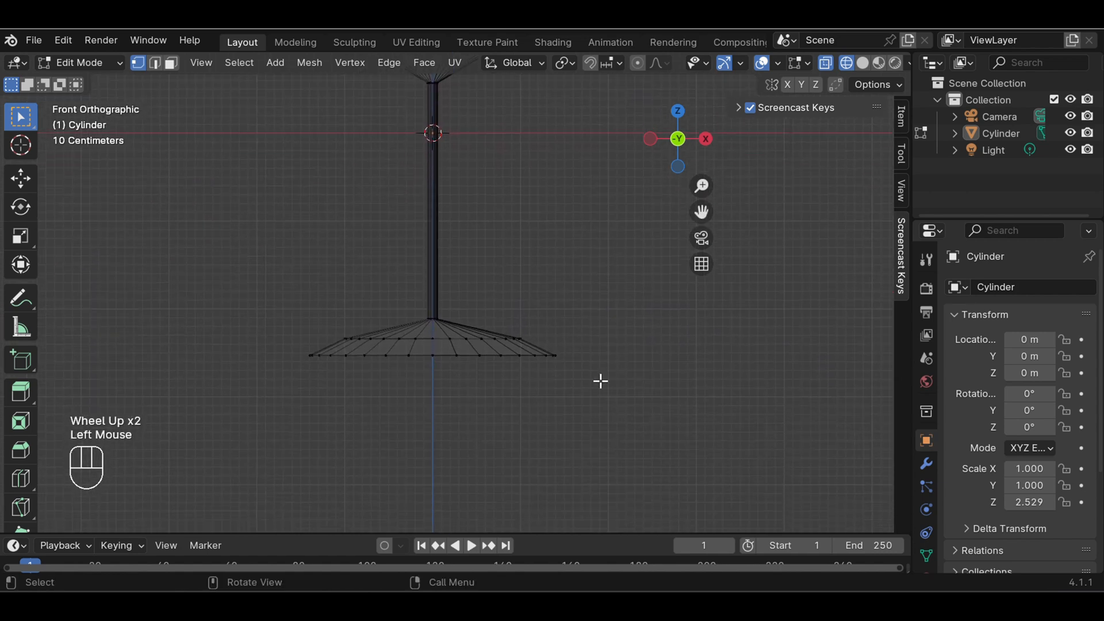
{"action": "scroll", "coordinate": [554, 328], "scroll_direction": "up", "scroll_amount": 3}
{"action": "left_click_drag", "start_coordinate": [253, 358], "coordinate": [588, 385]}
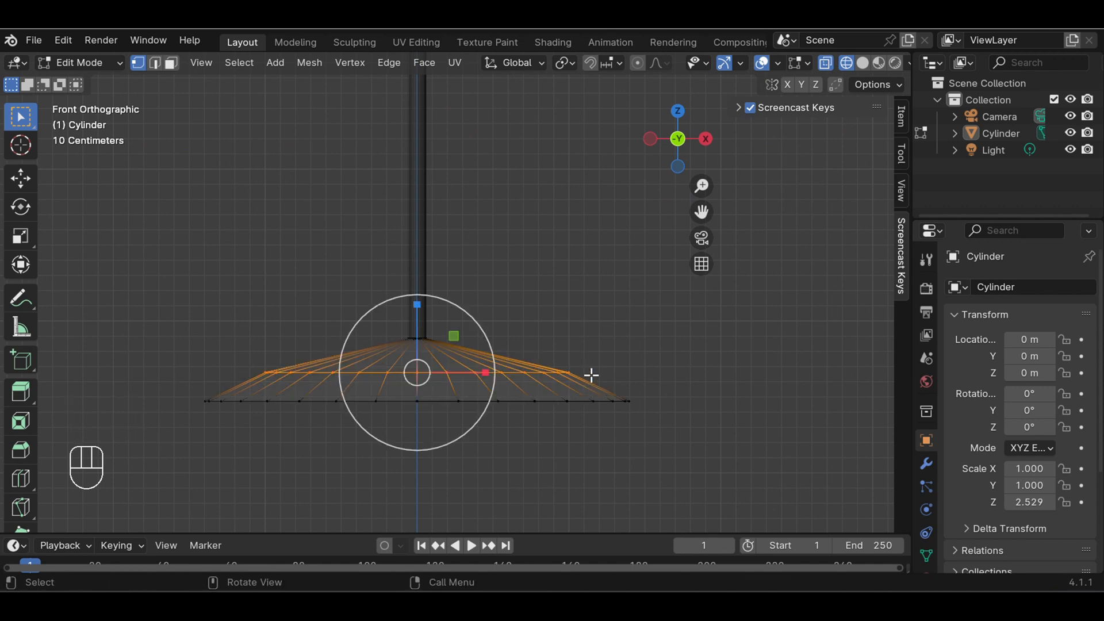
{"action": "left_click", "coordinate": [614, 355]}
{"action": "left_click_drag", "start_coordinate": [236, 366], "coordinate": [575, 382]}
{"action": "key", "text": "s"}
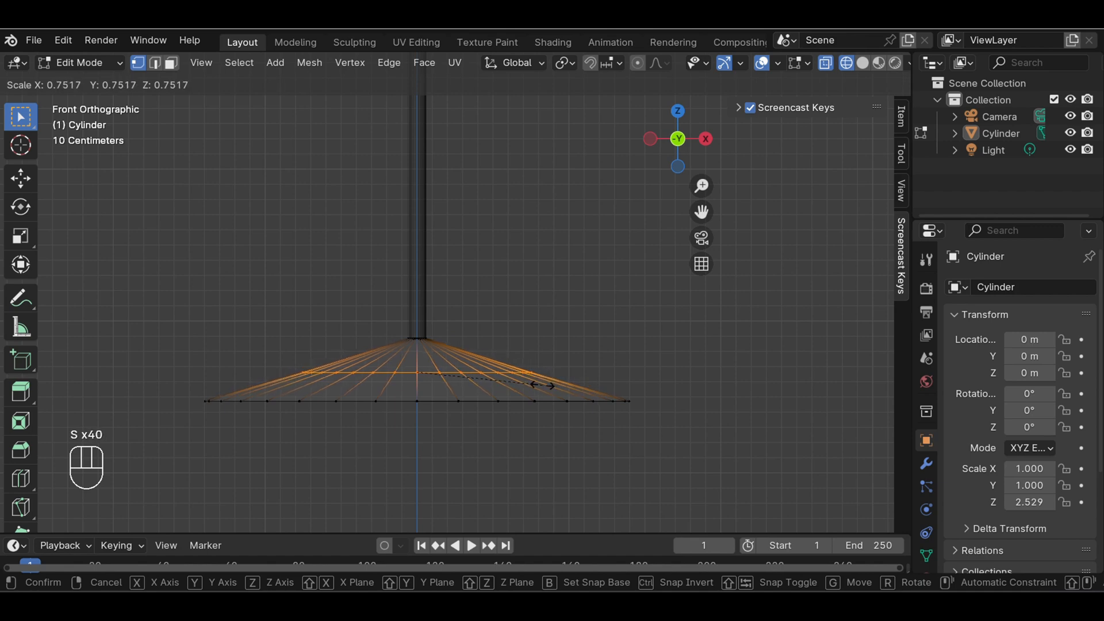
{"action": "left_click", "coordinate": [542, 384]}
{"action": "left_click", "coordinate": [788, 370]}
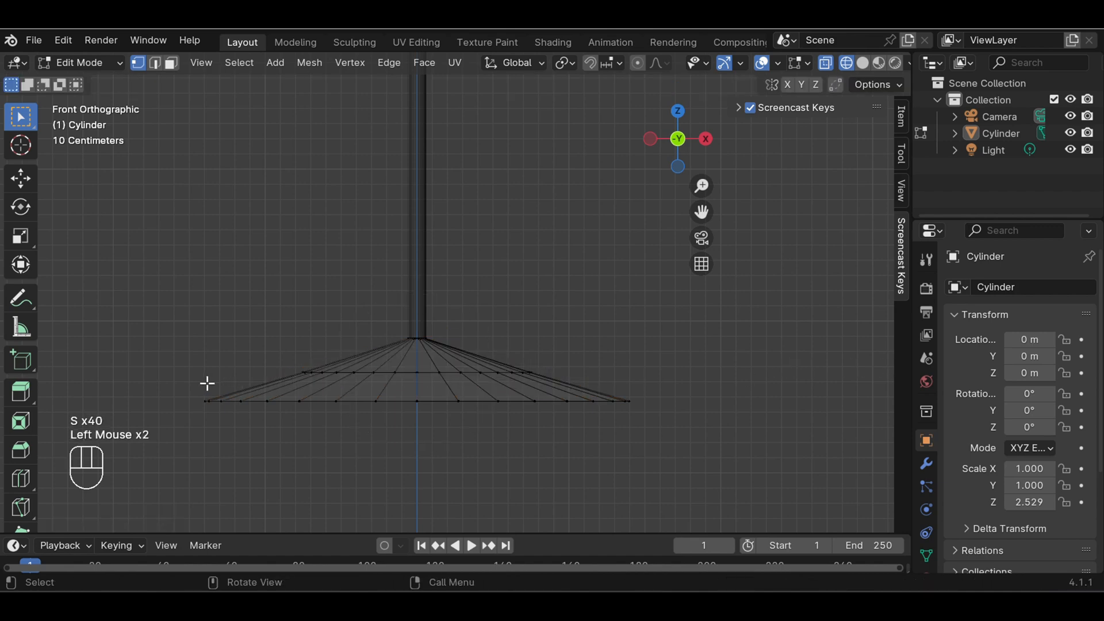
Select the glass's bottom ring of vertices and scale it inward by a factor of about 0.74
{"action": "left_click_drag", "start_coordinate": [207, 383], "coordinate": [681, 443]}
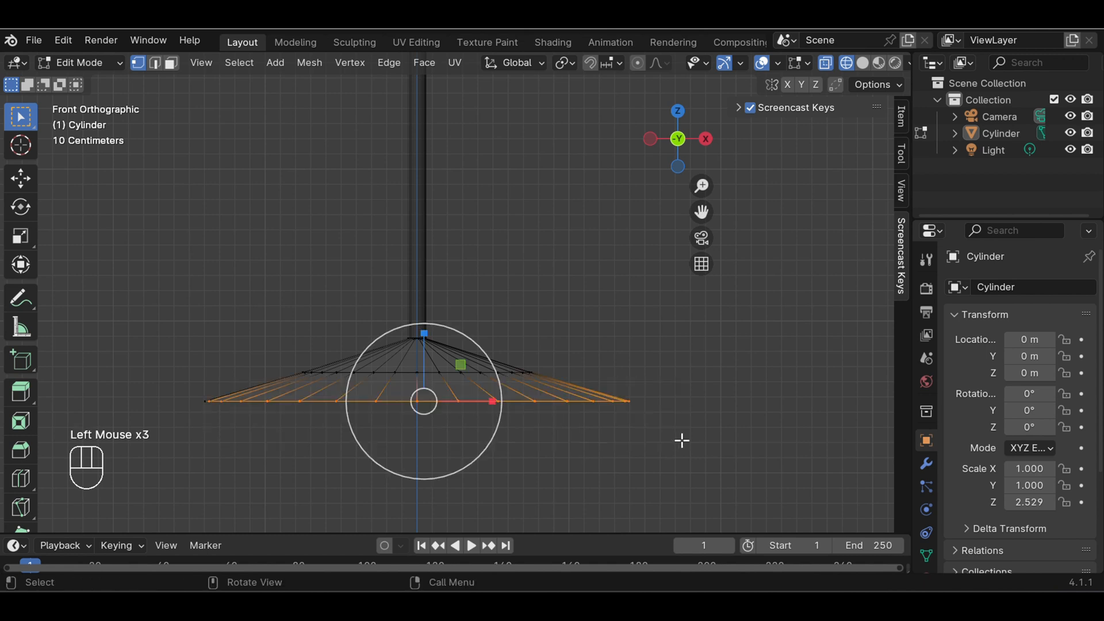
{"action": "left_click", "coordinate": [682, 441]}
{"action": "left_click_drag", "start_coordinate": [170, 378], "coordinate": [649, 436]}
{"action": "key", "text": "s"}
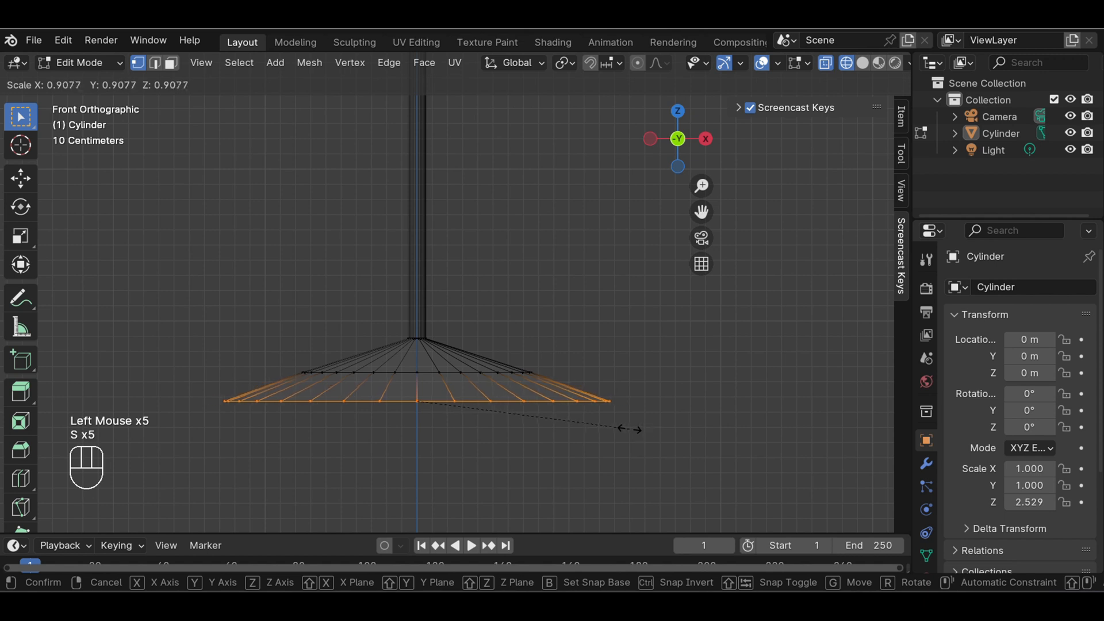
{"action": "left_click", "coordinate": [589, 424]}
{"action": "left_click", "coordinate": [633, 396]}
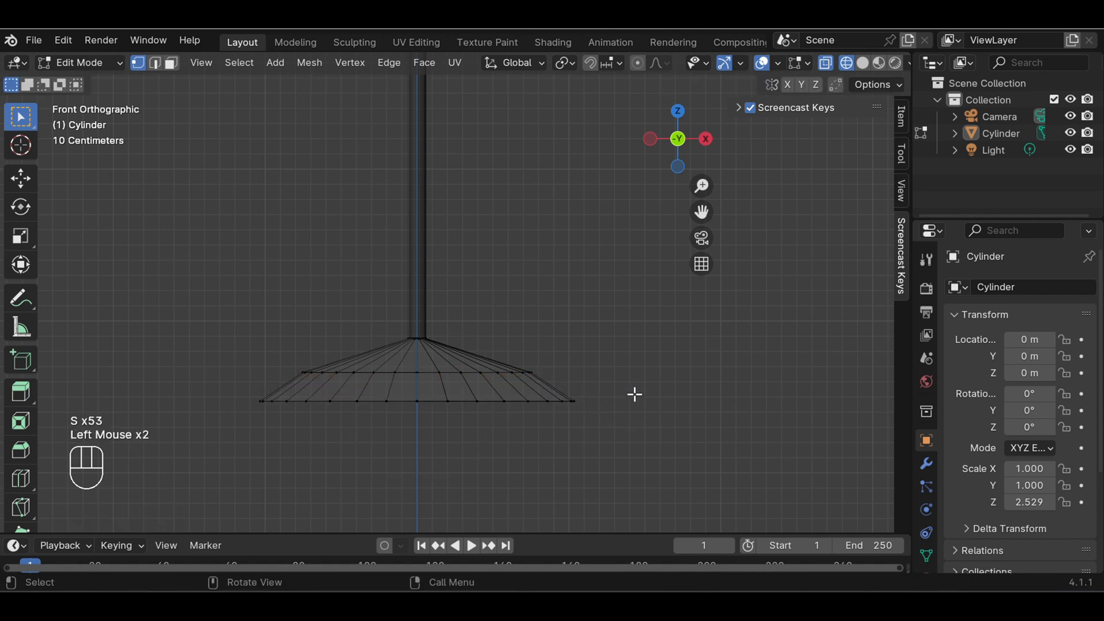
Narrow the base's upper ring of vertices again, by a factor of about 0.76
{"action": "left_click_drag", "start_coordinate": [264, 357], "coordinate": [559, 380]}
{"action": "key", "text": "s"}
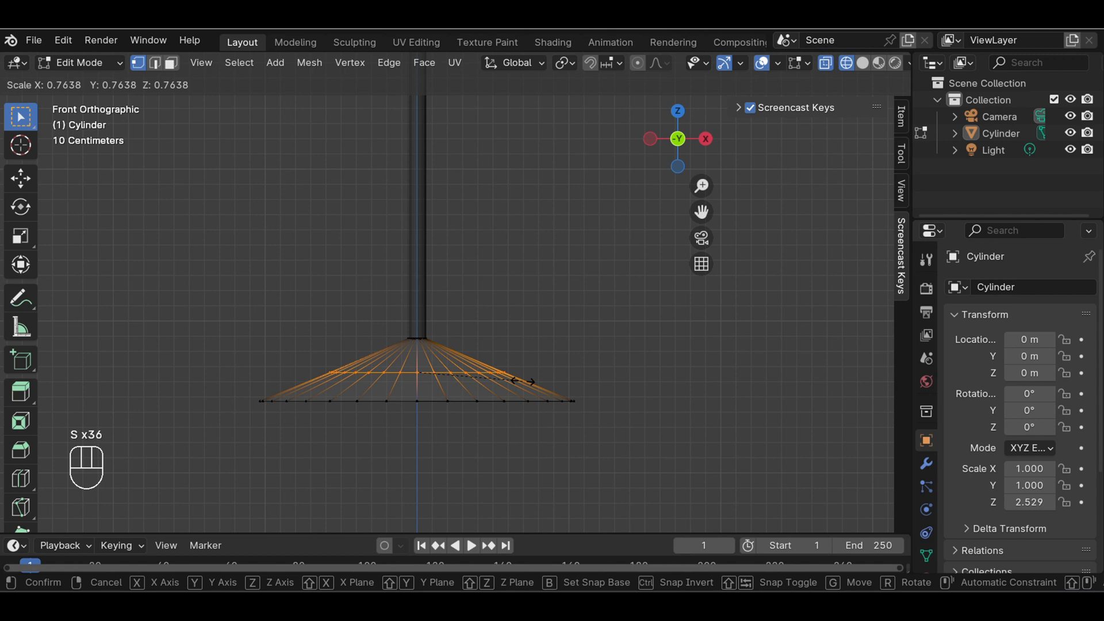
{"action": "left_click", "coordinate": [527, 380]}
{"action": "left_click", "coordinate": [562, 368]}
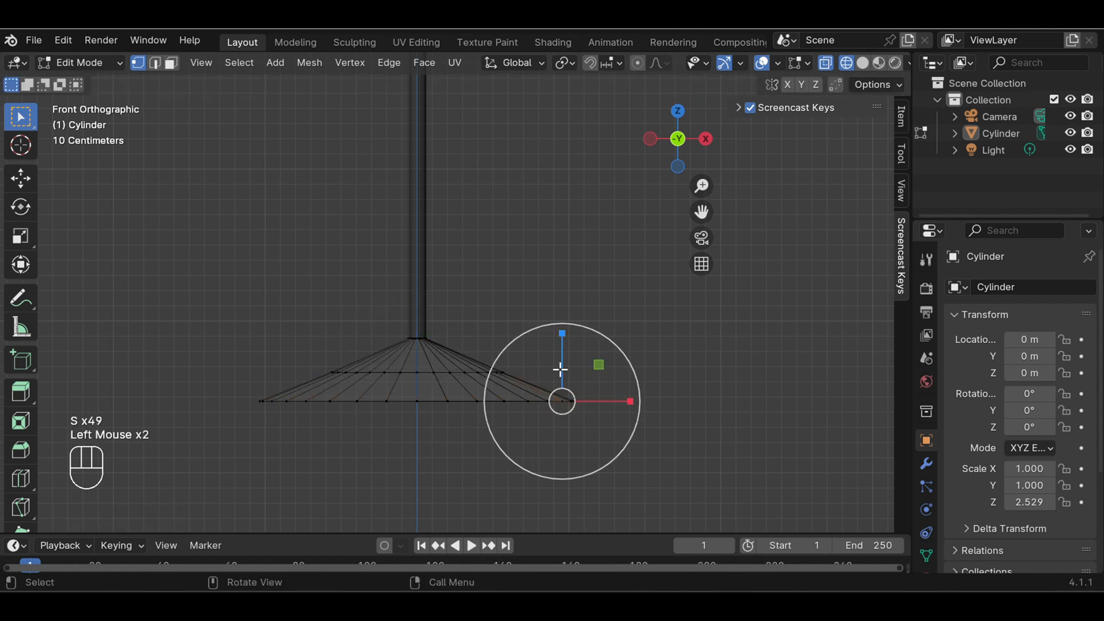
Reselect the base's upper ring and scale it further inward by a factor of about 0.67 for a concave foot
{"action": "scroll", "coordinate": [562, 368], "scroll_direction": "down", "scroll_amount": 5}
{"action": "scroll", "coordinate": [562, 367], "scroll_direction": "down", "scroll_amount": 2}
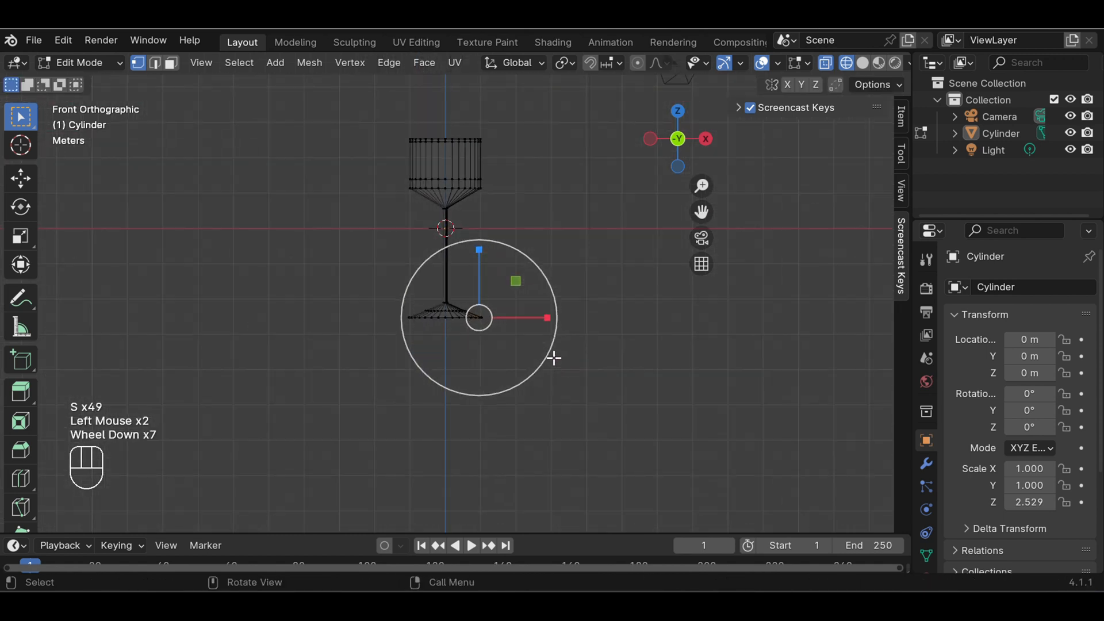
{"action": "scroll", "coordinate": [503, 345], "scroll_direction": "up", "scroll_amount": 8}
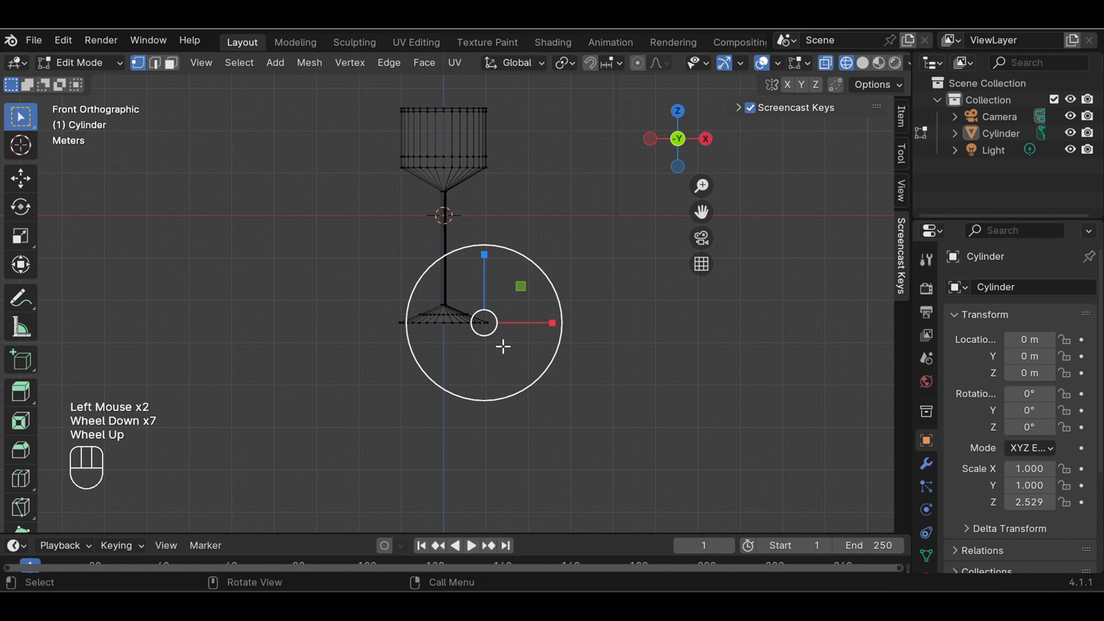
{"action": "left_click", "coordinate": [570, 260]}
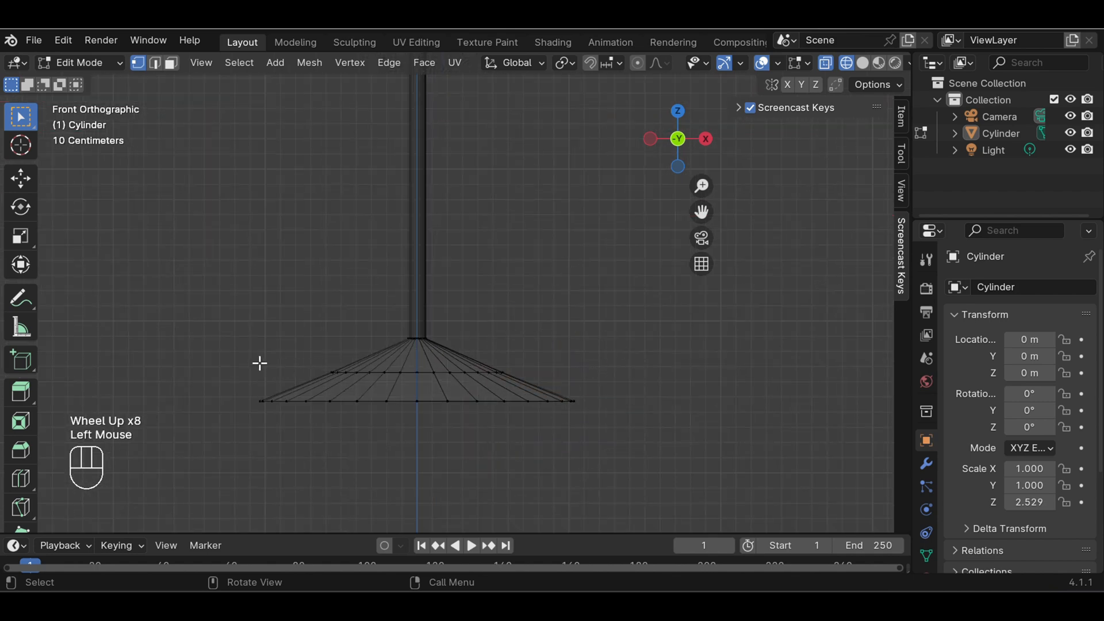
{"action": "left_click_drag", "start_coordinate": [297, 352], "coordinate": [540, 385]}
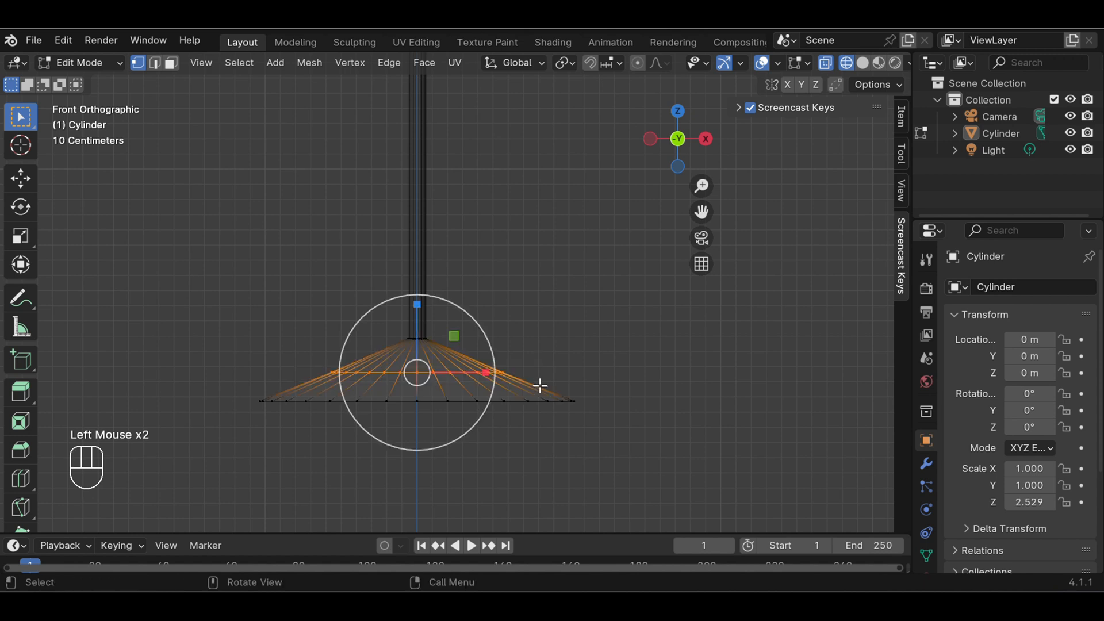
{"action": "key", "text": "s"}
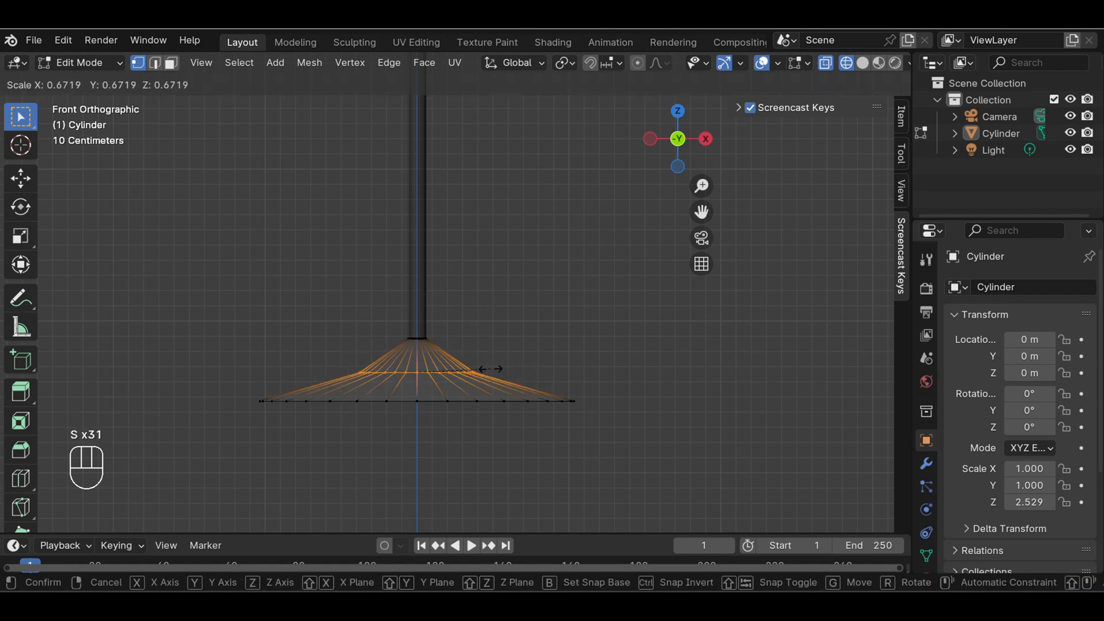
{"action": "left_click", "coordinate": [490, 368]}
Select the glass's bottom ring of vertices and scale it inward by a factor of about 0.58, then clear the selection
{"action": "left_click", "coordinate": [279, 397]}
{"action": "left_click_drag", "start_coordinate": [237, 385], "coordinate": [621, 448]}
{"action": "key", "text": "s"}
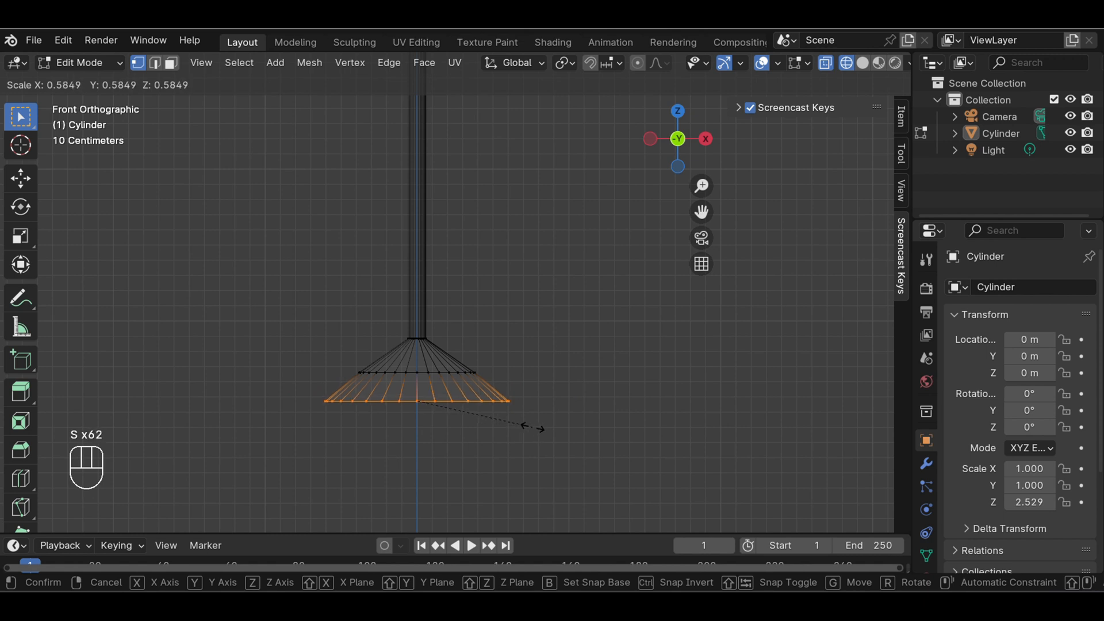
{"action": "left_click", "coordinate": [539, 424]}
{"action": "left_click", "coordinate": [560, 336]}
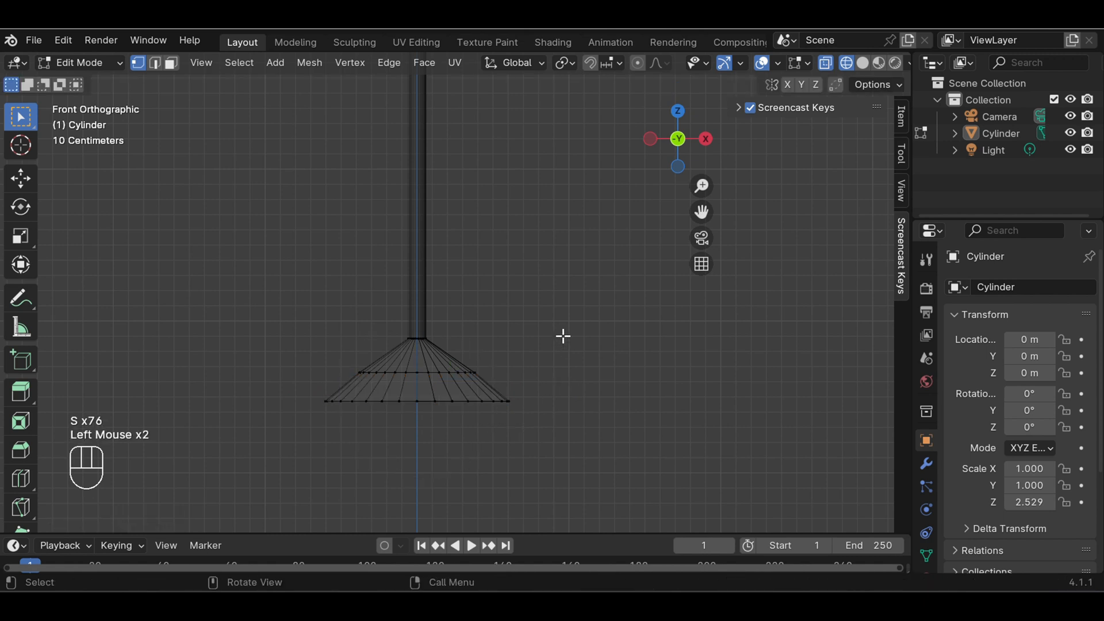
Select the bowl's topmost ring of vertices and scale it inward by a factor of about 0.93 to taper the rim
{"action": "scroll", "coordinate": [558, 336], "scroll_direction": "down", "scroll_amount": 8}
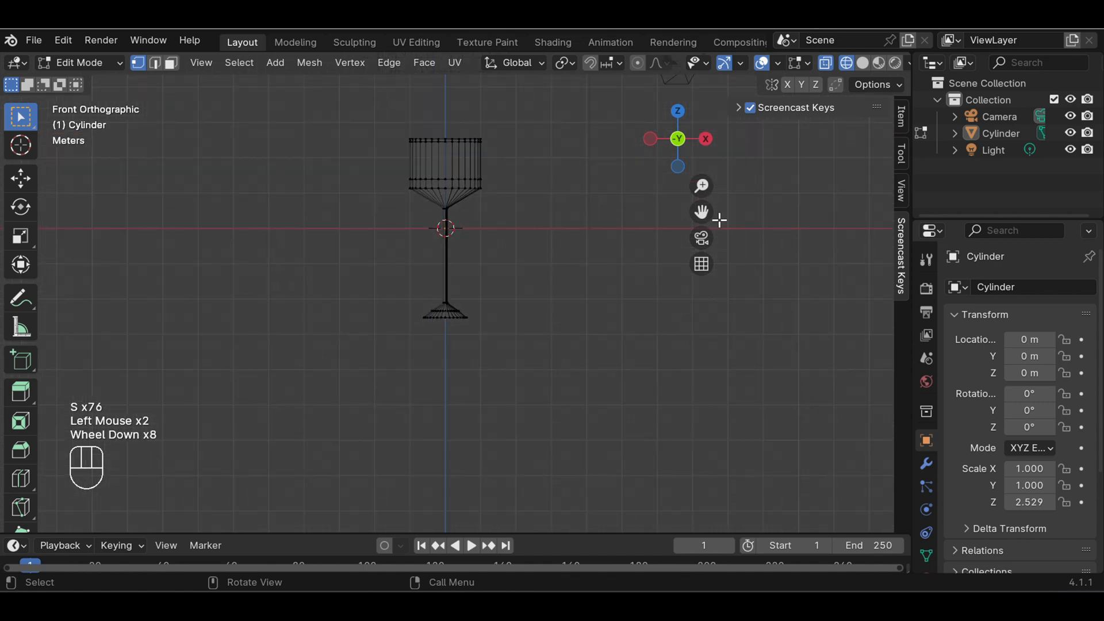
{"action": "left_click_drag", "start_coordinate": [701, 212], "coordinate": [679, 341]}
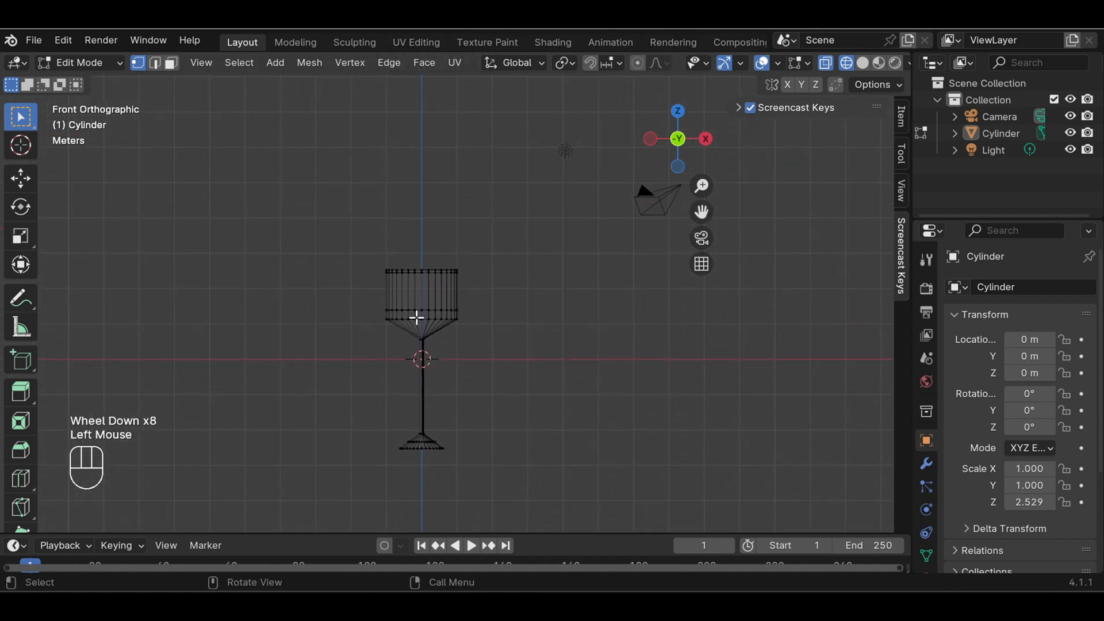
{"action": "scroll", "coordinate": [422, 295], "scroll_direction": "up", "scroll_amount": 7}
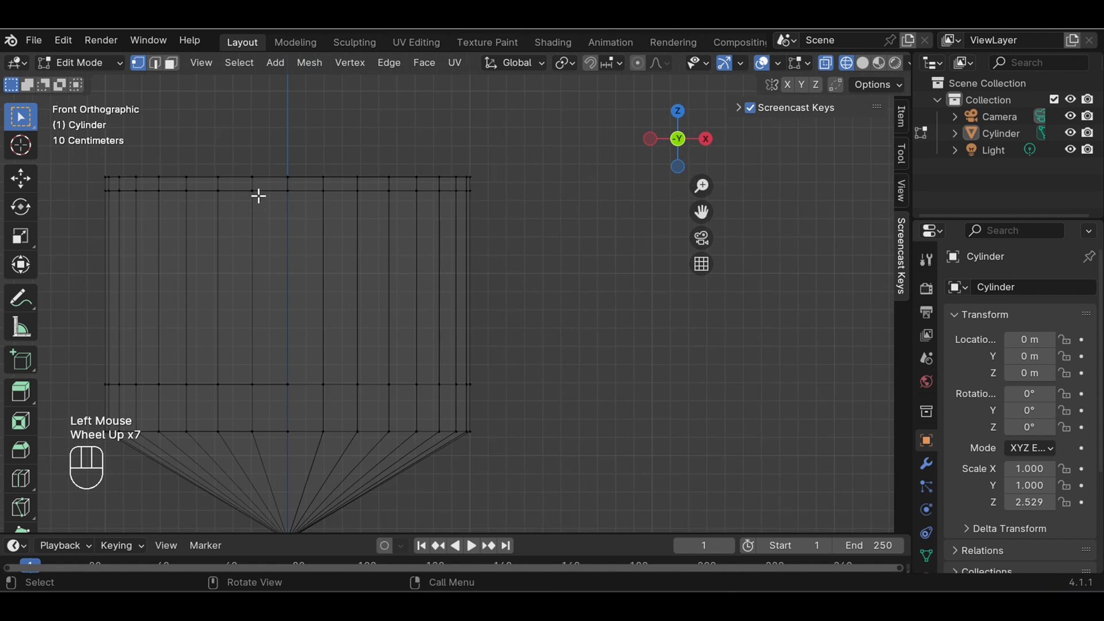
{"action": "scroll", "coordinate": [228, 168], "scroll_direction": "down", "scroll_amount": 1}
{"action": "left_click_drag", "start_coordinate": [702, 212], "coordinate": [807, 245]}
{"action": "scroll", "coordinate": [481, 205], "scroll_direction": "up", "scroll_amount": 1}
{"action": "left_click_drag", "start_coordinate": [215, 197], "coordinate": [611, 229]}
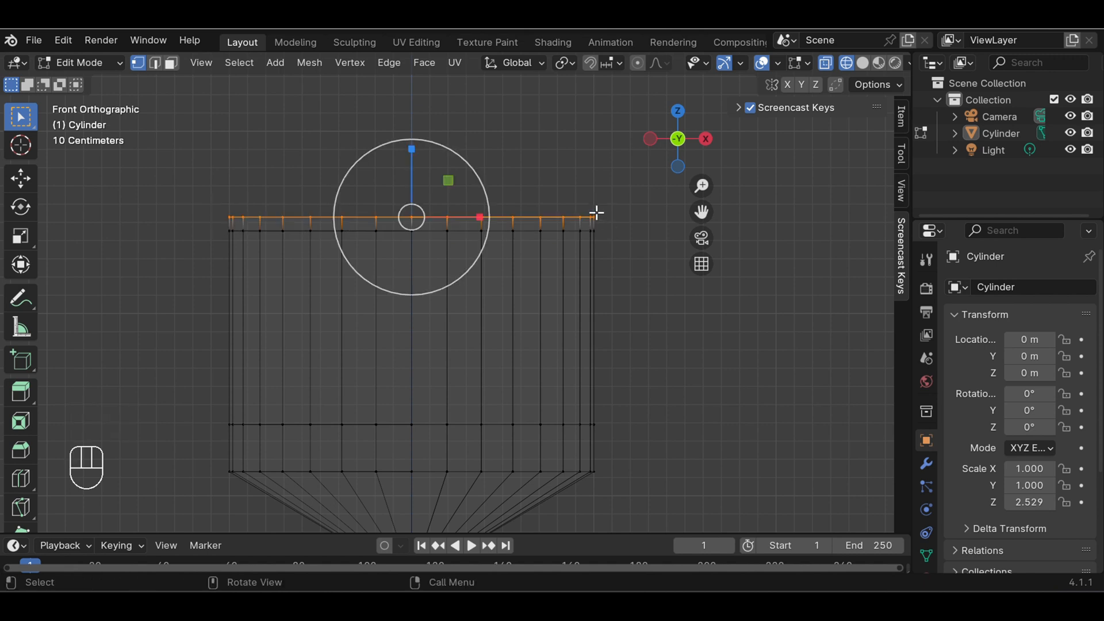
{"action": "key", "text": "s"}
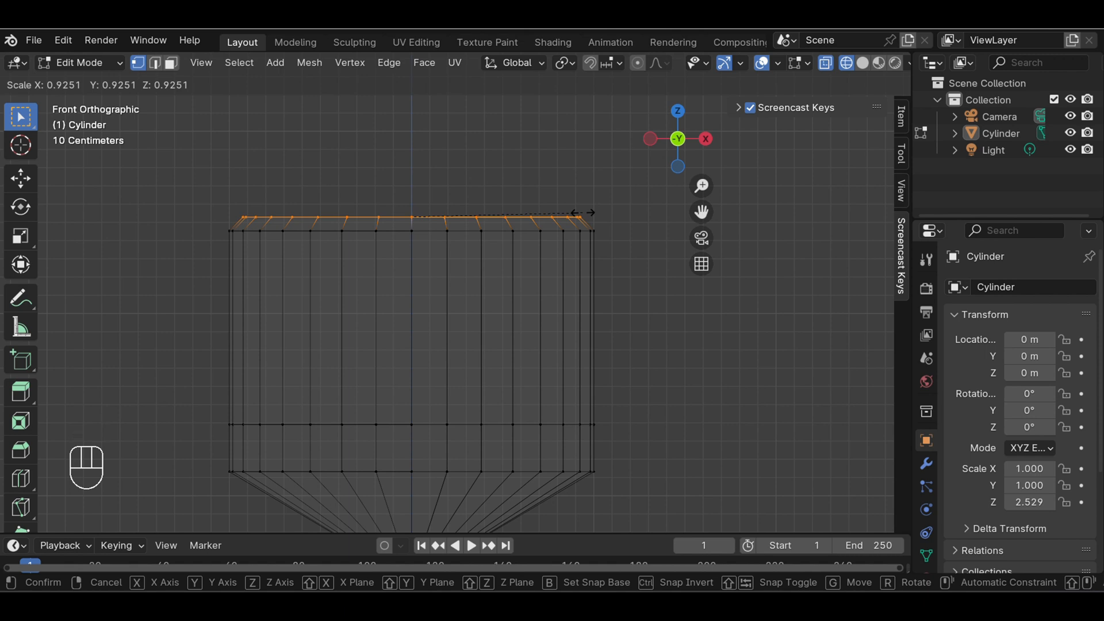
{"action": "left_click", "coordinate": [584, 212]}
Select the bowl's lowest ring above the stem and scale it inward by a factor of about 0.69
{"action": "left_click_drag", "start_coordinate": [691, 217], "coordinate": [687, 57]}
{"action": "scroll", "coordinate": [588, 353], "scroll_direction": "down", "scroll_amount": 1}
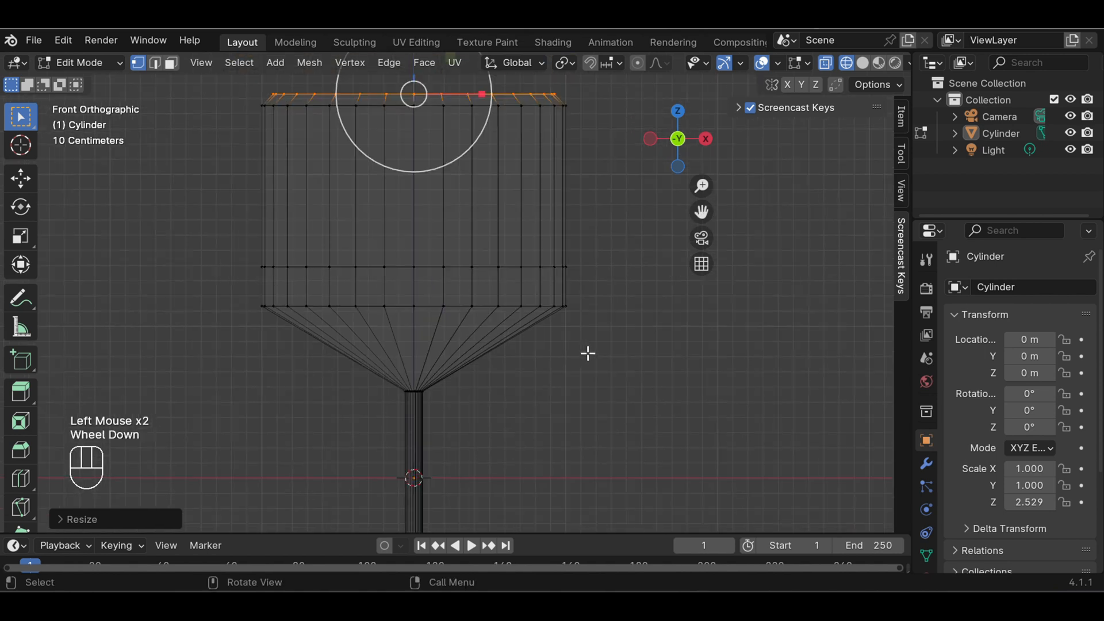
{"action": "left_click_drag", "start_coordinate": [236, 291], "coordinate": [615, 323]}
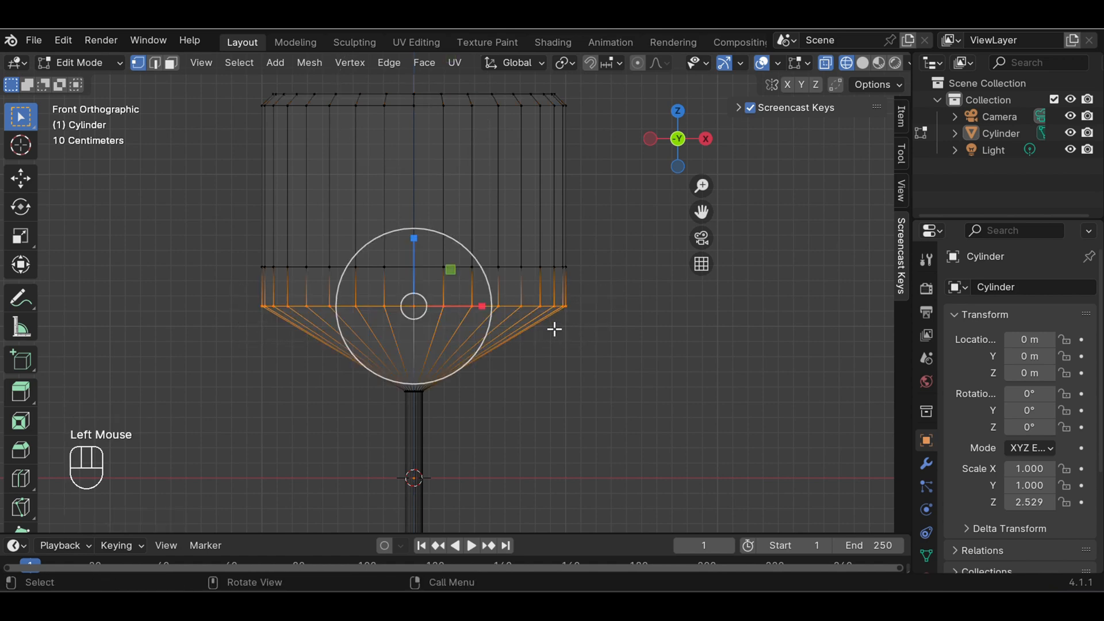
{"action": "key", "text": "s"}
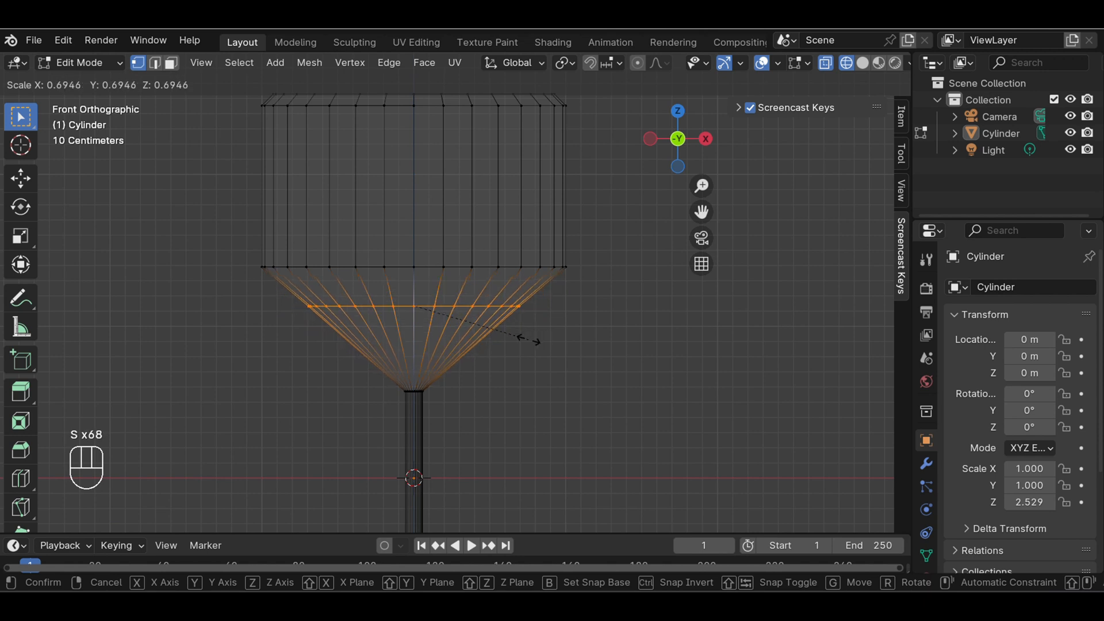
{"action": "left_click", "coordinate": [538, 342]}
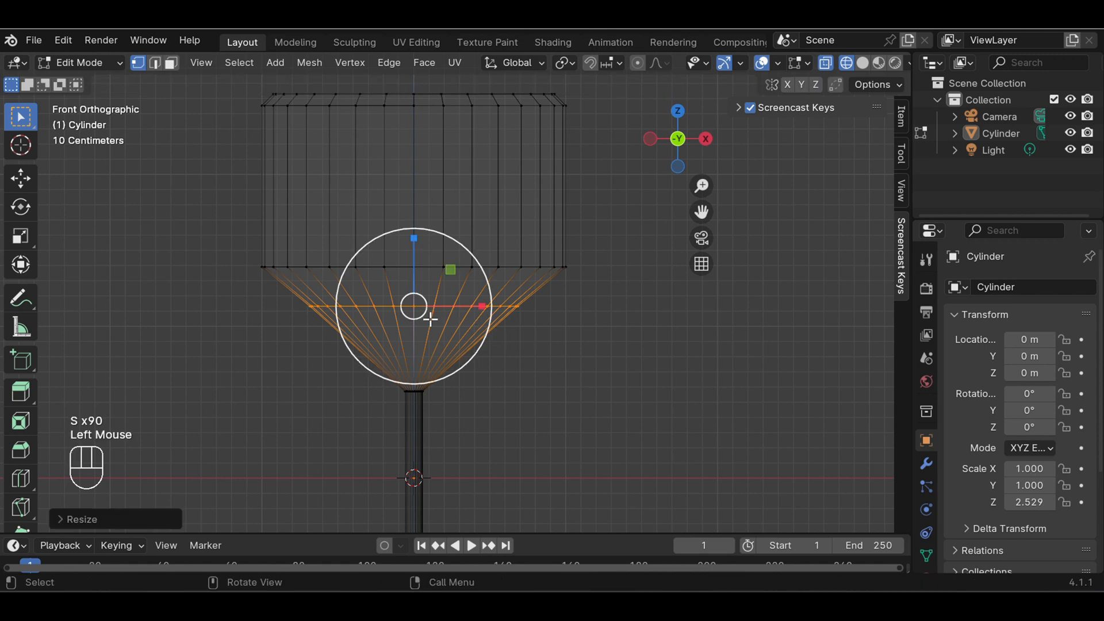
Select the second-lowest ring of the bowl and scale it inward by a factor of about 0.73
{"action": "left_click_drag", "start_coordinate": [200, 226], "coordinate": [588, 270]}
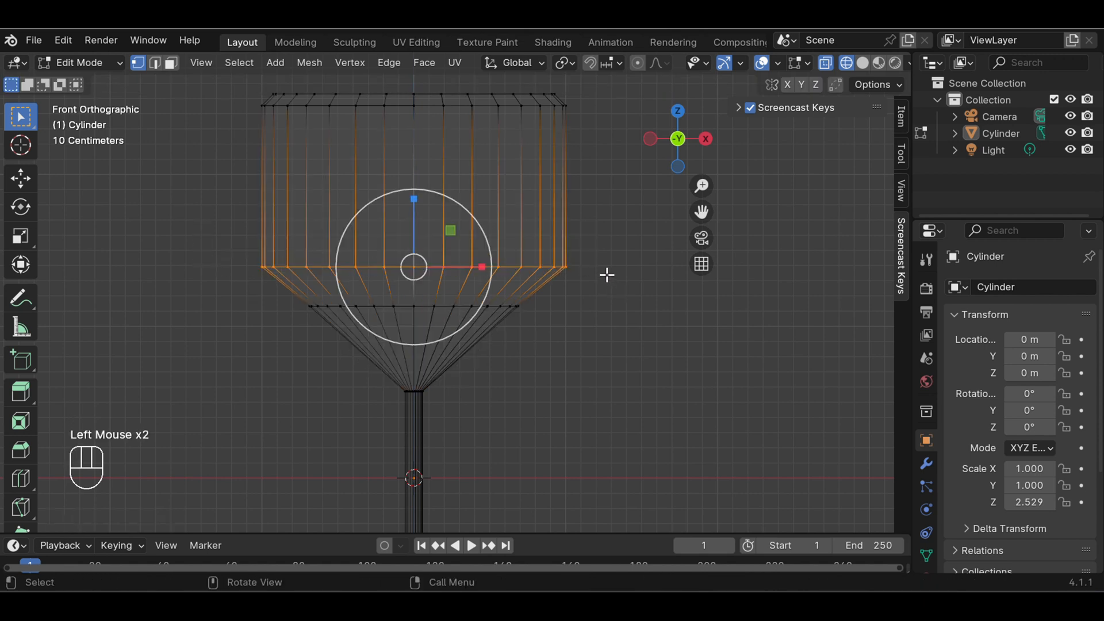
{"action": "key", "text": "s"}
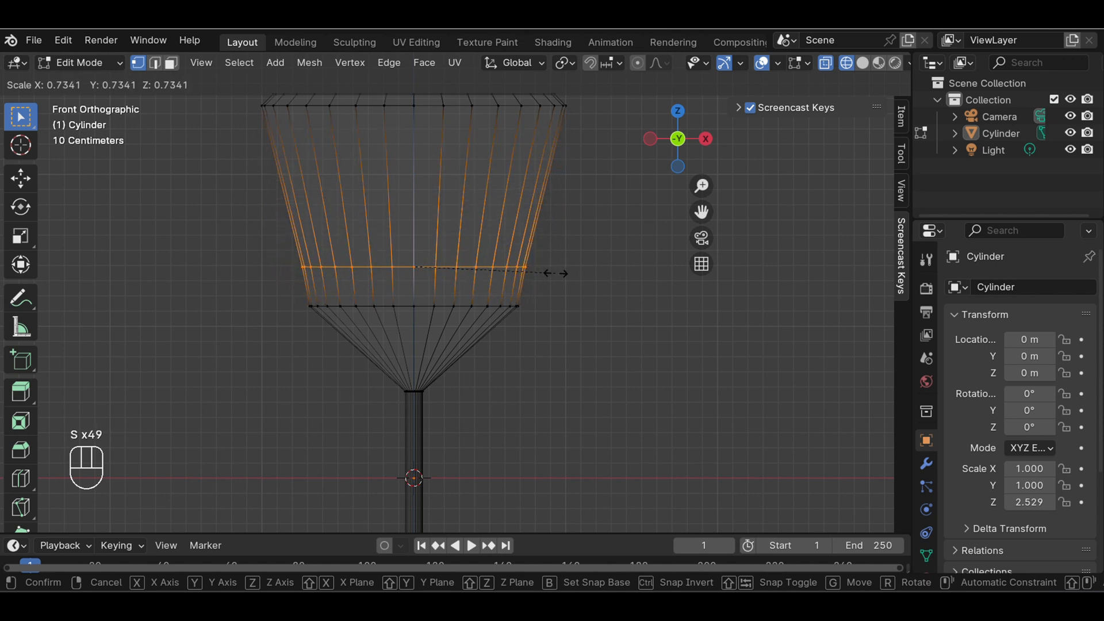
{"action": "left_click", "coordinate": [555, 273]}
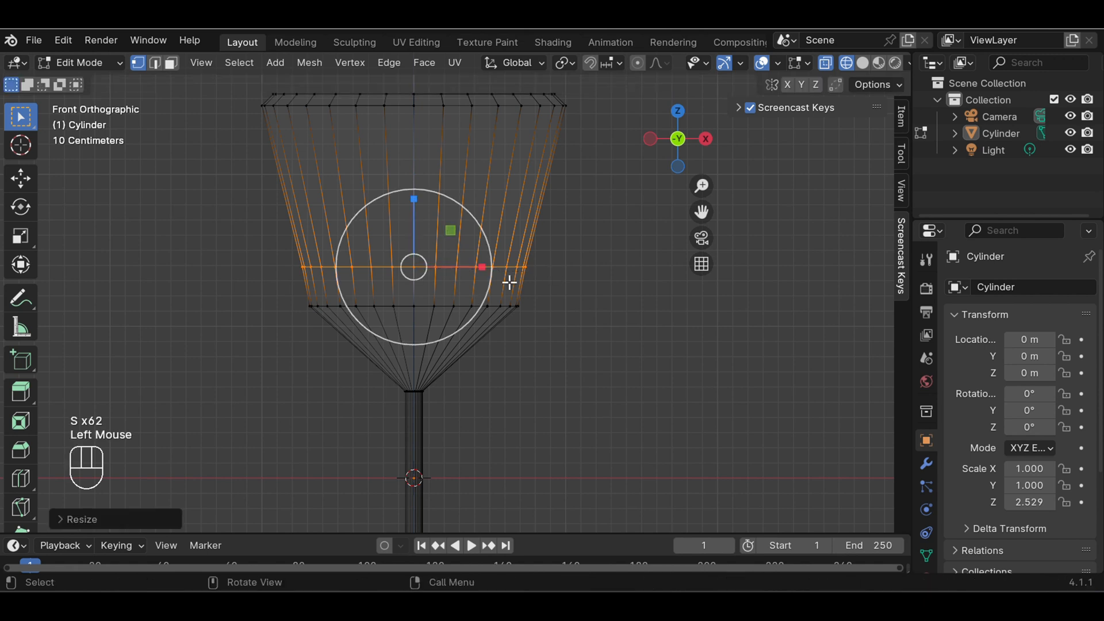
Reselect the bowl's lowest ring and narrow it again by a factor of about 0.75
{"action": "left_click_drag", "start_coordinate": [270, 294], "coordinate": [562, 333]}
{"action": "key", "text": "s"}
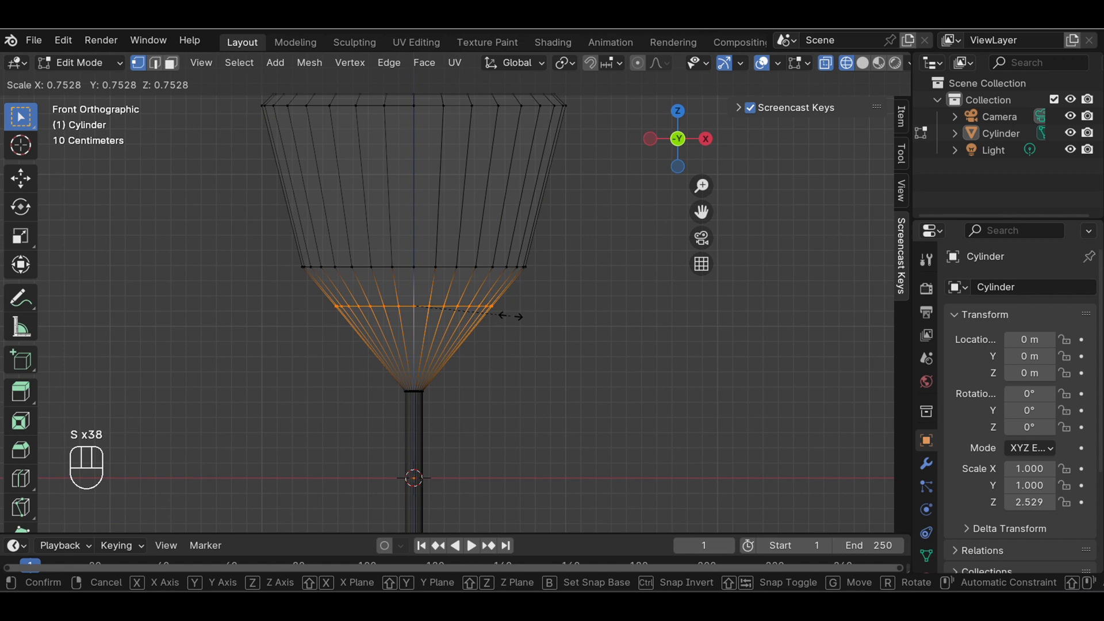
{"action": "left_click", "coordinate": [506, 313]}
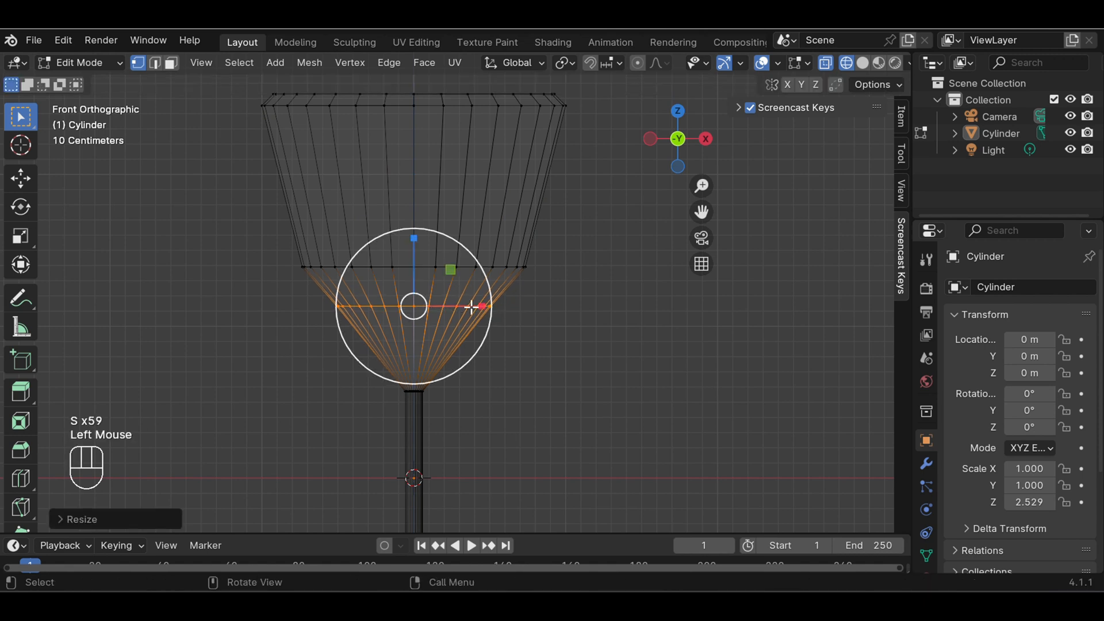
Narrow the bowl's second-lowest ring again by a factor of about 0.81 and clear the selection
{"action": "left_click_drag", "start_coordinate": [259, 248], "coordinate": [575, 291]}
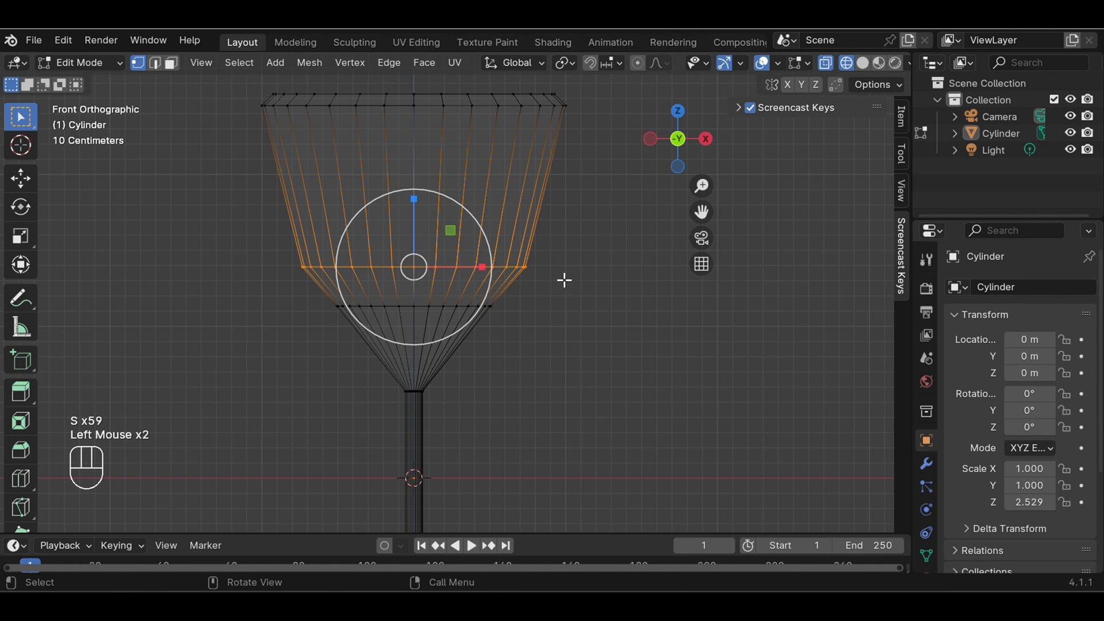
{"action": "key", "text": "s"}
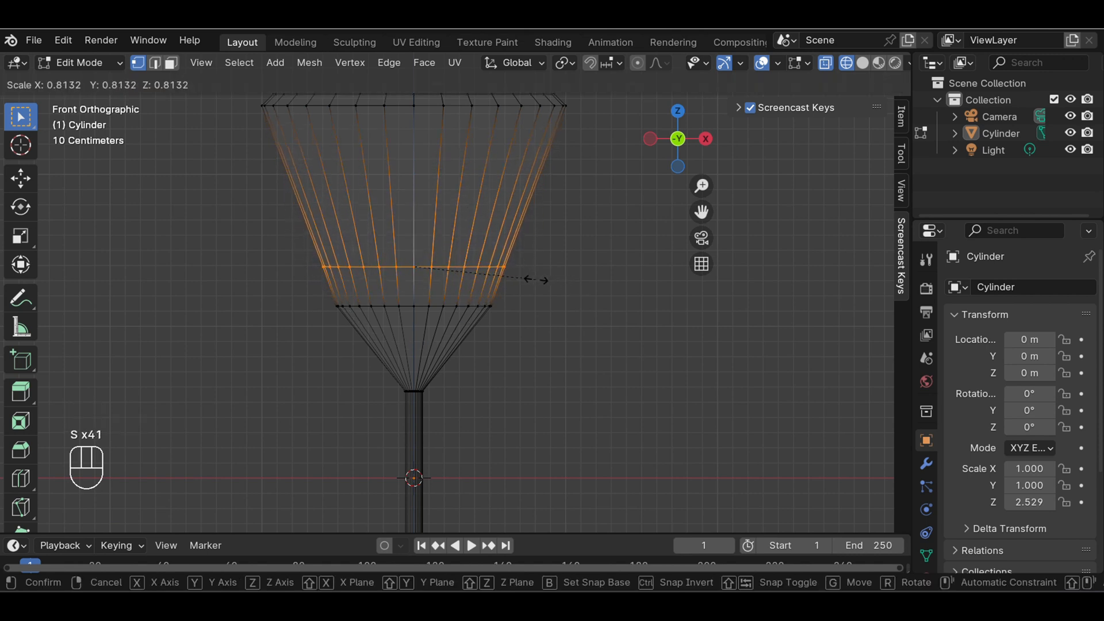
{"action": "left_click", "coordinate": [536, 280]}
{"action": "left_click", "coordinate": [577, 304]}
{"action": "scroll", "coordinate": [578, 304], "scroll_direction": "down", "scroll_amount": 6}
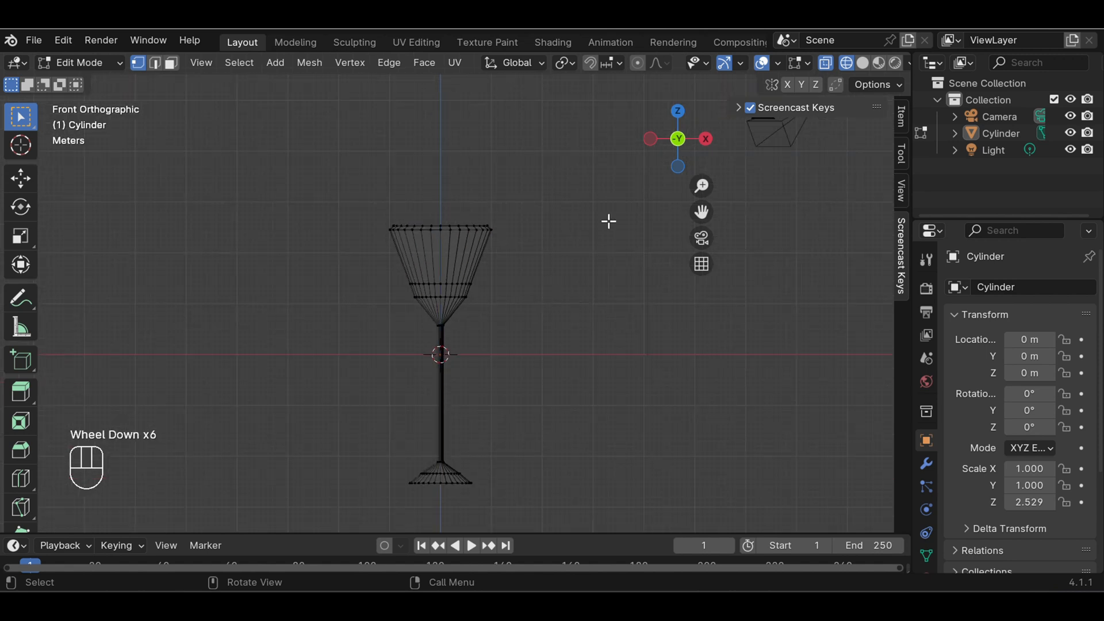
In solid shading, select the bowl's top face, extrude it in place and scale it to about 0.93 for the rim thickness
{"action": "left_click", "coordinate": [864, 63]}
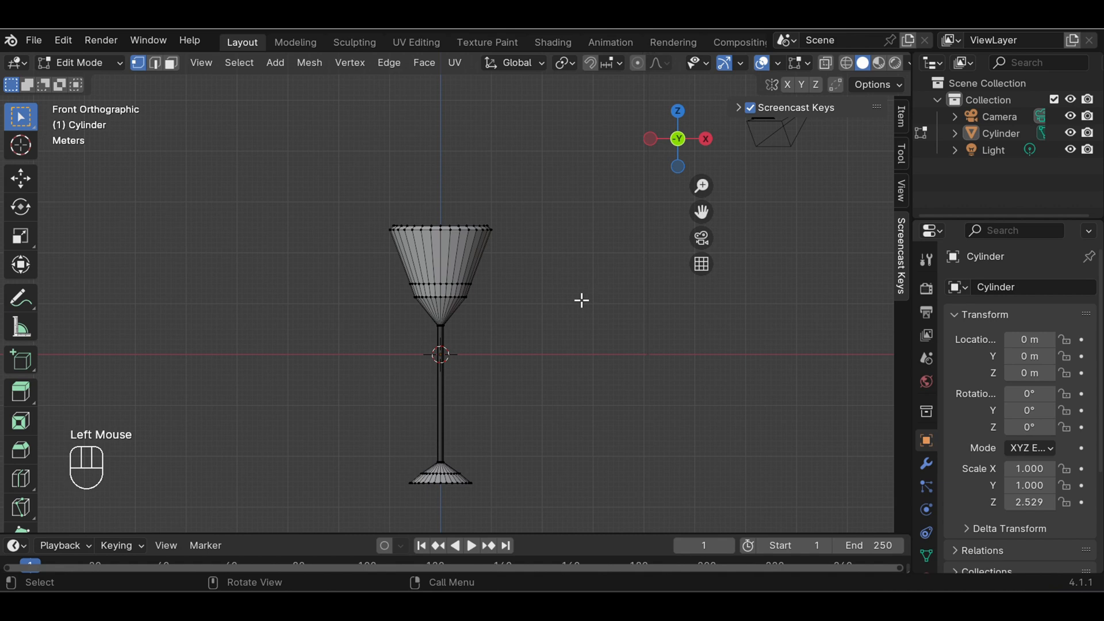
{"action": "middle_click_drag", "start_coordinate": [581, 299], "coordinate": [520, 380]}
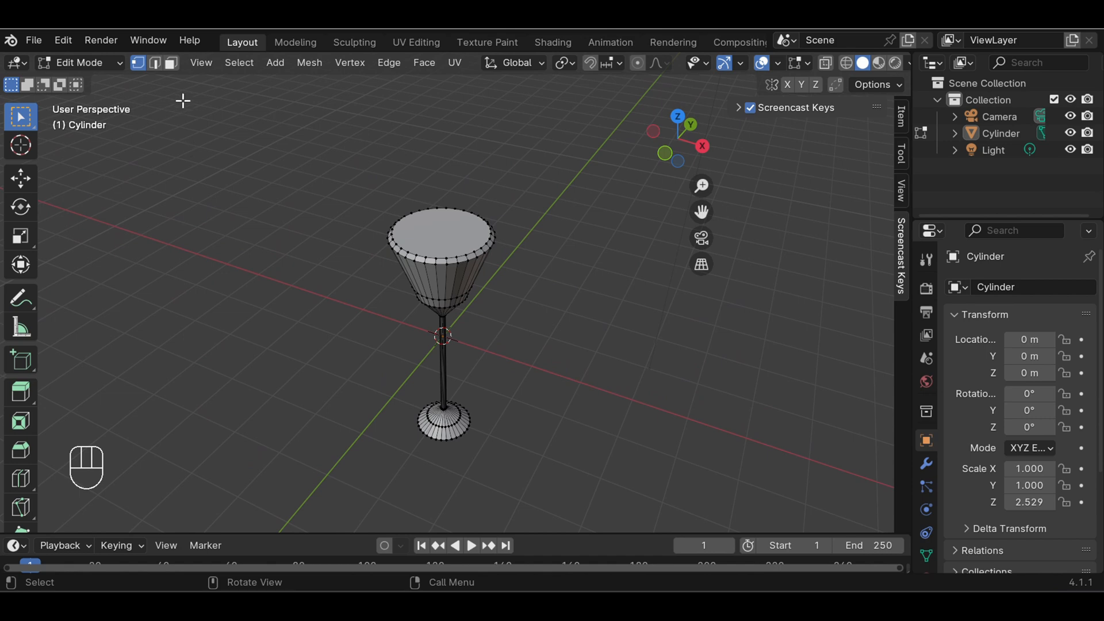
{"action": "left_click", "coordinate": [171, 62]}
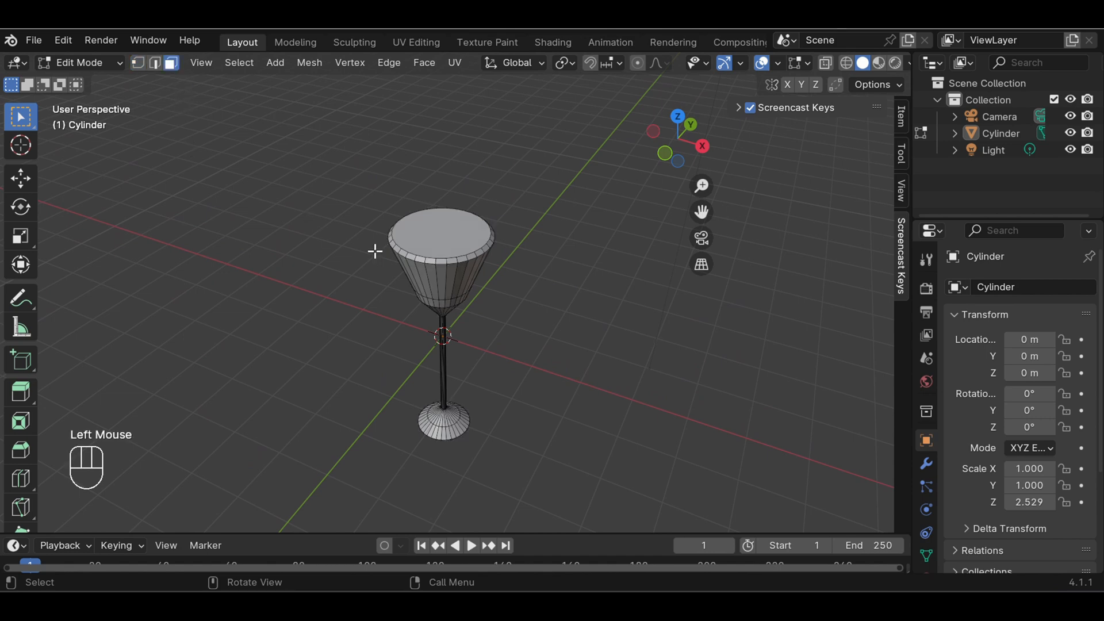
{"action": "left_click", "coordinate": [447, 236]}
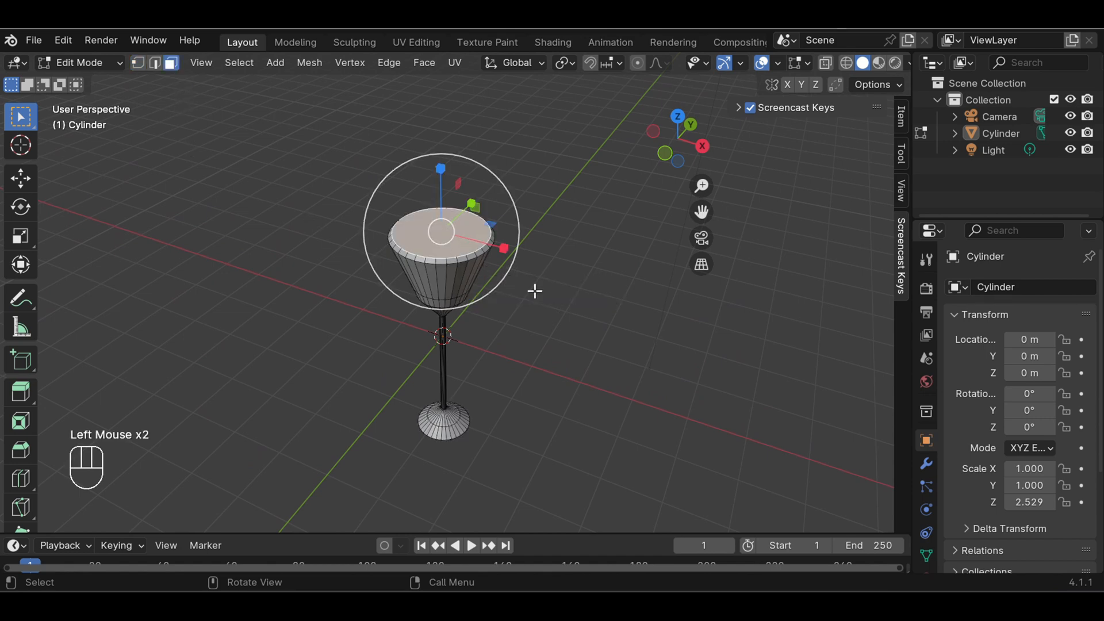
{"action": "scroll", "coordinate": [546, 297], "scroll_direction": "up", "scroll_amount": 2}
{"action": "middle_click_drag", "start_coordinate": [555, 270], "coordinate": [557, 318]}
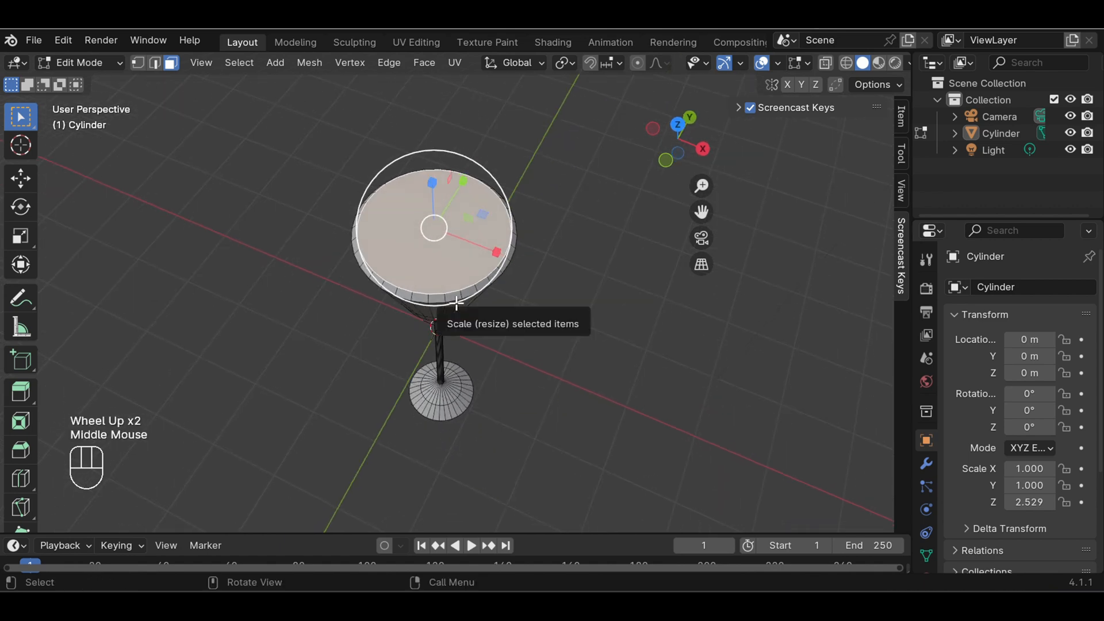
{"action": "key", "text": "e"}
{"action": "key", "text": "s"}
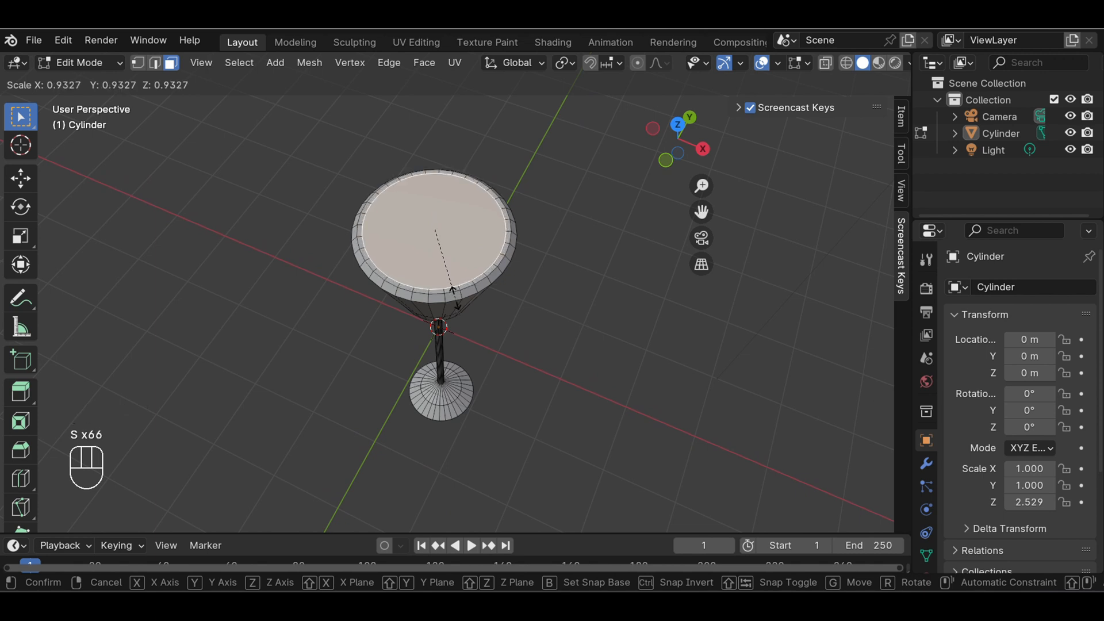
{"action": "left_click", "coordinate": [454, 295]}
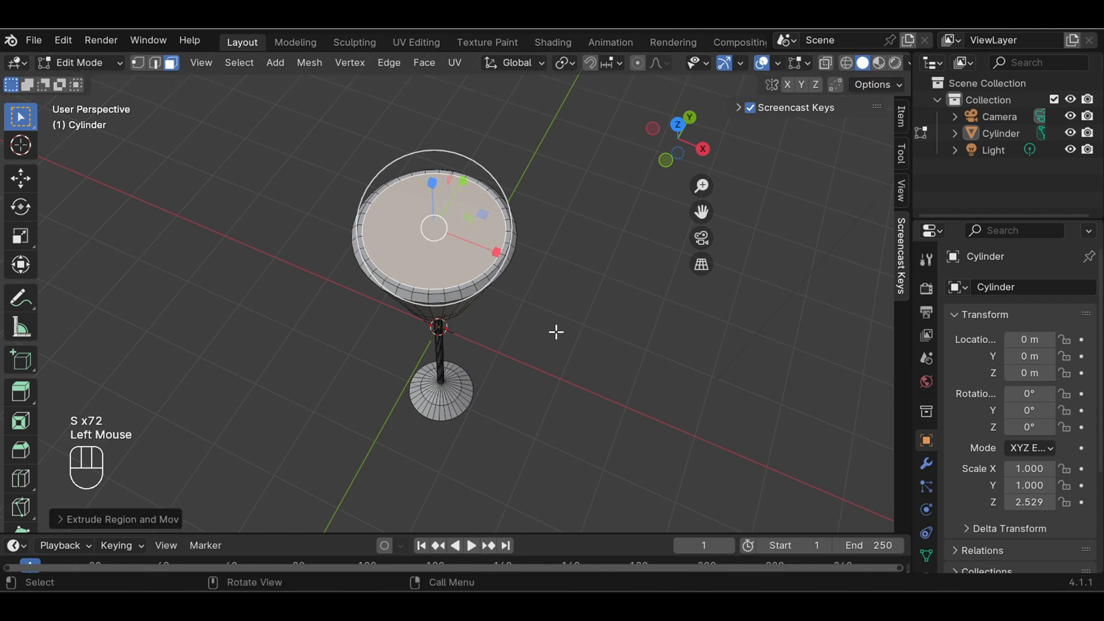
Show the glass in a front wireframe view and hide the scale gizmo covering the bowl
{"action": "key", "text": "KP_1"}
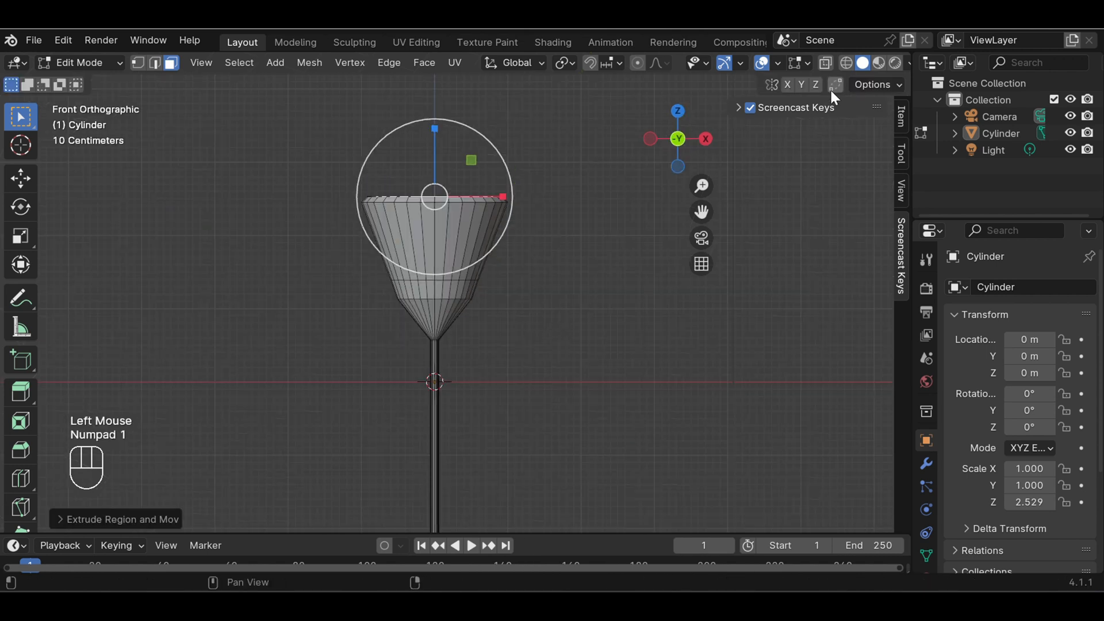
{"action": "left_click", "coordinate": [846, 63]}
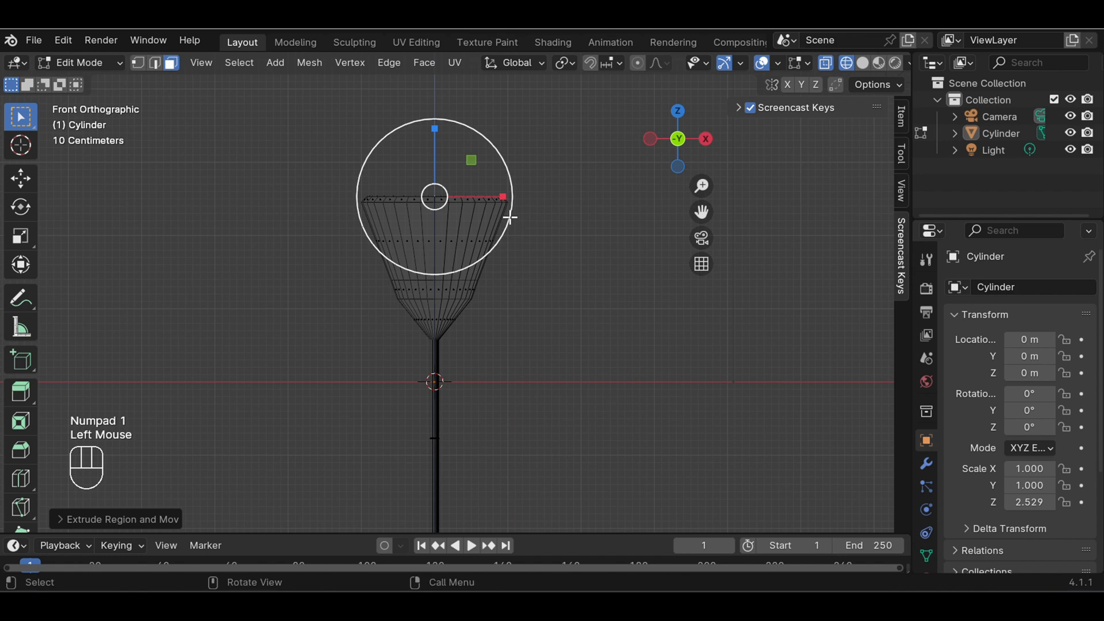
{"action": "scroll", "coordinate": [510, 217], "scroll_direction": "up", "scroll_amount": 3}
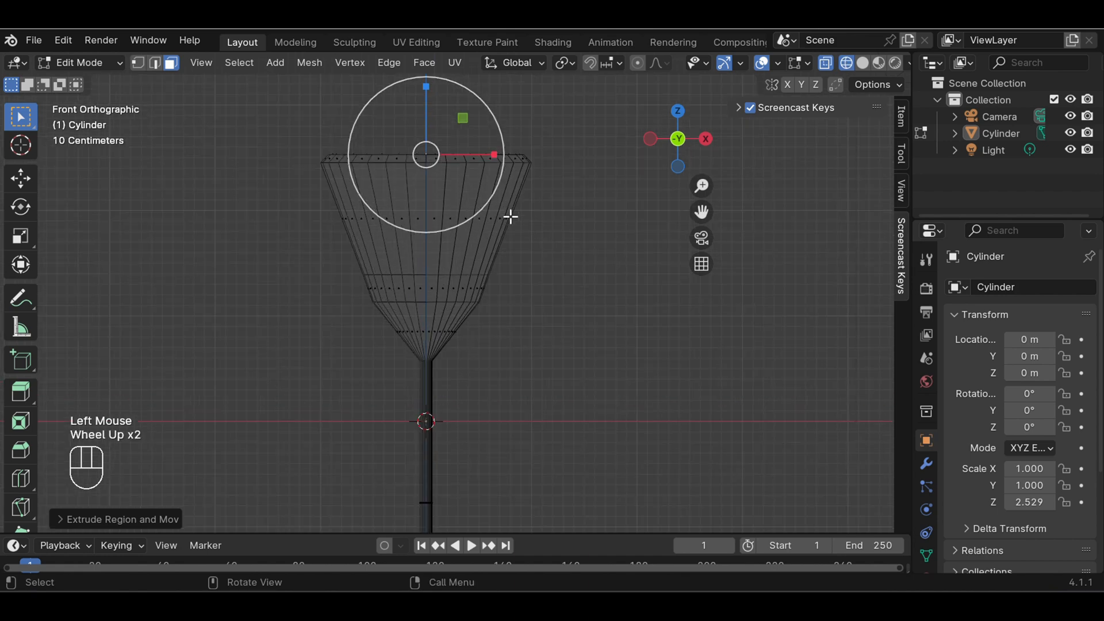
{"action": "left_click", "coordinate": [742, 63]}
{"action": "left_click", "coordinate": [680, 260]}
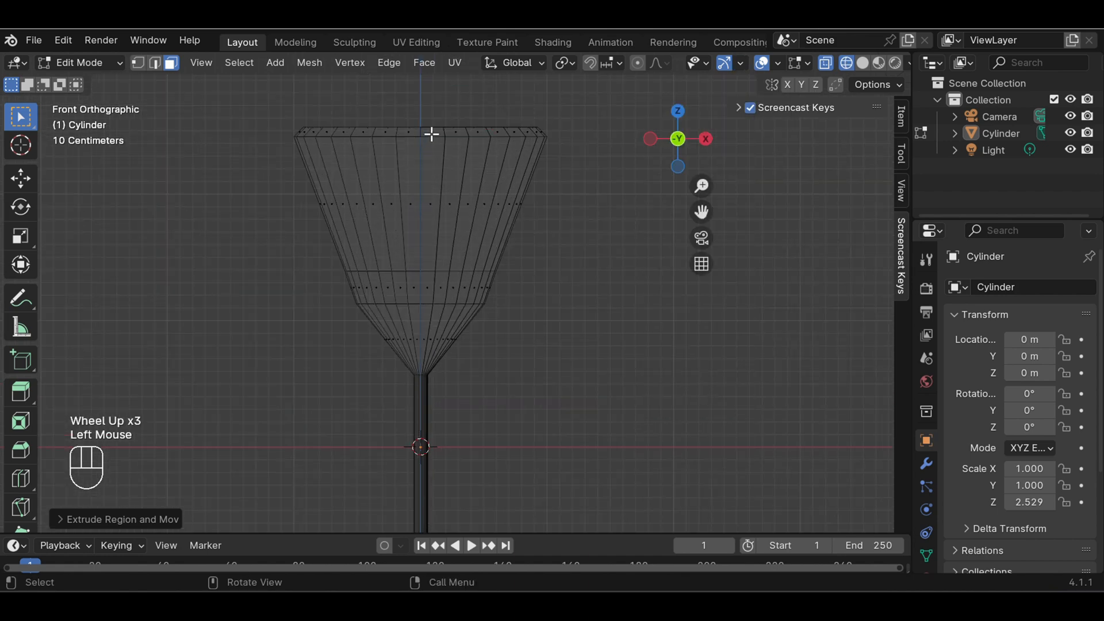
Extrude the inner top face about 0.13 m down into the bowl and scale it outward by a factor of about 1.08
{"action": "scroll", "coordinate": [432, 134], "scroll_direction": "up", "scroll_amount": 1}
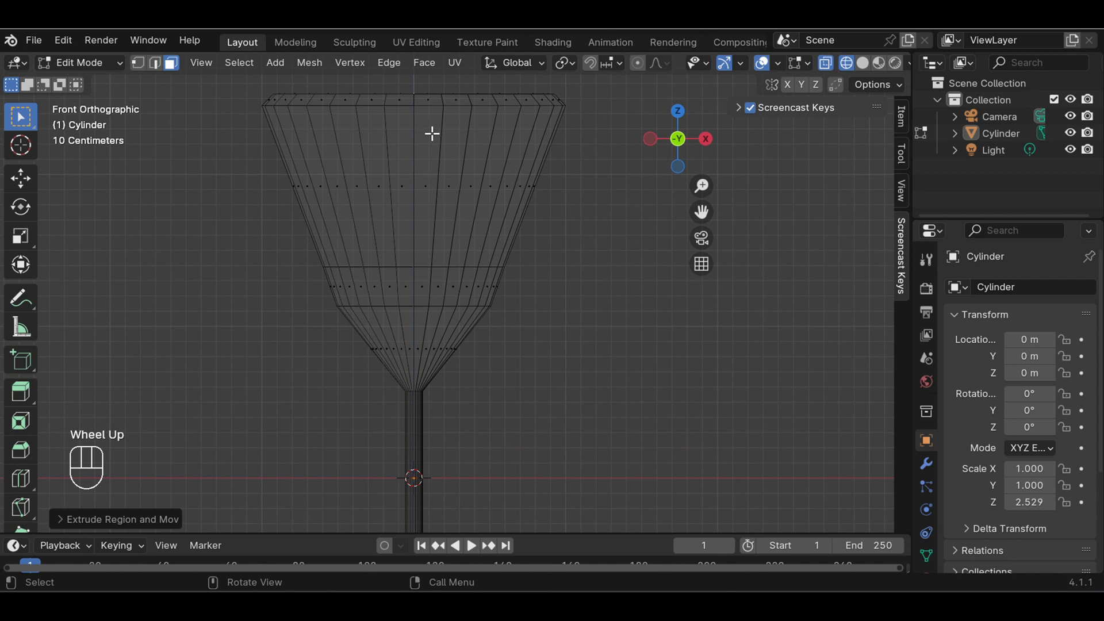
{"action": "key", "text": "e"}
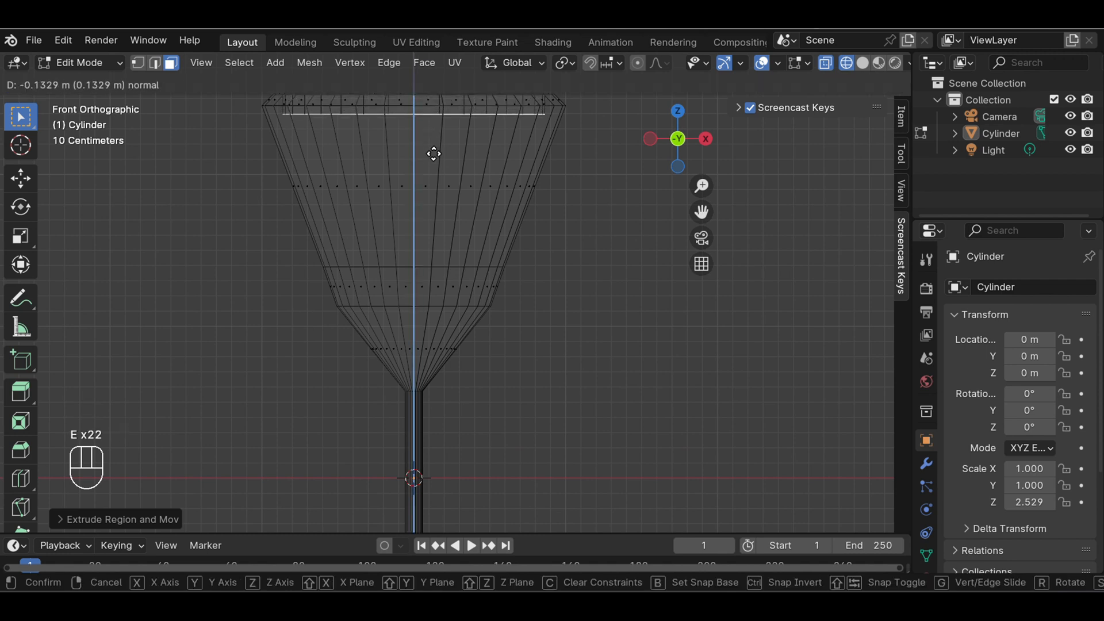
{"action": "left_click", "coordinate": [434, 154]}
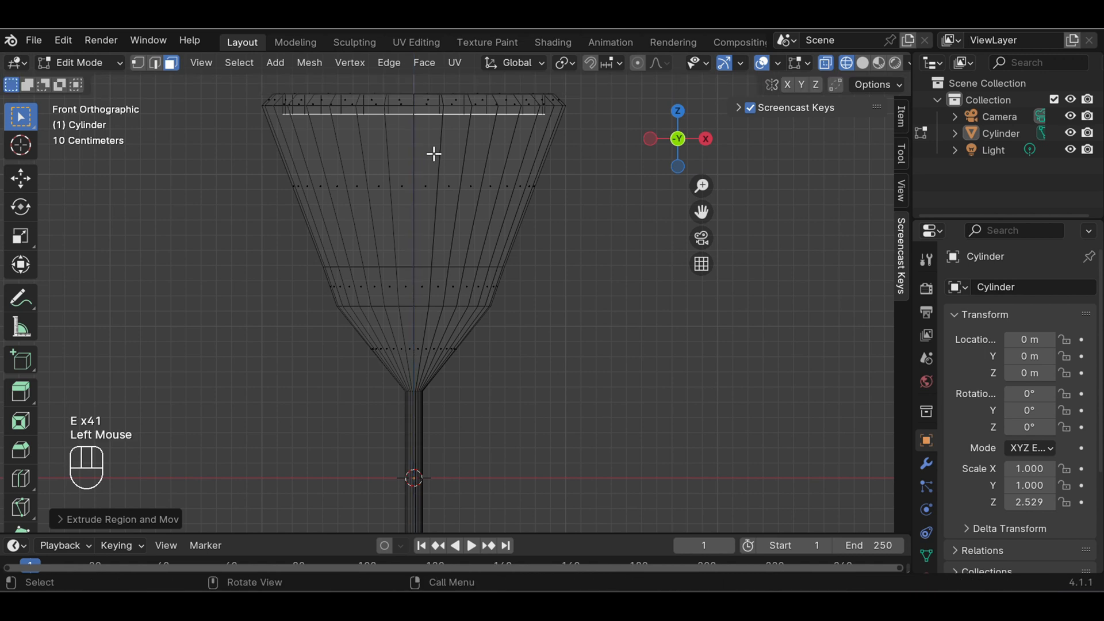
{"action": "key", "text": "s"}
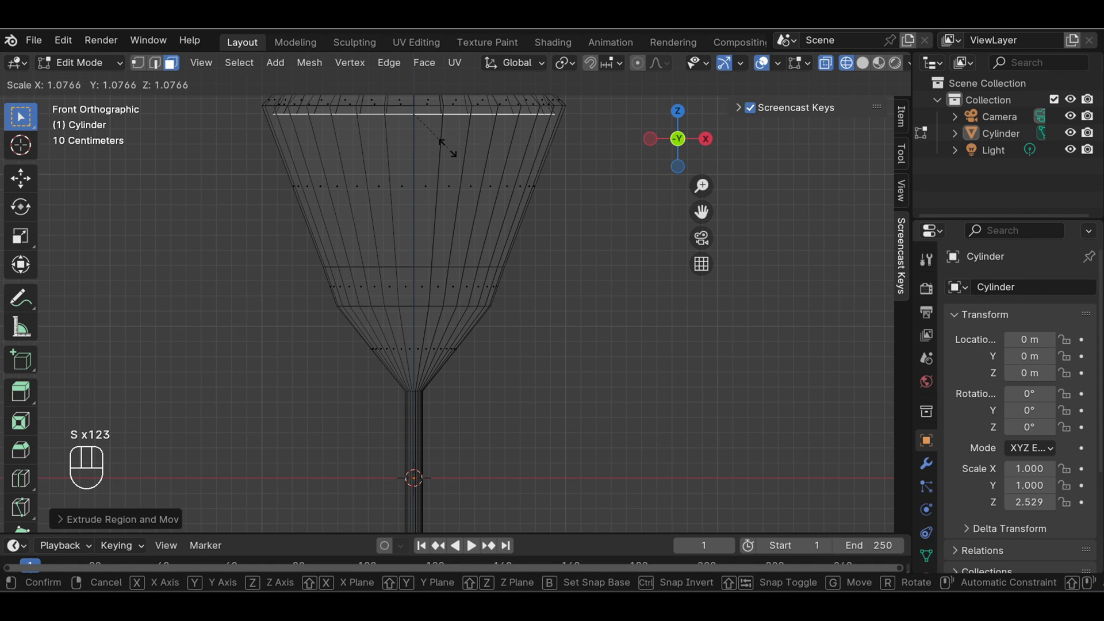
{"action": "left_click", "coordinate": [448, 148]}
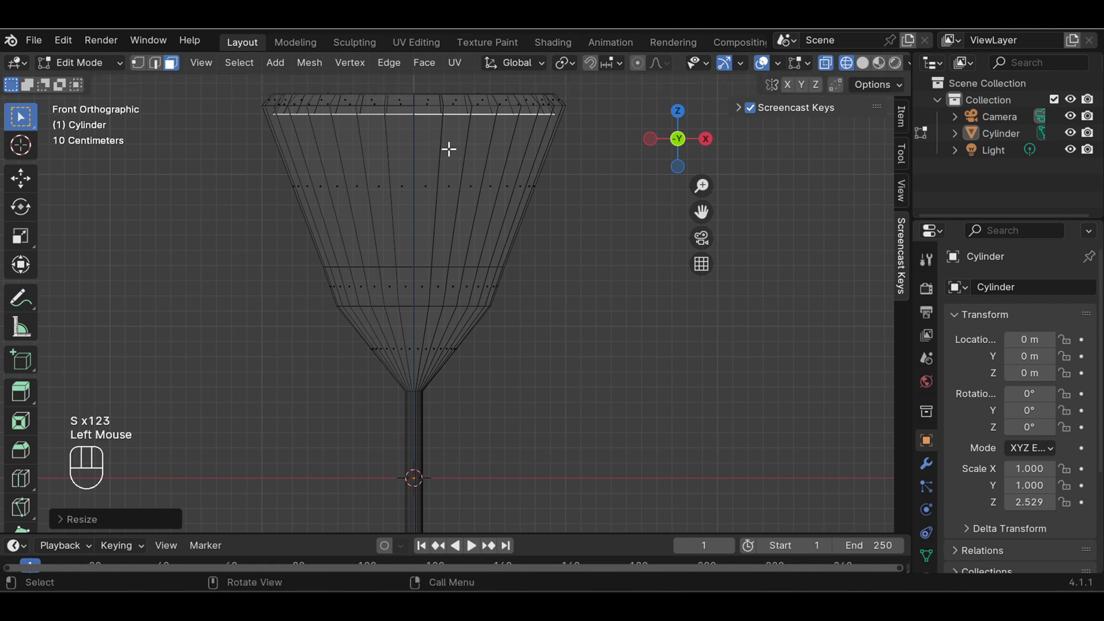
Extrude the bowl's inner face about 0.47 m further down and scale it in by a factor of about 0.8
{"action": "key", "text": "e"}
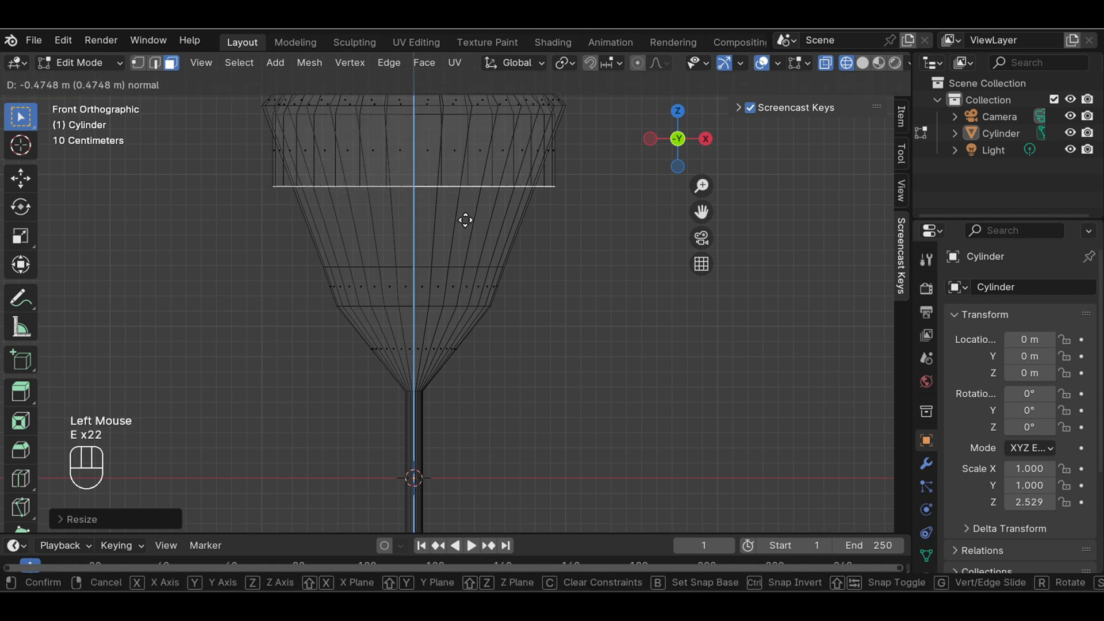
{"action": "left_click", "coordinate": [465, 217]}
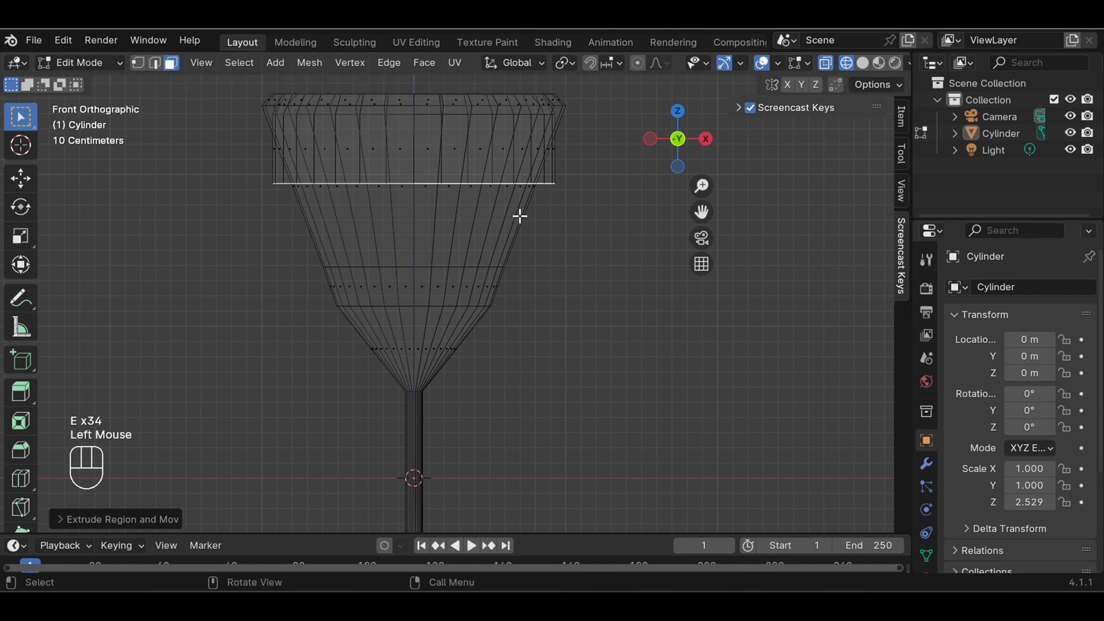
{"action": "key", "text": "s"}
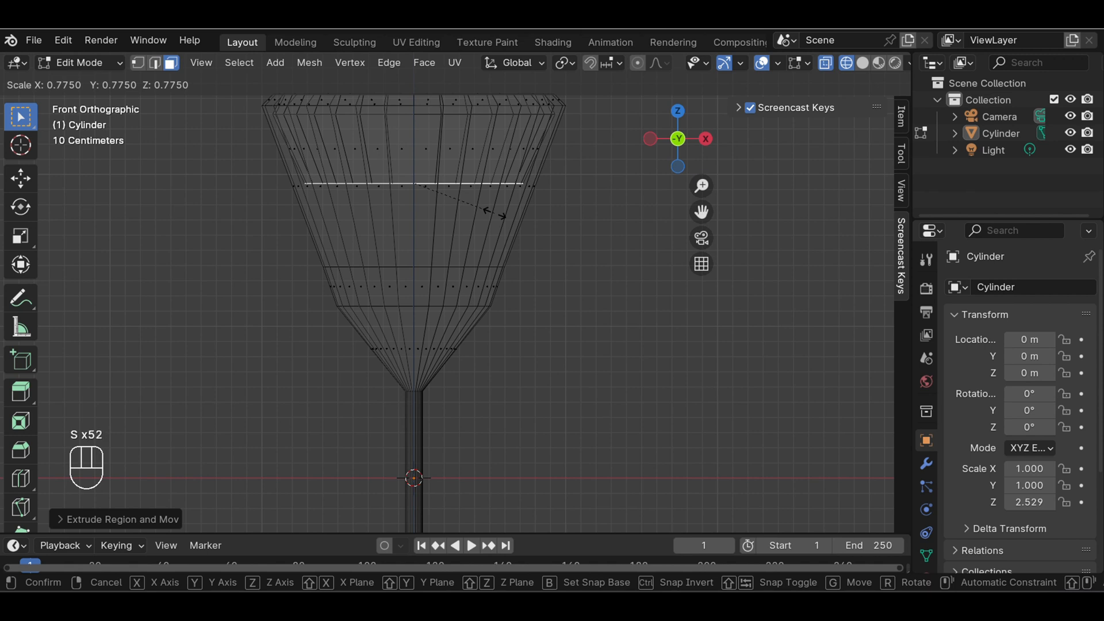
{"action": "left_click", "coordinate": [497, 213]}
Extrude the inner face about 0.77 m down towards the bowl's lower ring and scale it to about 0.62
{"action": "key", "text": "e"}
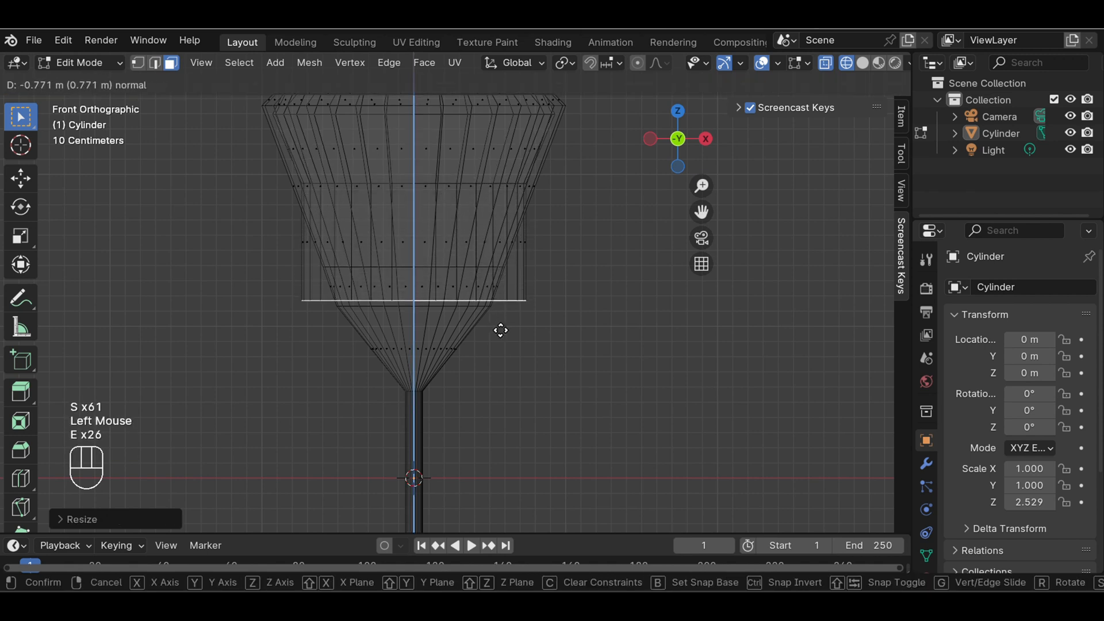
{"action": "left_click", "coordinate": [502, 331]}
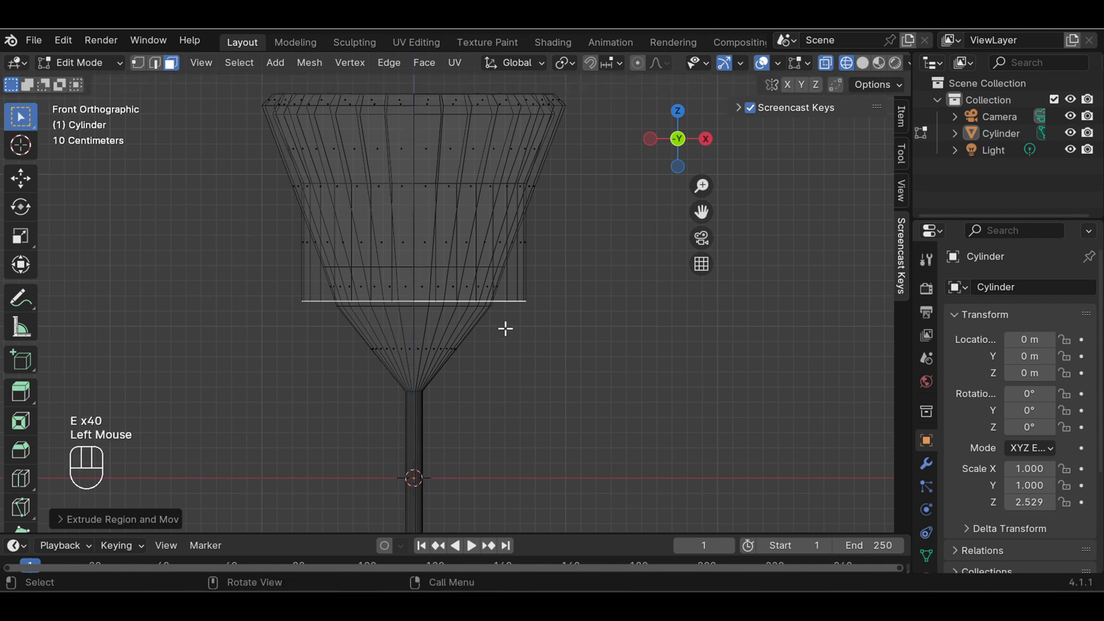
{"action": "key", "text": "s"}
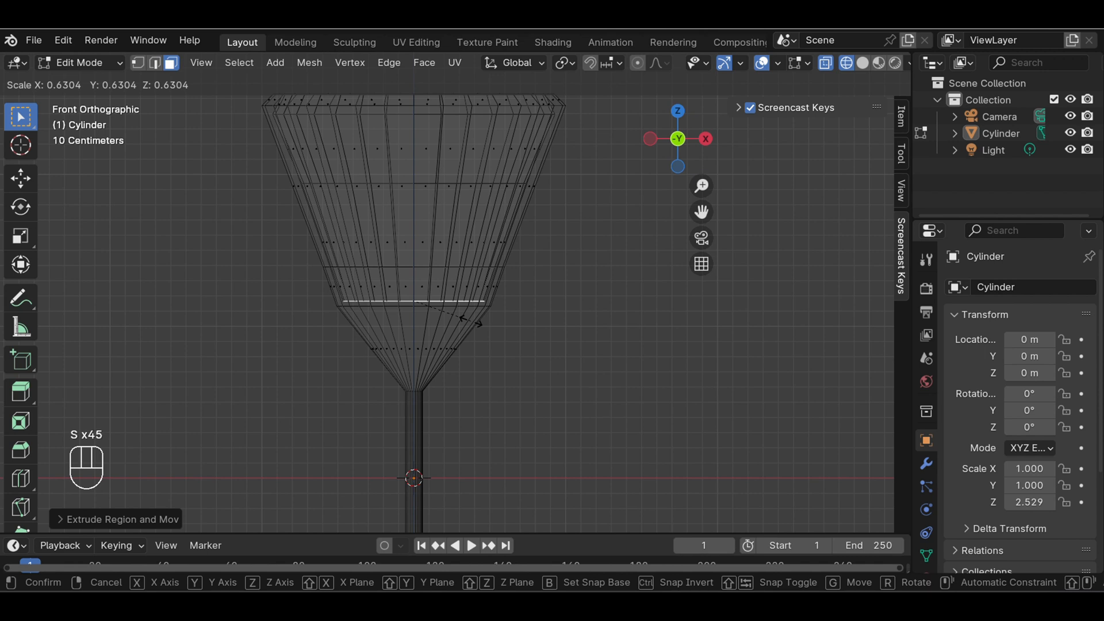
{"action": "left_click", "coordinate": [470, 321]}
Extrude the inner face about 0.52 m down to just above the stem, scale it to about 0.19 and clear the selection
{"action": "key", "text": "e"}
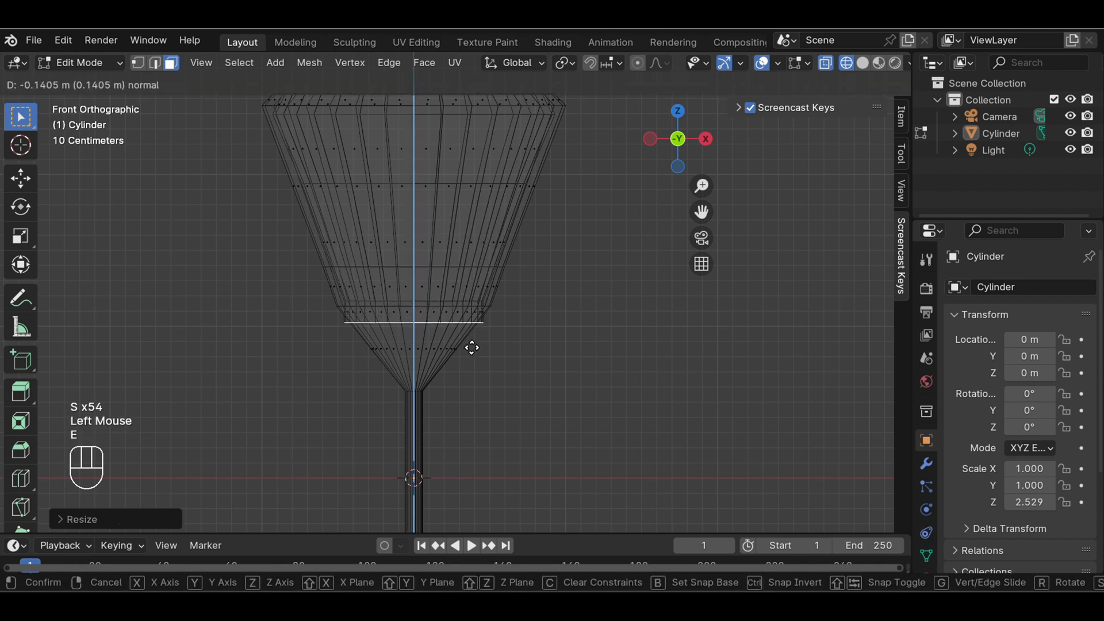
{"action": "left_click", "coordinate": [478, 399]}
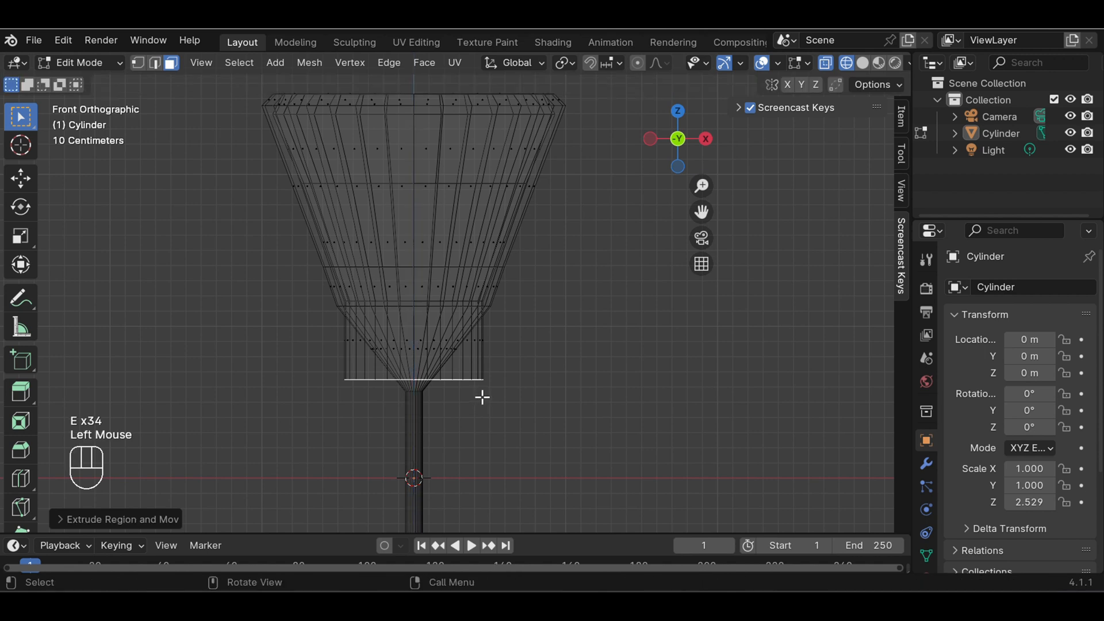
{"action": "key", "text": "s"}
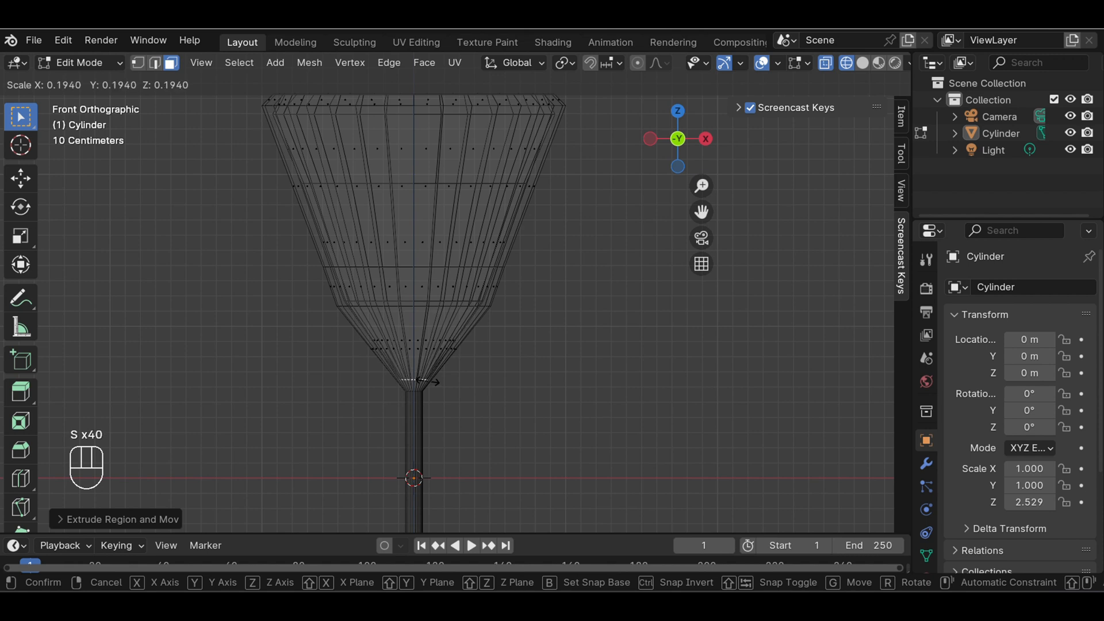
{"action": "left_click", "coordinate": [426, 381]}
{"action": "left_click", "coordinate": [345, 298]}
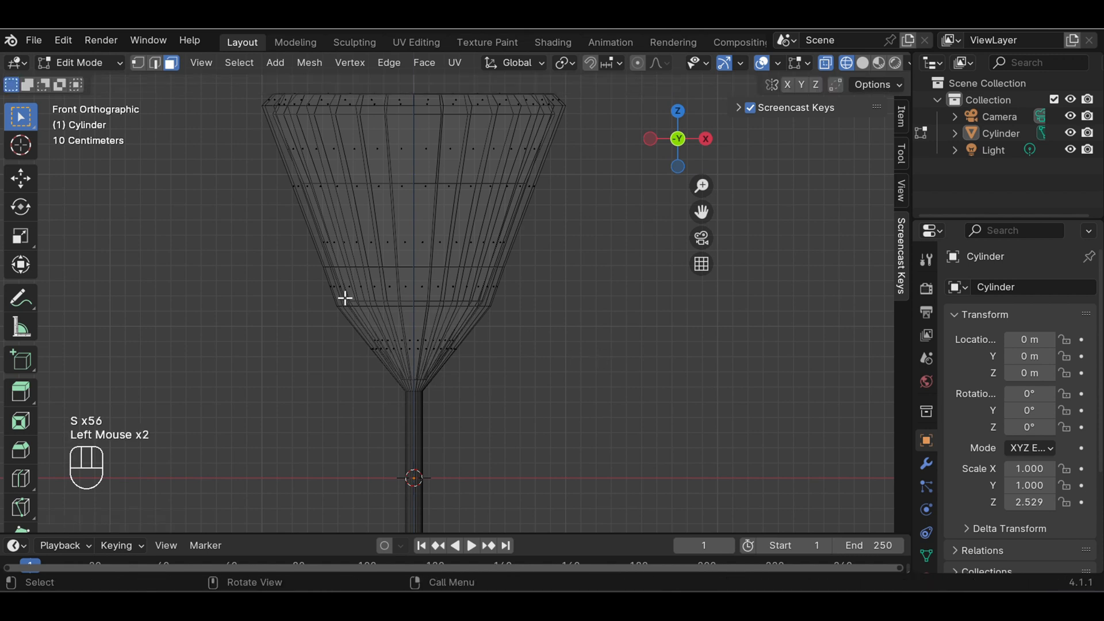
Select the narrow band of outer faces around the lower bowl, scale it to about 0.87 and clear the selection
{"action": "left_click_drag", "start_coordinate": [301, 277], "coordinate": [541, 316]}
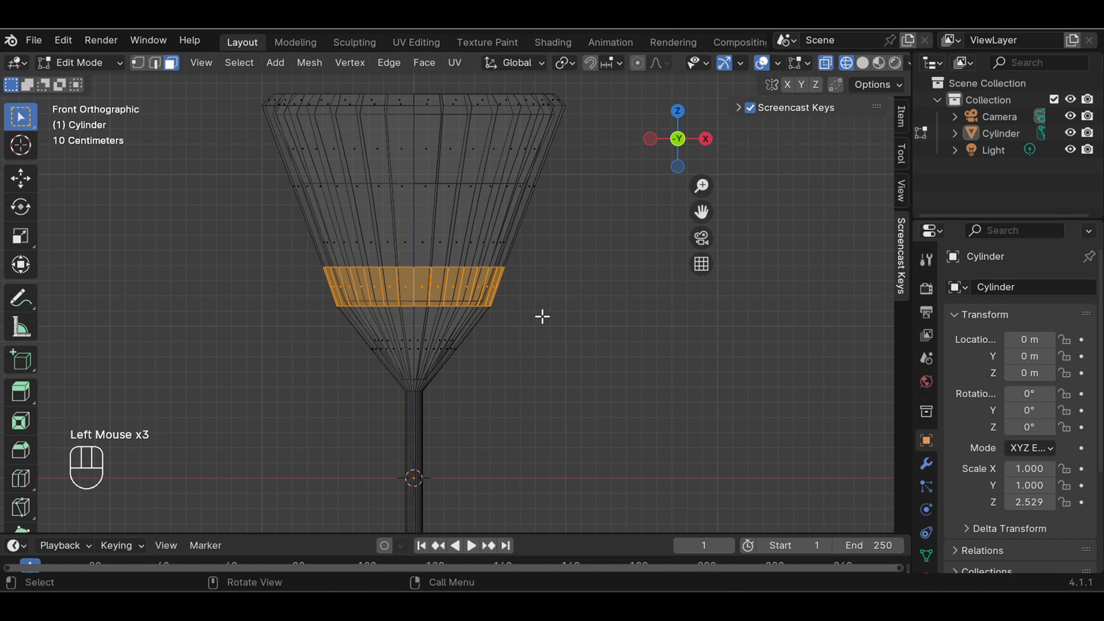
{"action": "key", "text": "s"}
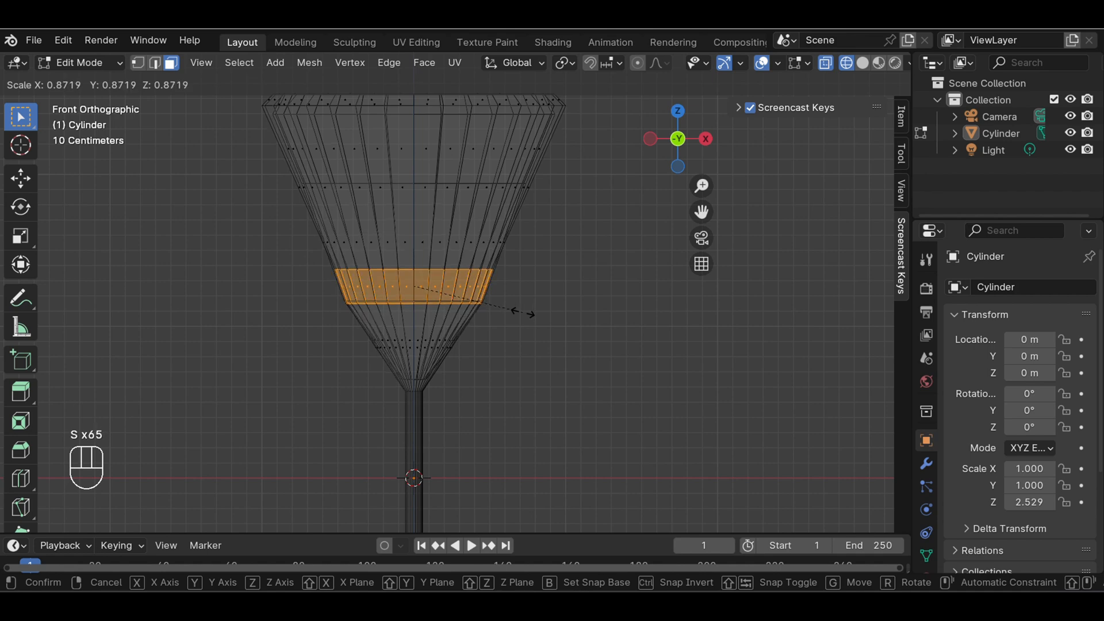
{"action": "left_click", "coordinate": [537, 318]}
{"action": "left_click", "coordinate": [537, 318]}
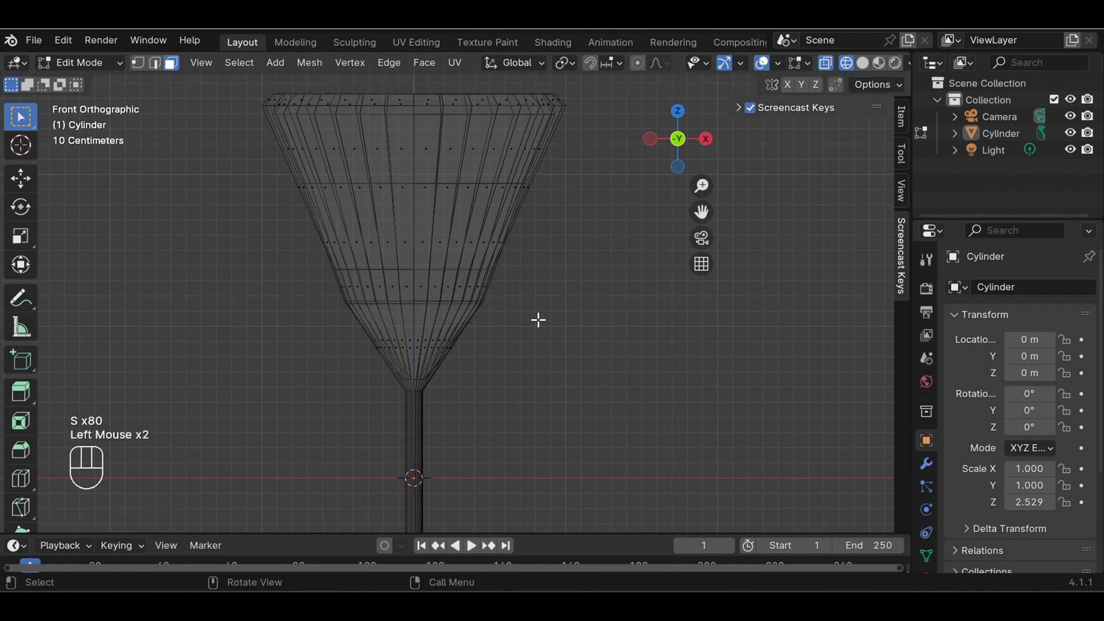
Switch the viewport to solid shading and examine the hollowed glass in perspective from slightly above
{"action": "scroll", "coordinate": [538, 319], "scroll_direction": "down", "scroll_amount": 4}
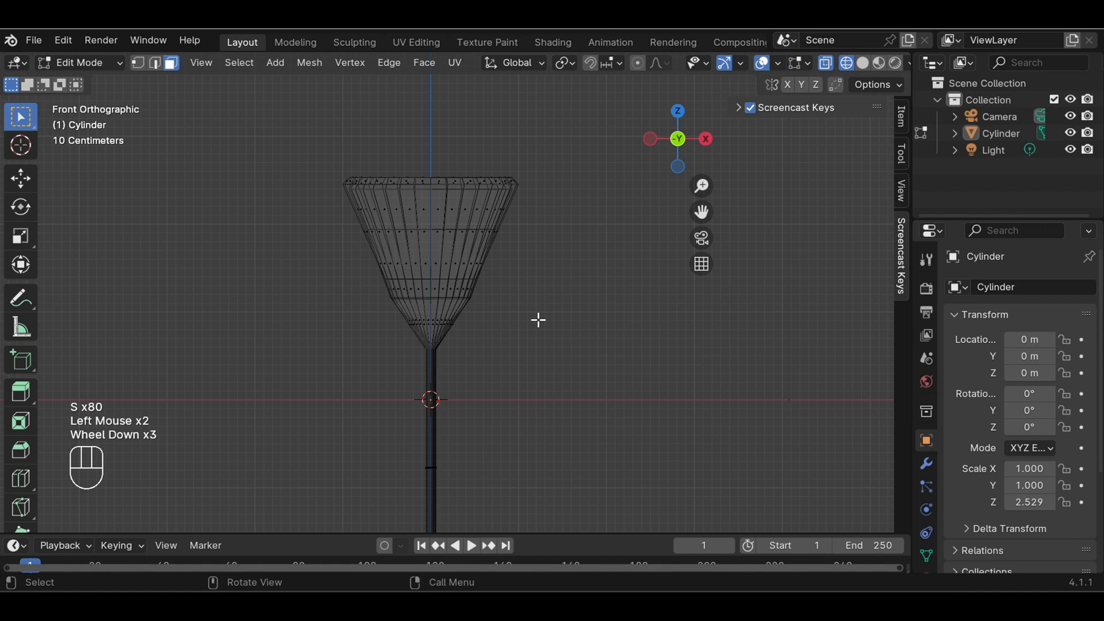
{"action": "left_click", "coordinate": [869, 65]}
{"action": "mouse_move", "coordinate": [572, 226]}
{"action": "middle_mouse_down"}
{"action": "mouse_move", "coordinate": [547, 374]}
{"action": "mouse_move", "coordinate": [525, 416]}
{"action": "mouse_move", "coordinate": [436, 332]}
{"action": "mouse_move", "coordinate": [424, 264]}
{"action": "mouse_move", "coordinate": [451, 299]}
{"action": "mouse_move", "coordinate": [572, 298]}
{"action": "middle_mouse_up"}
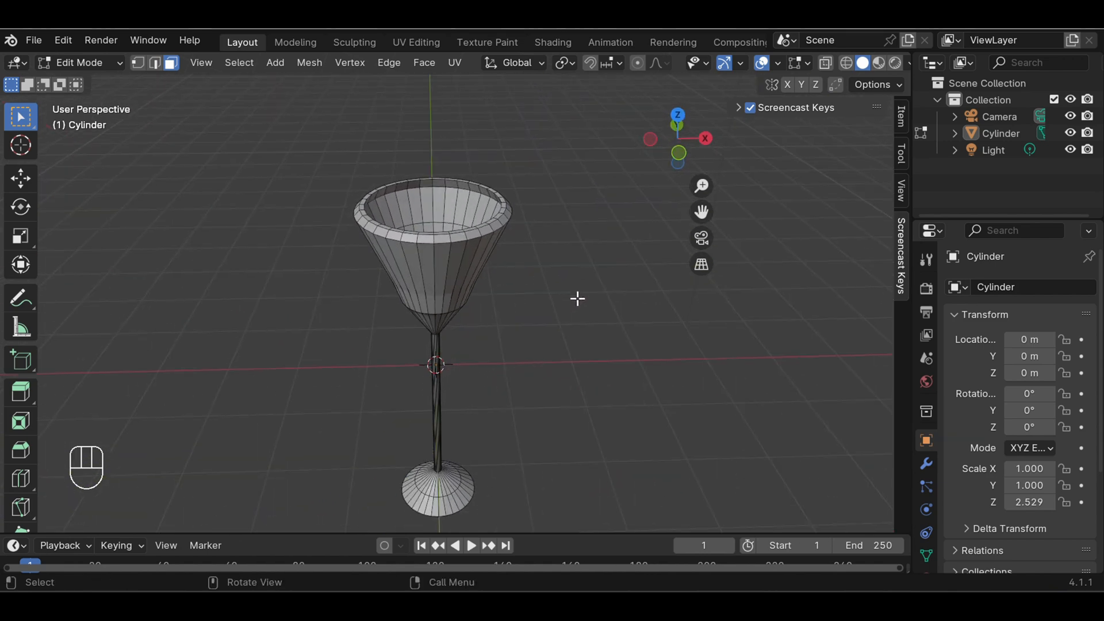
{"action": "scroll", "coordinate": [575, 310], "scroll_direction": "down", "scroll_amount": 3}
{"action": "middle_click_drag", "start_coordinate": [566, 348], "coordinate": [544, 348]}
{"action": "scroll", "coordinate": [587, 362], "scroll_direction": "up", "scroll_amount": 2}
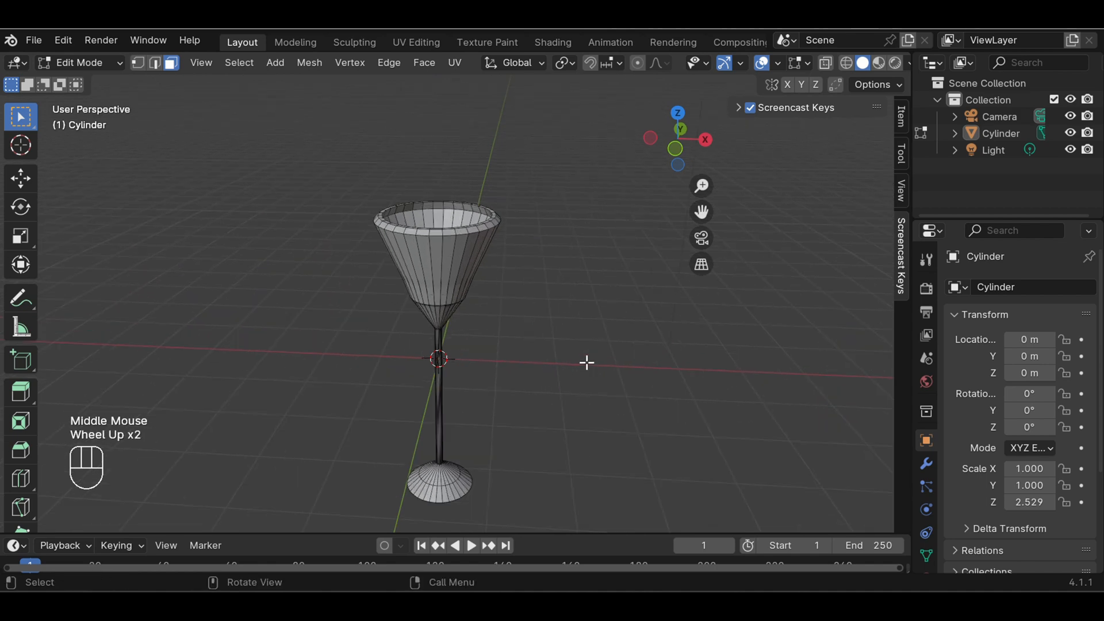
Add a Subdivision Surface modifier to the glass with viewport and render levels both set to 3
{"action": "left_click", "coordinate": [926, 463]}
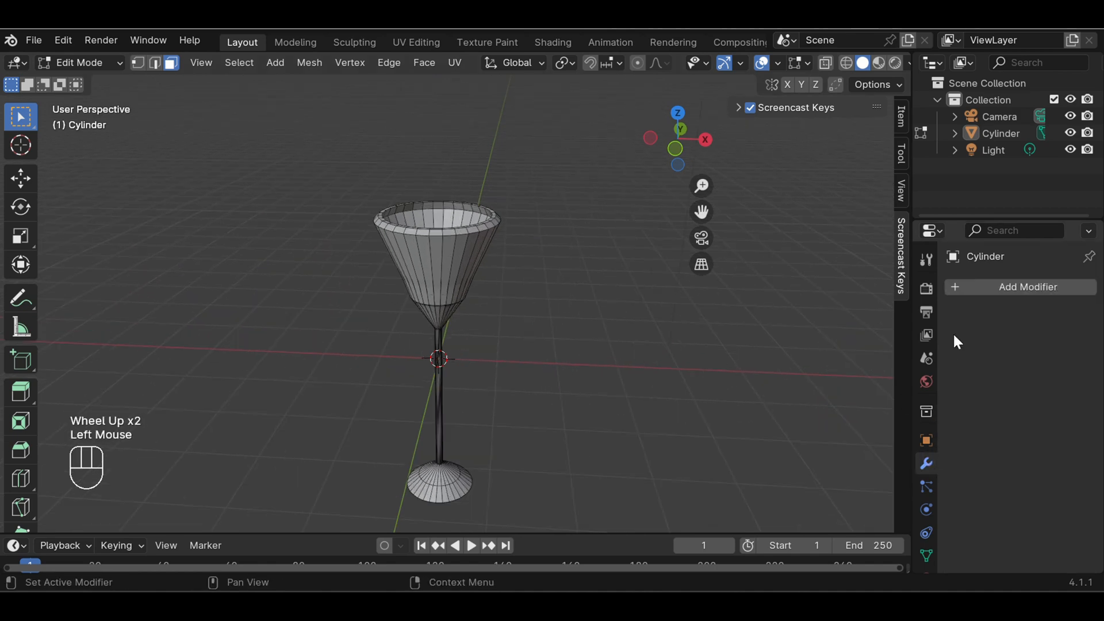
{"action": "left_click", "coordinate": [1000, 288]}
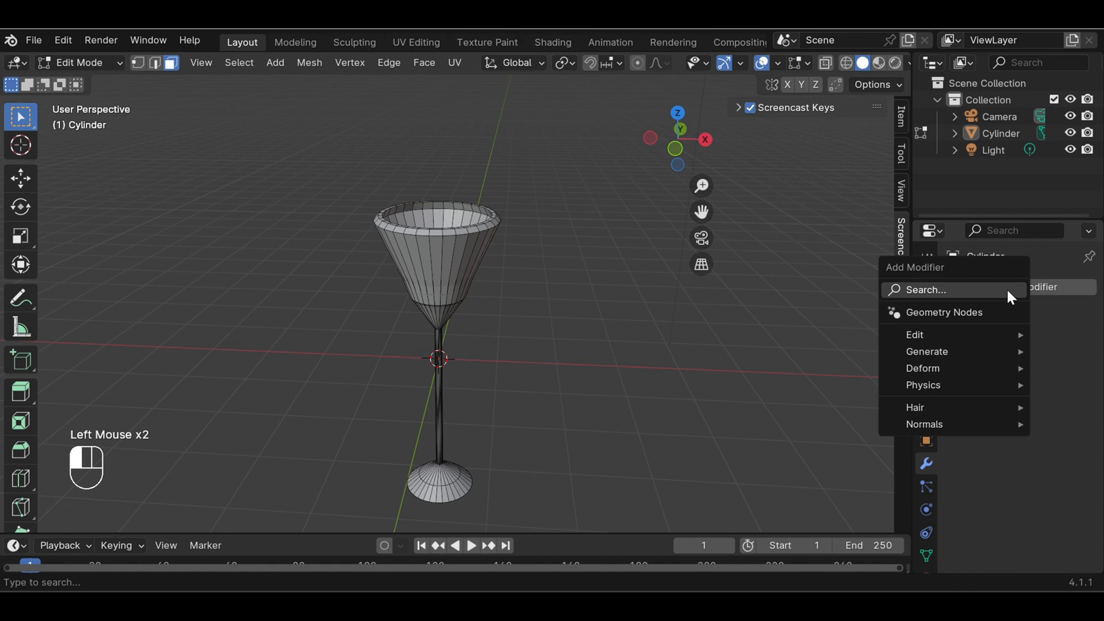
{"action": "mouse_move", "coordinate": [949, 358]}
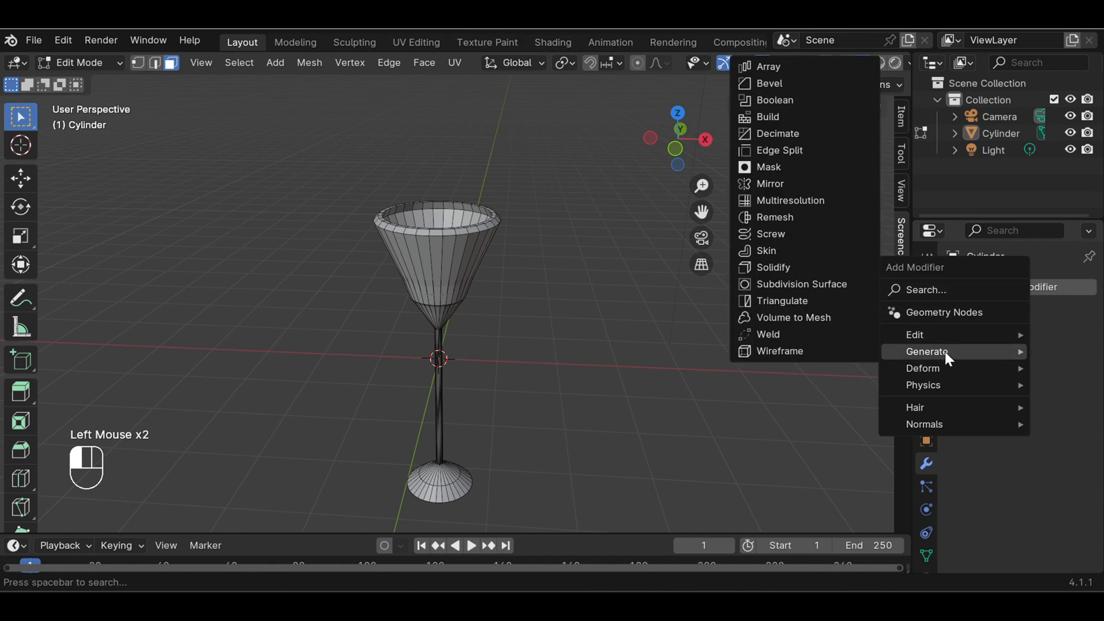
{"action": "left_click", "coordinate": [801, 294]}
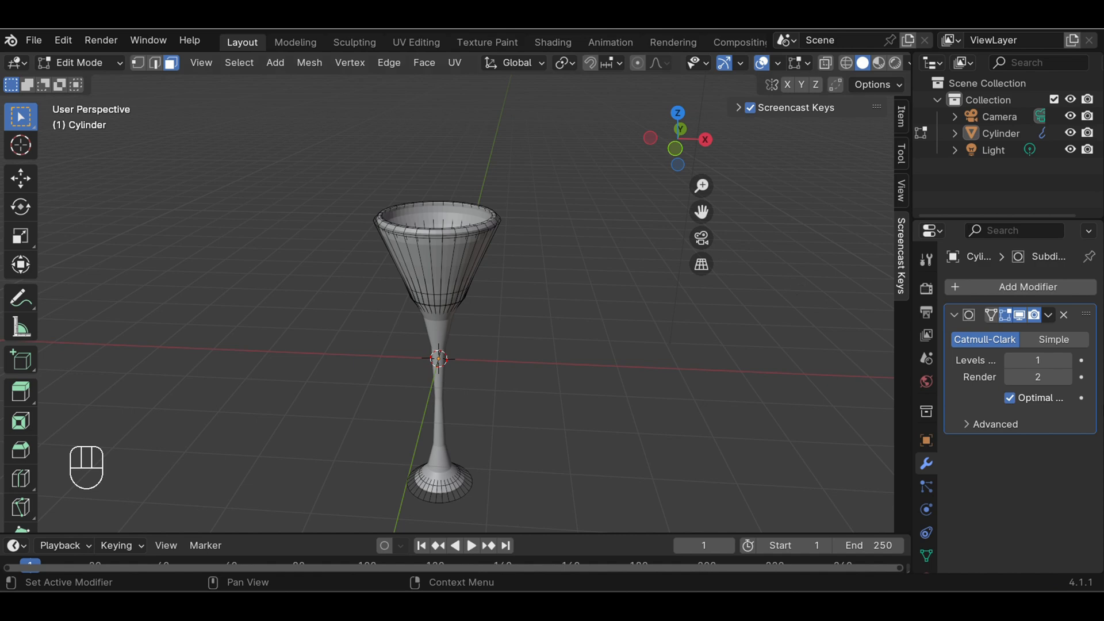
{"action": "left_click", "coordinate": [1068, 360]}
{"action": "left_click", "coordinate": [1068, 360]}
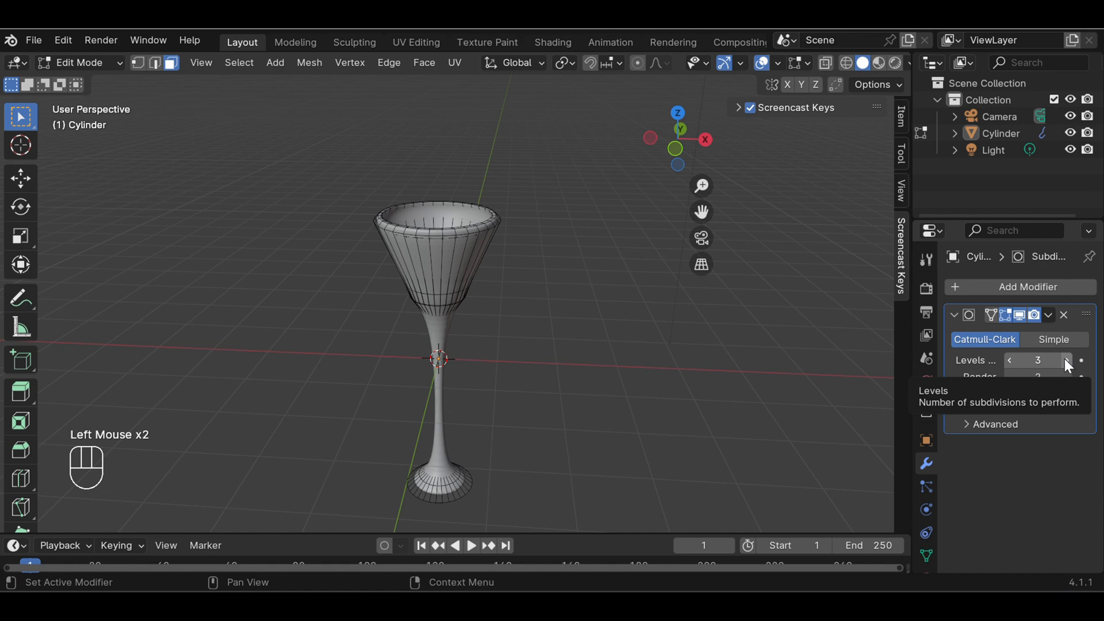
{"action": "left_click", "coordinate": [1065, 380]}
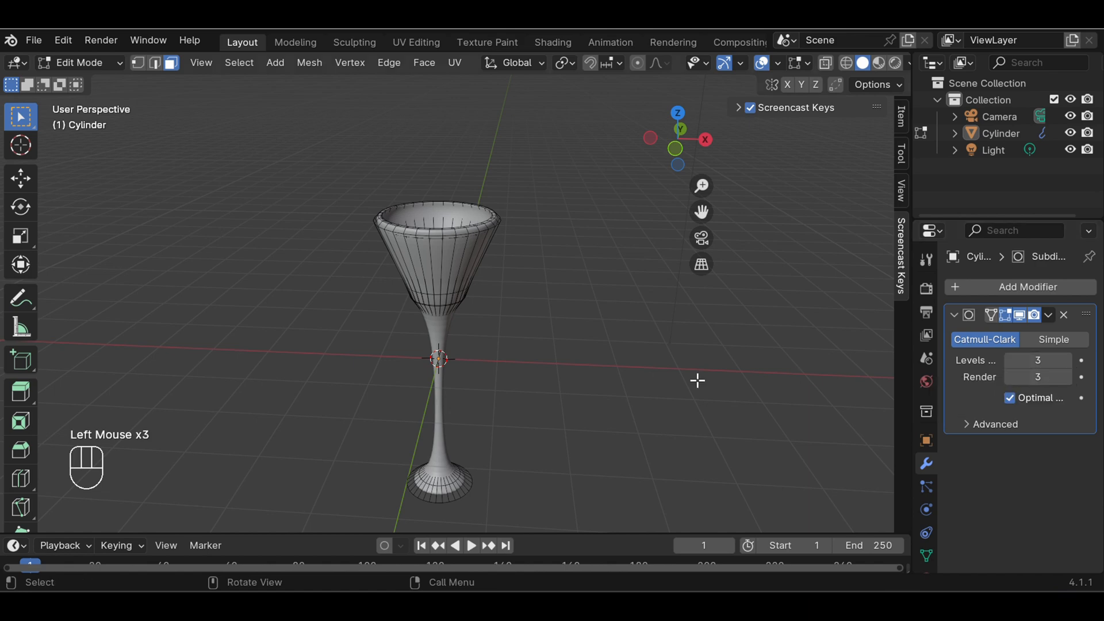
Return to Object Mode, deselect the glass and examine its smoothed shape from several angles
{"action": "left_click", "coordinate": [119, 57]}
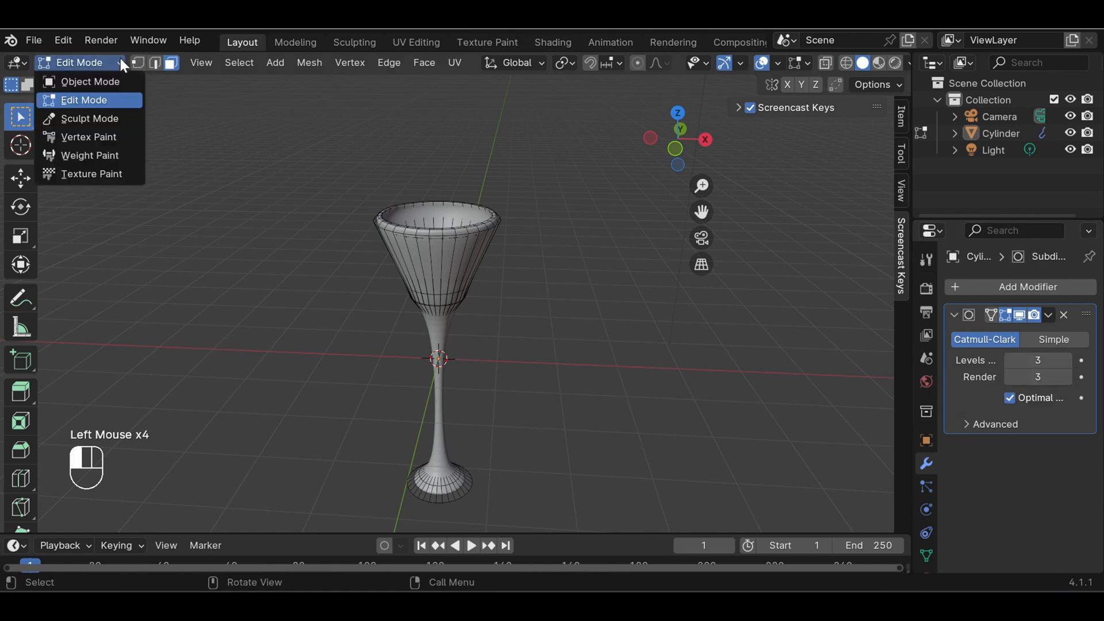
{"action": "left_click", "coordinate": [114, 83]}
{"action": "left_click", "coordinate": [526, 259]}
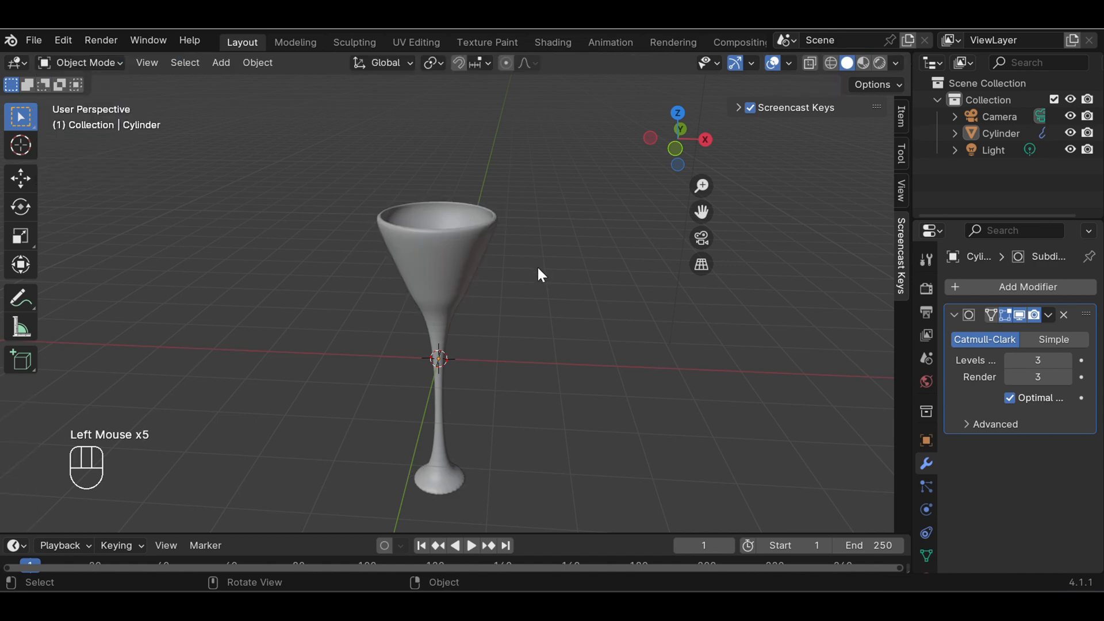
{"action": "scroll", "coordinate": [539, 353], "scroll_direction": "down", "scroll_amount": 2}
{"action": "scroll", "coordinate": [538, 353], "scroll_direction": "up", "scroll_amount": 3}
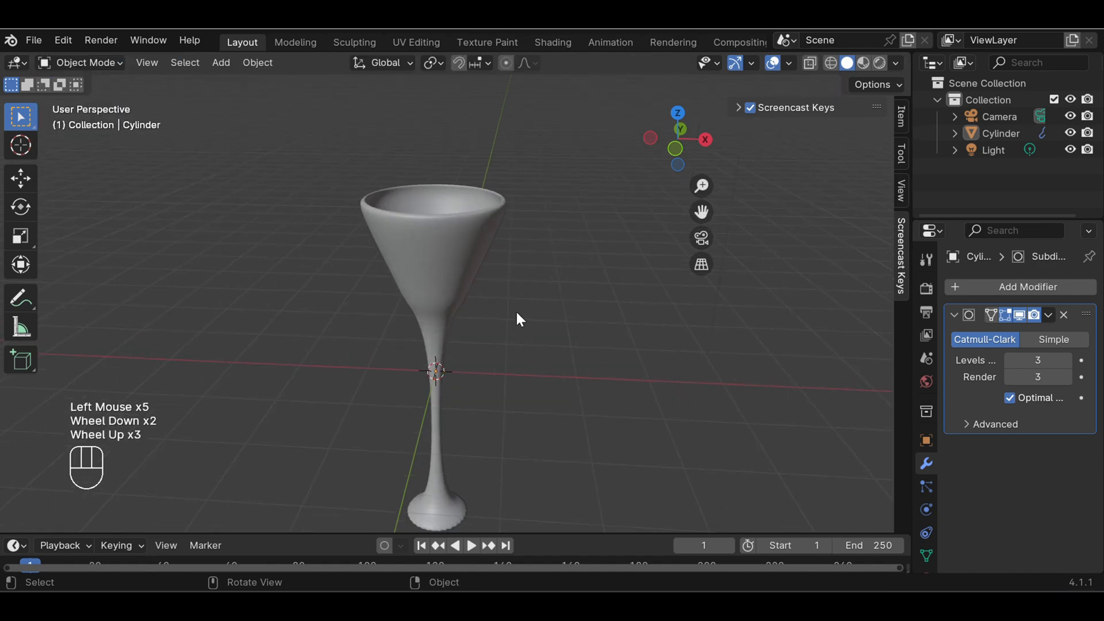
{"action": "middle_click_drag", "start_coordinate": [516, 318], "coordinate": [451, 291]}
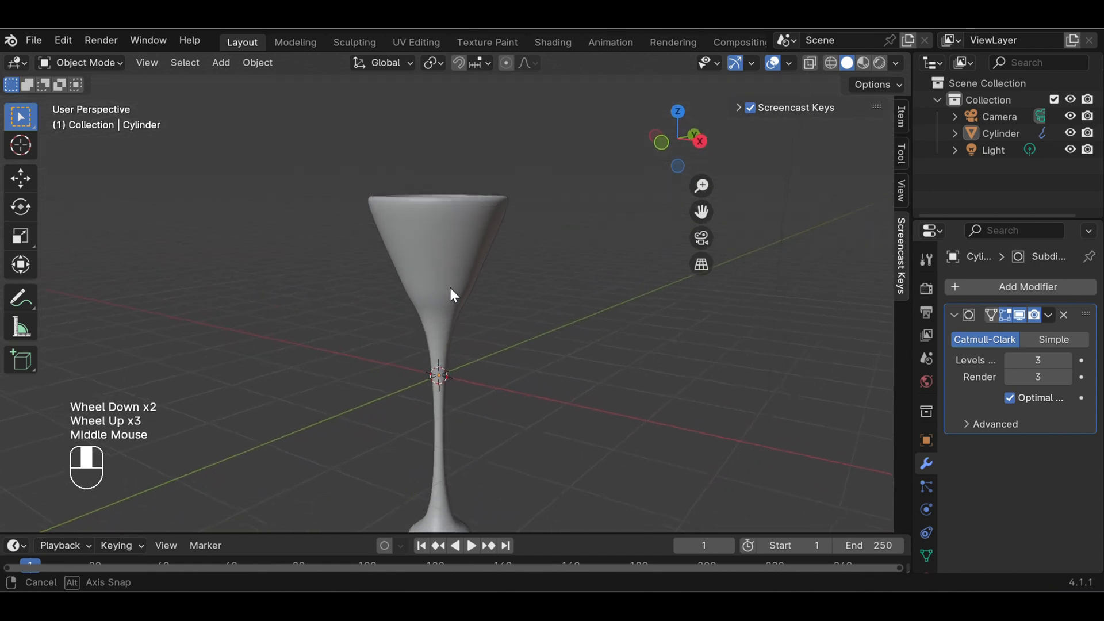
{"action": "scroll", "coordinate": [475, 315], "scroll_direction": "down", "scroll_amount": 3}
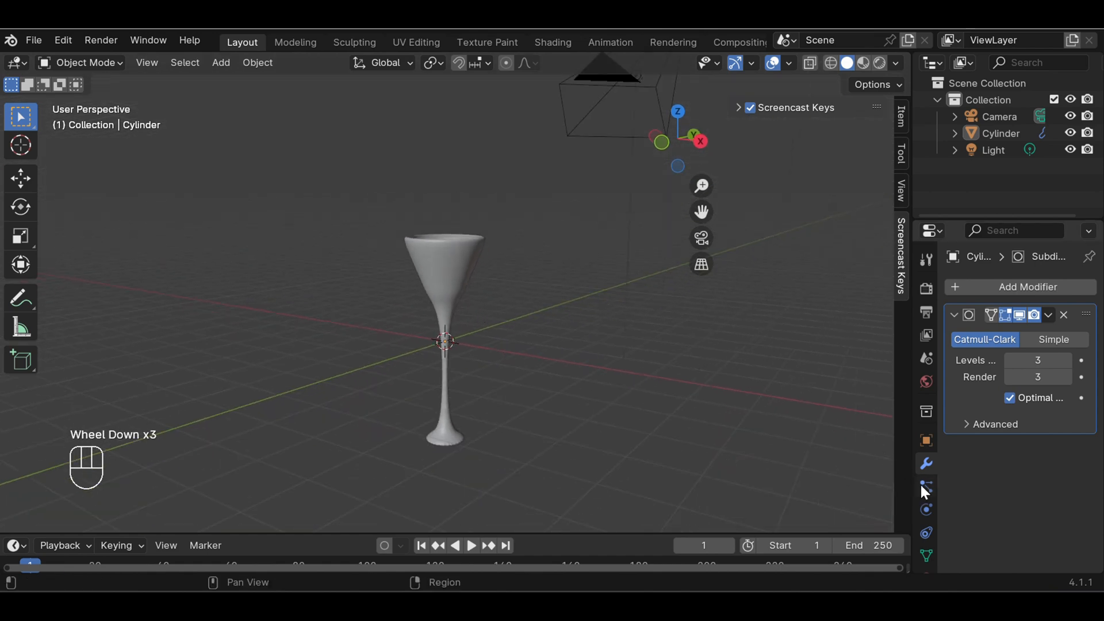
Create a new material on the glass and select the glass object
{"action": "scroll", "coordinate": [926, 532], "scroll_direction": "down", "scroll_amount": 3}
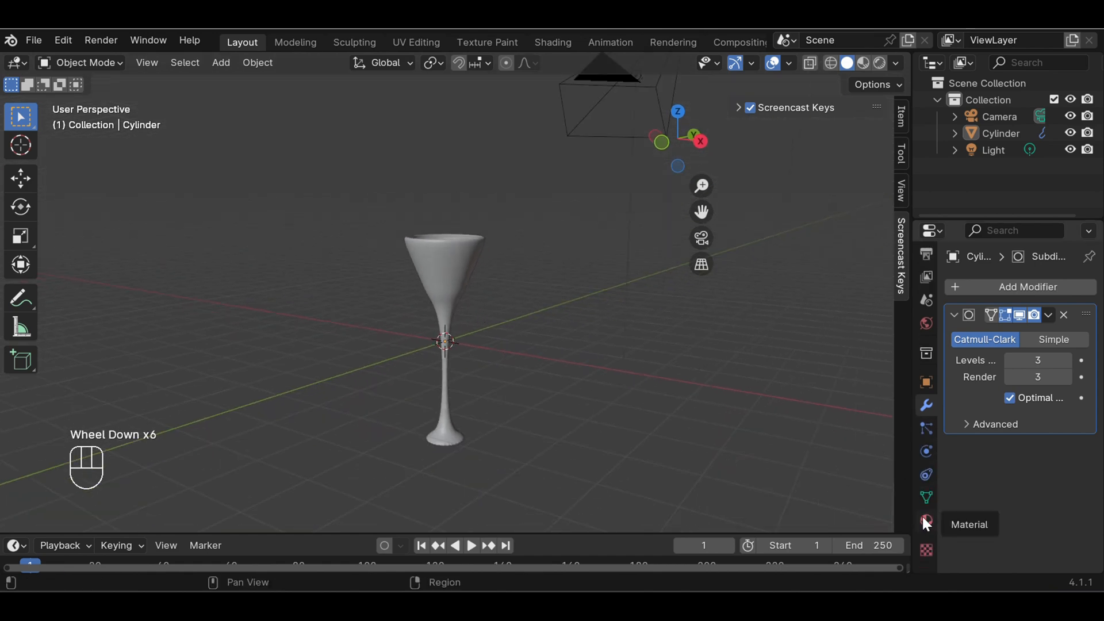
{"action": "left_click", "coordinate": [924, 518]}
{"action": "left_click", "coordinate": [1020, 354]}
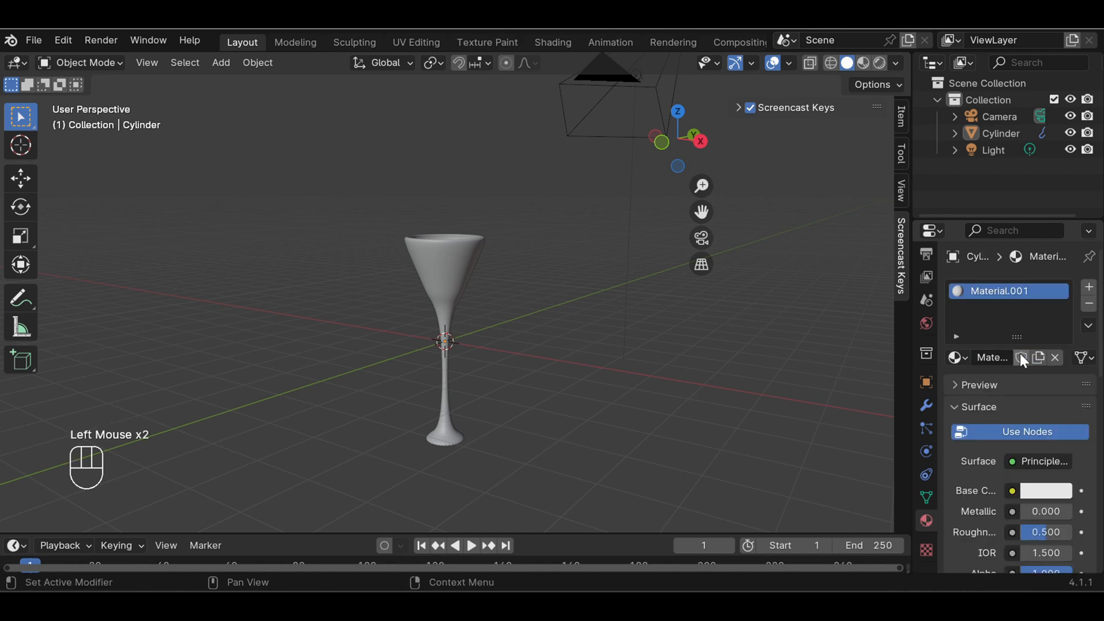
{"action": "left_click", "coordinate": [467, 280]}
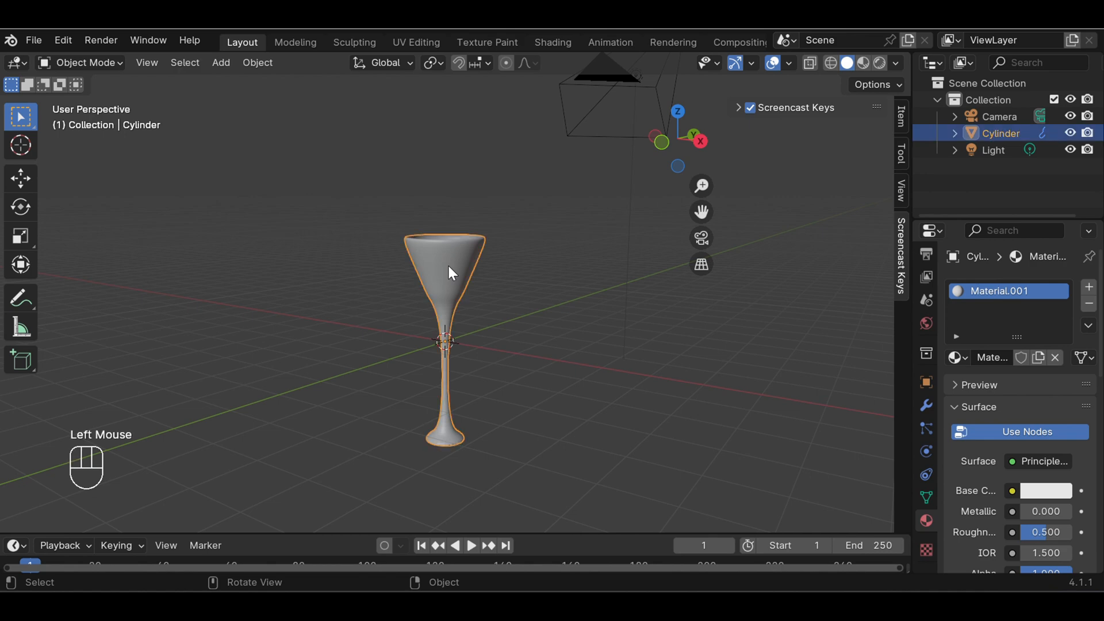
Load the Sample Materials library in the material's Material Library VX section and widen the properties area to read the names
{"action": "scroll", "coordinate": [1021, 460], "scroll_direction": "down", "scroll_amount": 10}
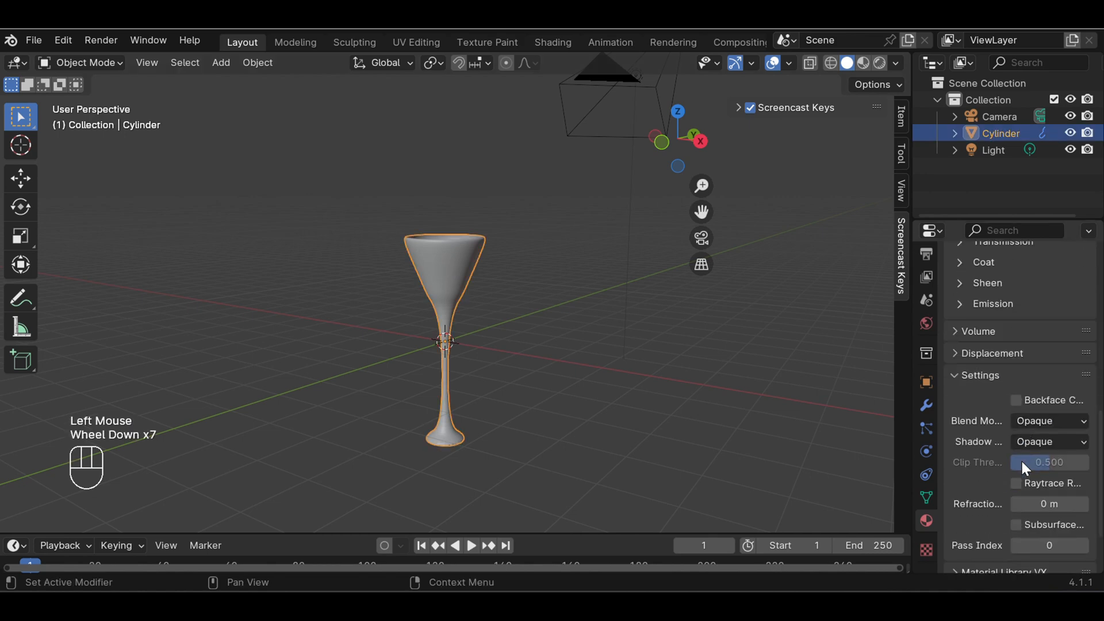
{"action": "left_click", "coordinate": [1000, 496]}
{"action": "scroll", "coordinate": [999, 495], "scroll_direction": "down", "scroll_amount": 2}
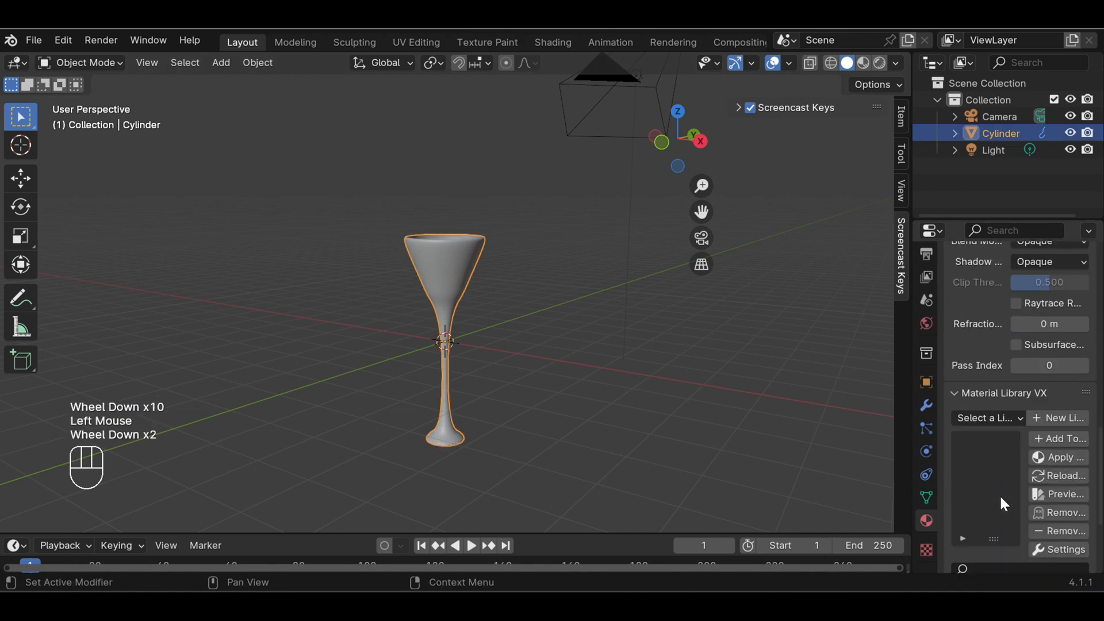
{"action": "left_click", "coordinate": [989, 417]}
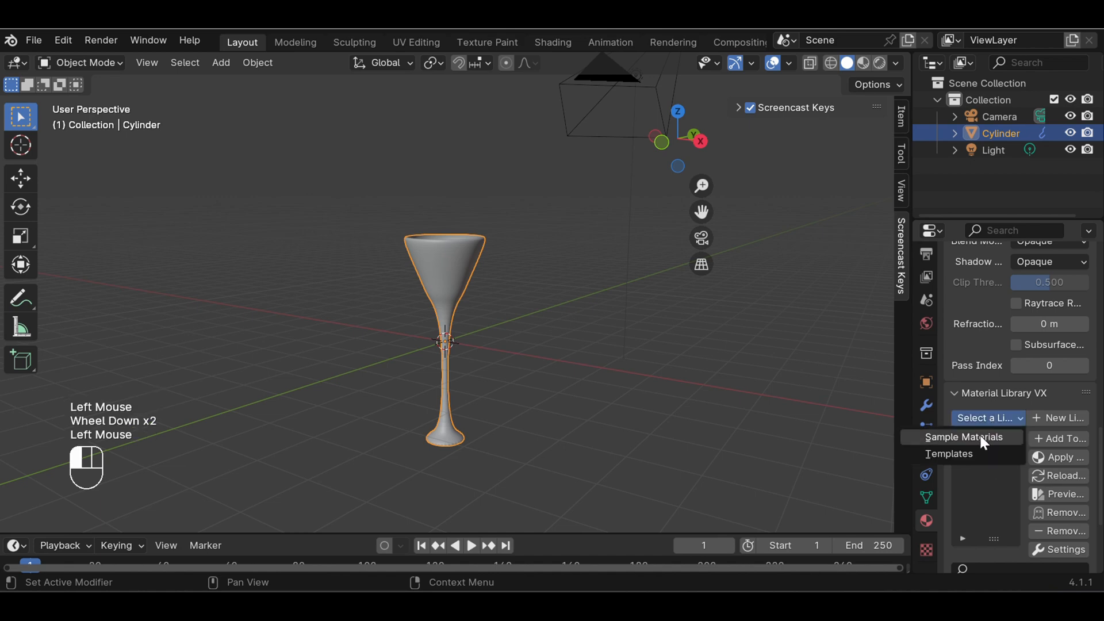
{"action": "left_click", "coordinate": [980, 438]}
{"action": "scroll", "coordinate": [981, 438], "scroll_direction": "down", "scroll_amount": 1}
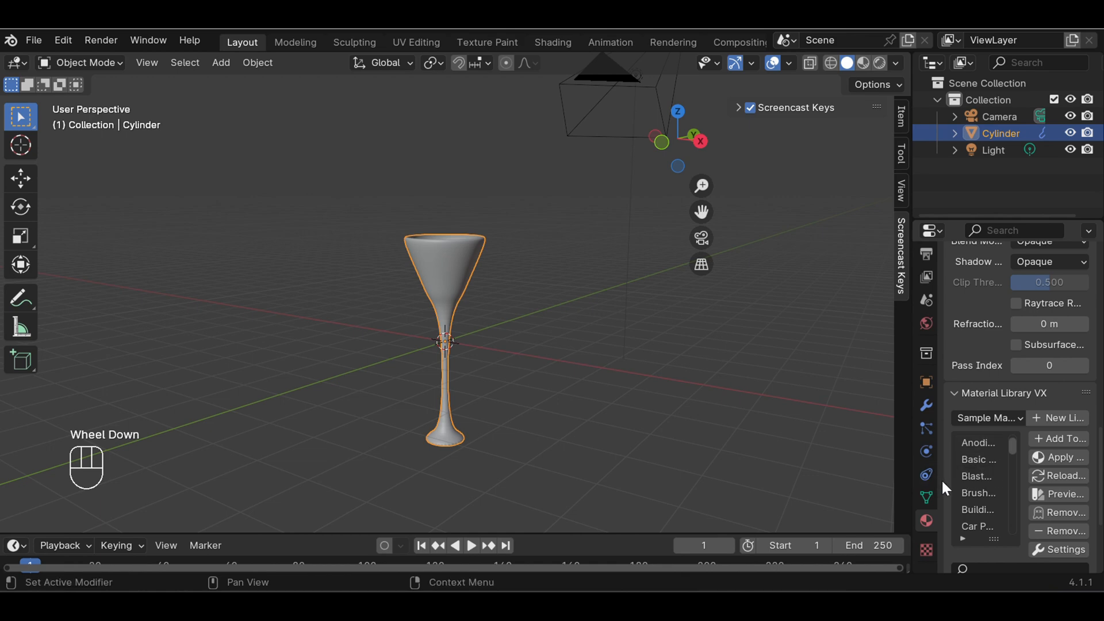
{"action": "left_click_drag", "start_coordinate": [940, 480], "coordinate": [871, 483]}
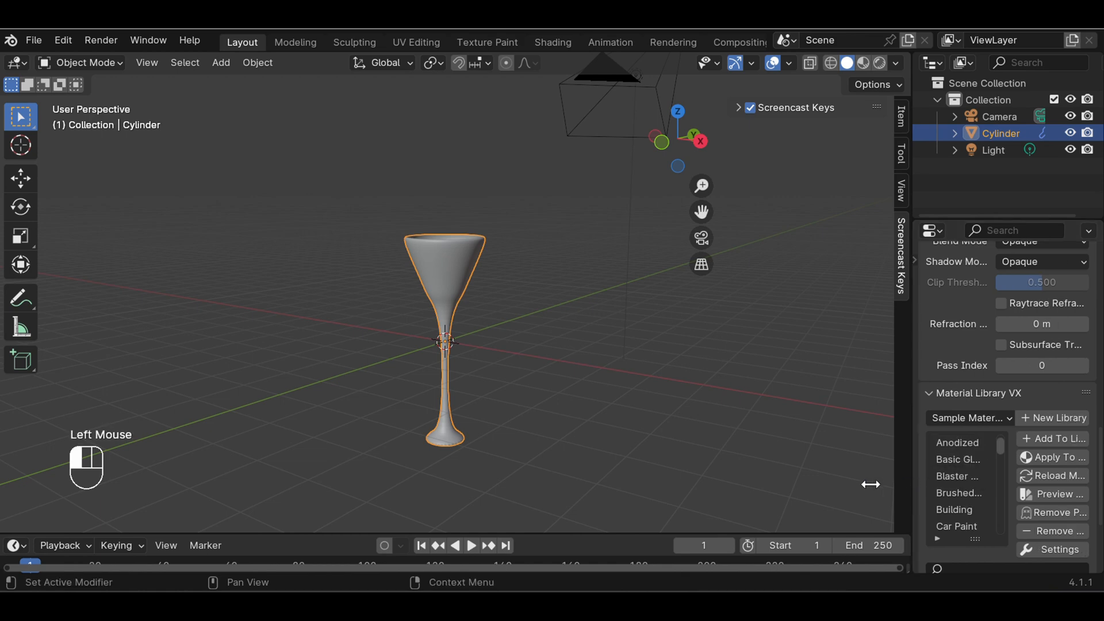
Apply the Basic Glass material from the sample library to the glass and show the viewport in Material Preview shading
{"action": "double_click", "coordinate": [964, 456]}
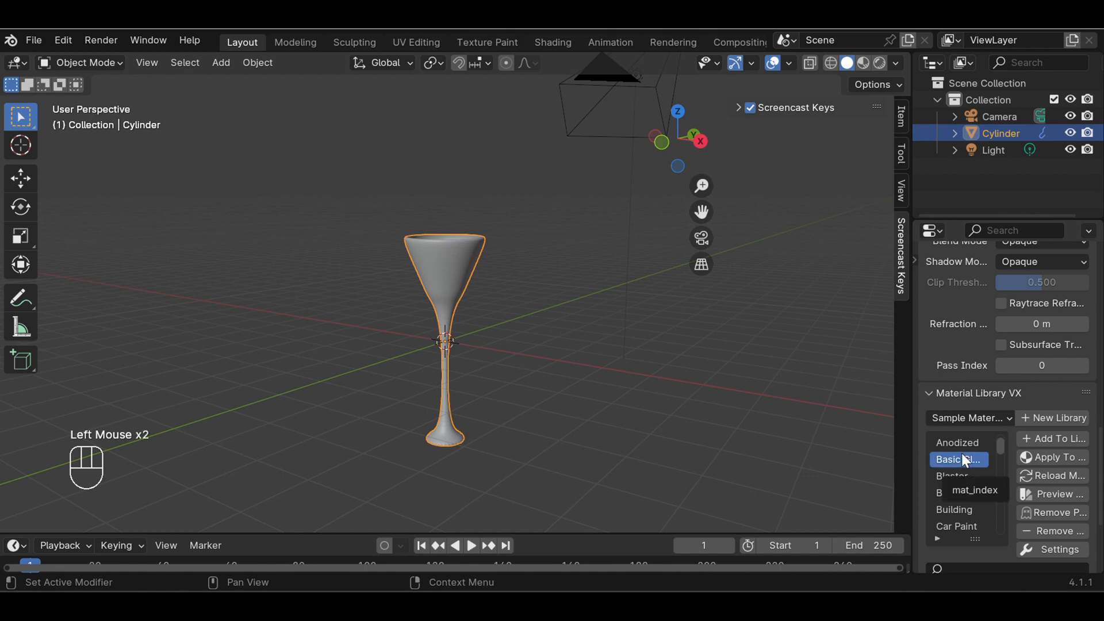
{"action": "left_click", "coordinate": [1050, 454]}
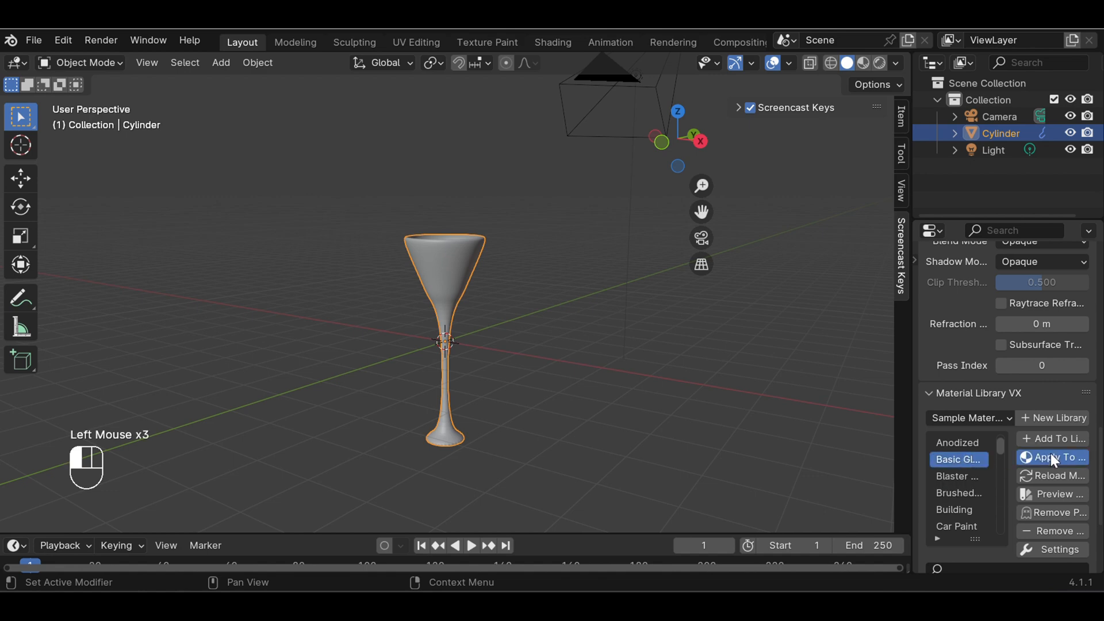
{"action": "left_click", "coordinate": [1059, 317]}
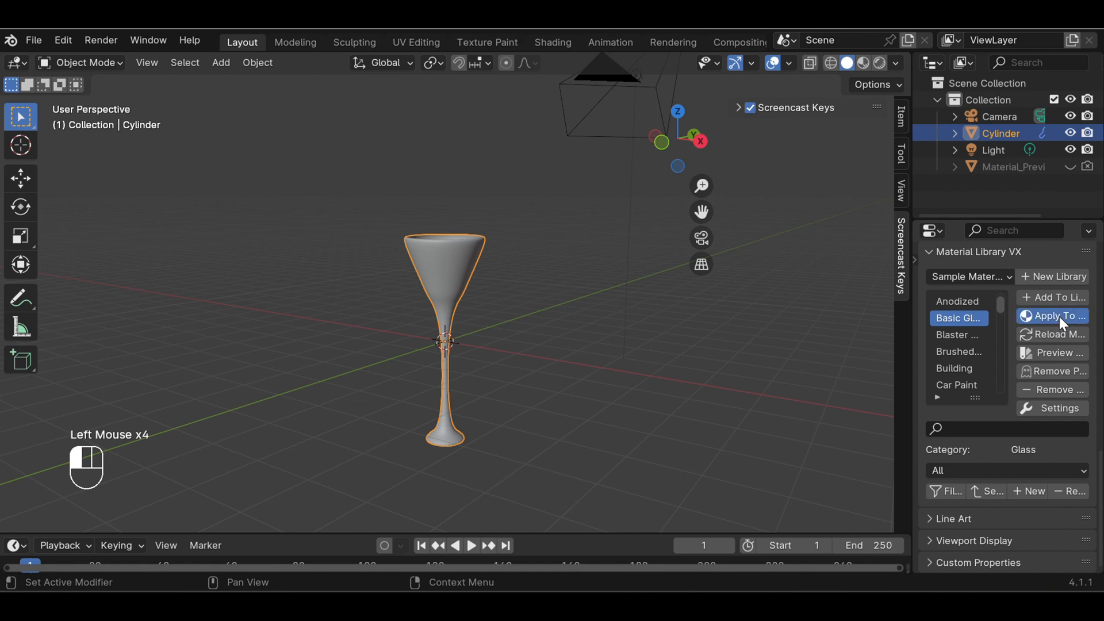
{"action": "left_click", "coordinate": [862, 62]}
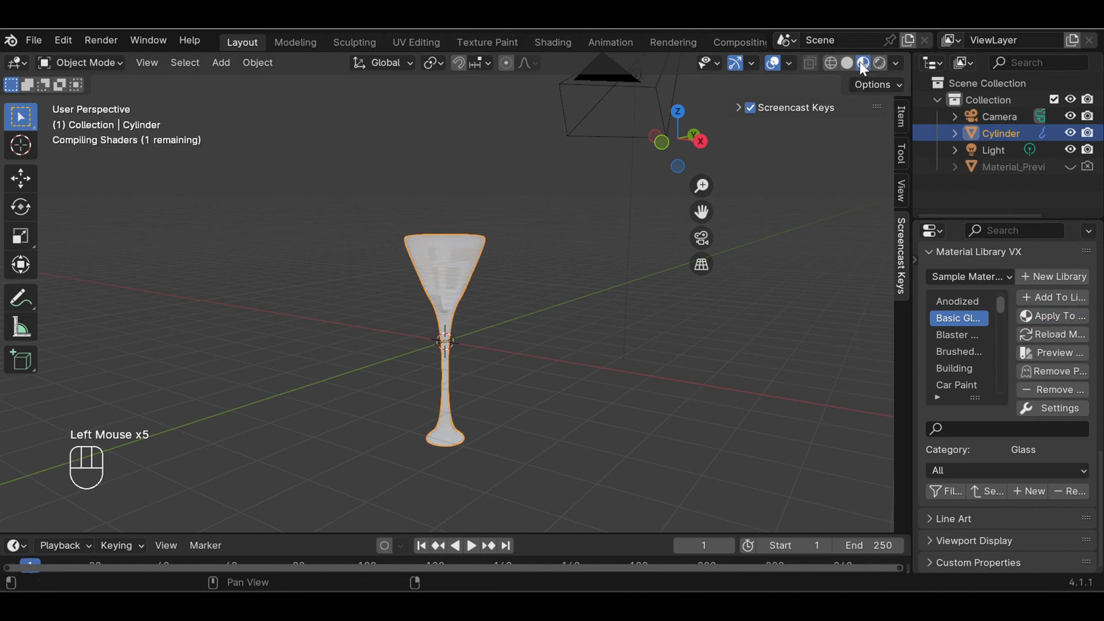
{"action": "scroll", "coordinate": [549, 371], "scroll_direction": "up", "scroll_amount": 1}
{"action": "scroll", "coordinate": [547, 367], "scroll_direction": "up", "scroll_amount": 5}
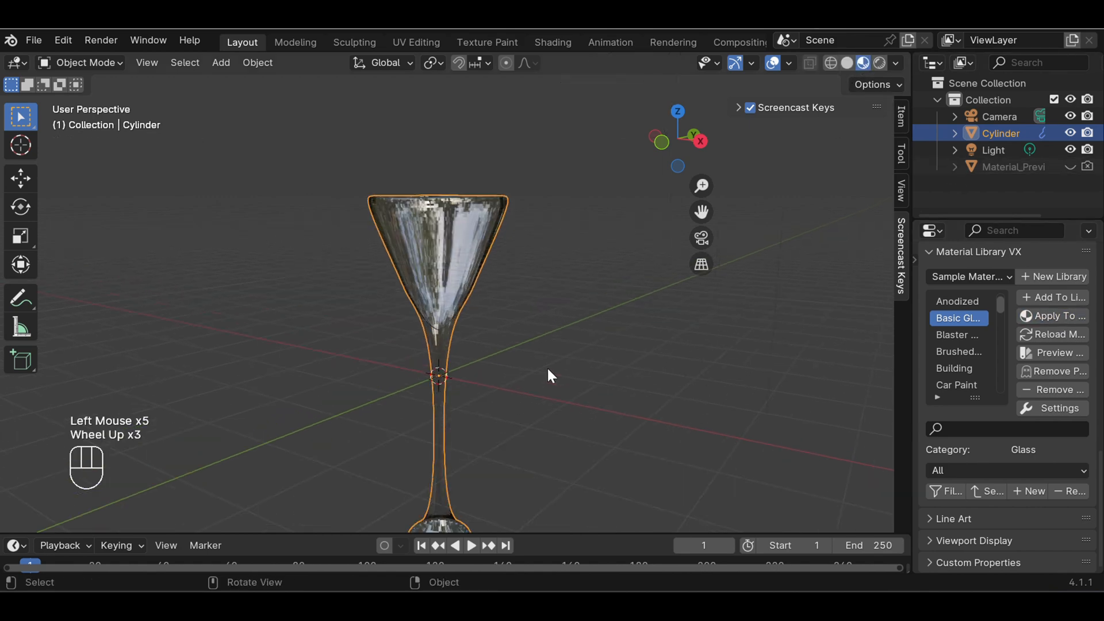
{"action": "scroll", "coordinate": [552, 347], "scroll_direction": "down", "scroll_amount": 4}
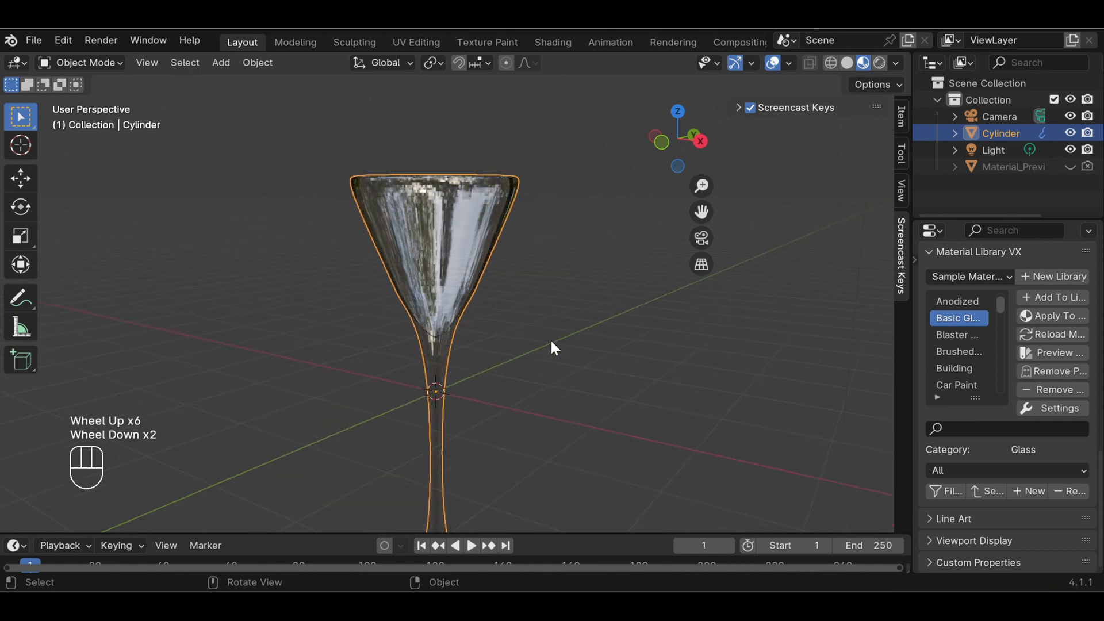
{"action": "middle_click_drag", "start_coordinate": [527, 308], "coordinate": [522, 377]}
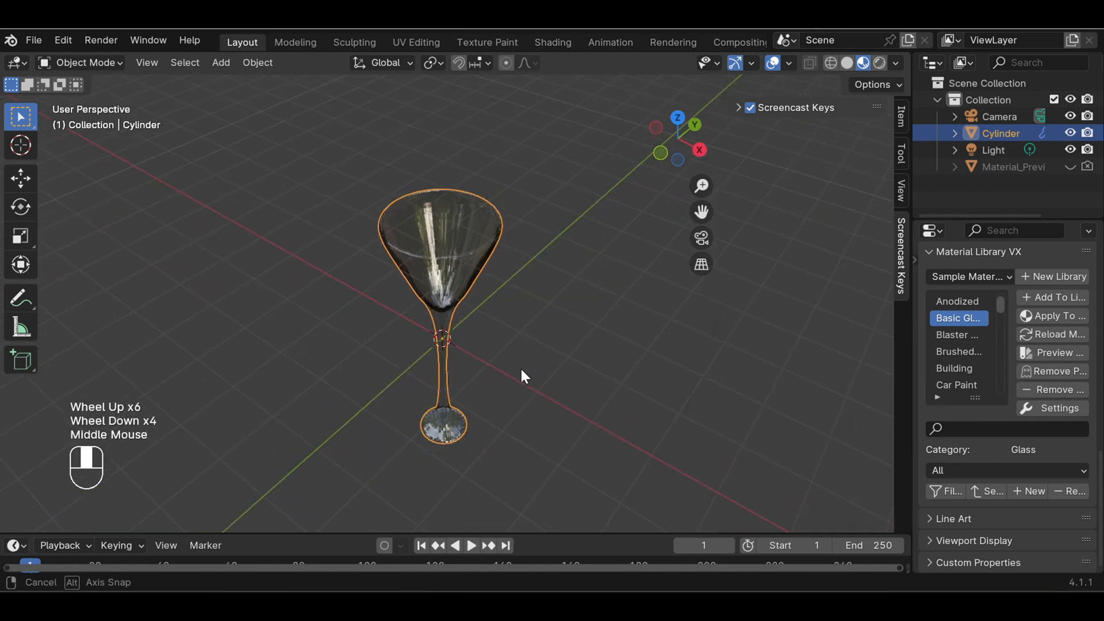
{"action": "left_click", "coordinate": [705, 369]}
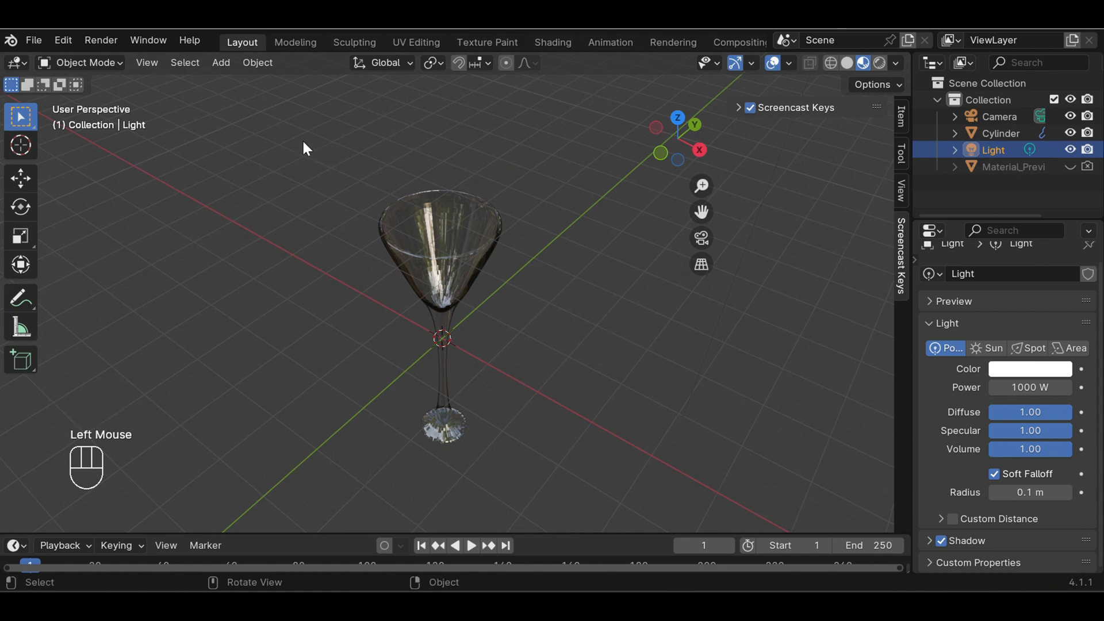
Add a mesh plane at the scene's centre and scale it up uniformly to form a tabletop much wider than the glass
{"action": "left_click", "coordinate": [218, 64]}
{"action": "mouse_move", "coordinate": [255, 81]}
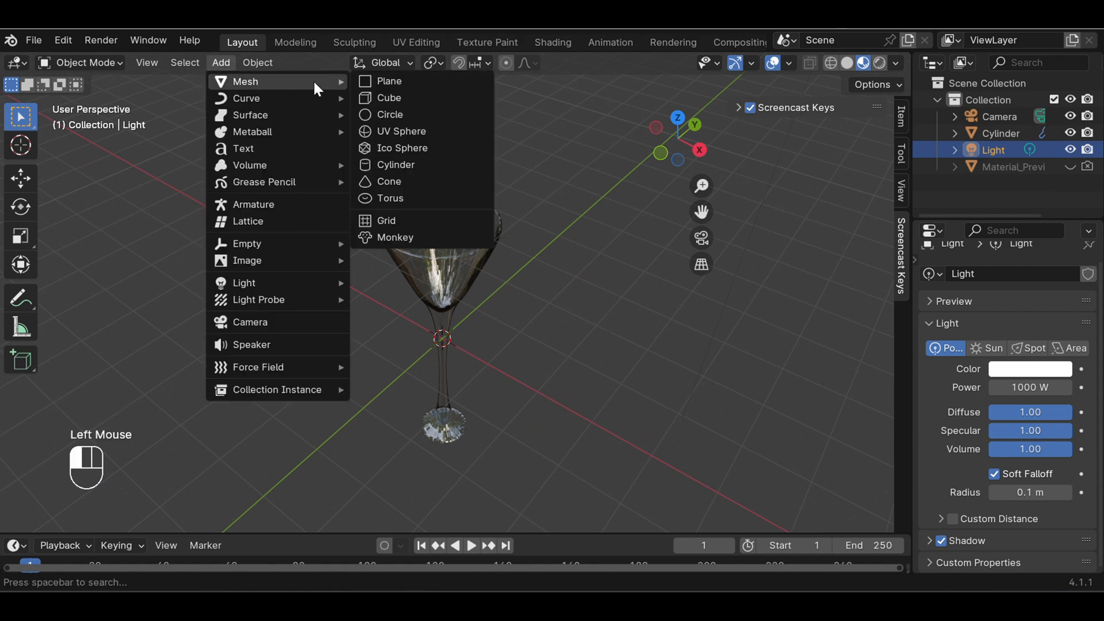
{"action": "left_click", "coordinate": [389, 83]}
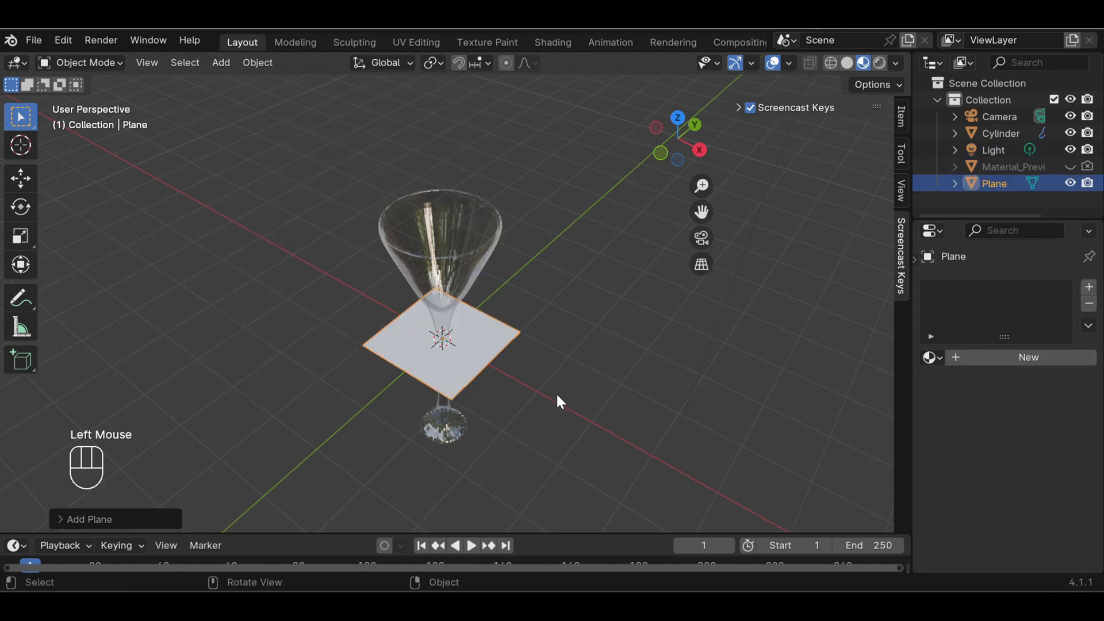
{"action": "key", "text": "s"}
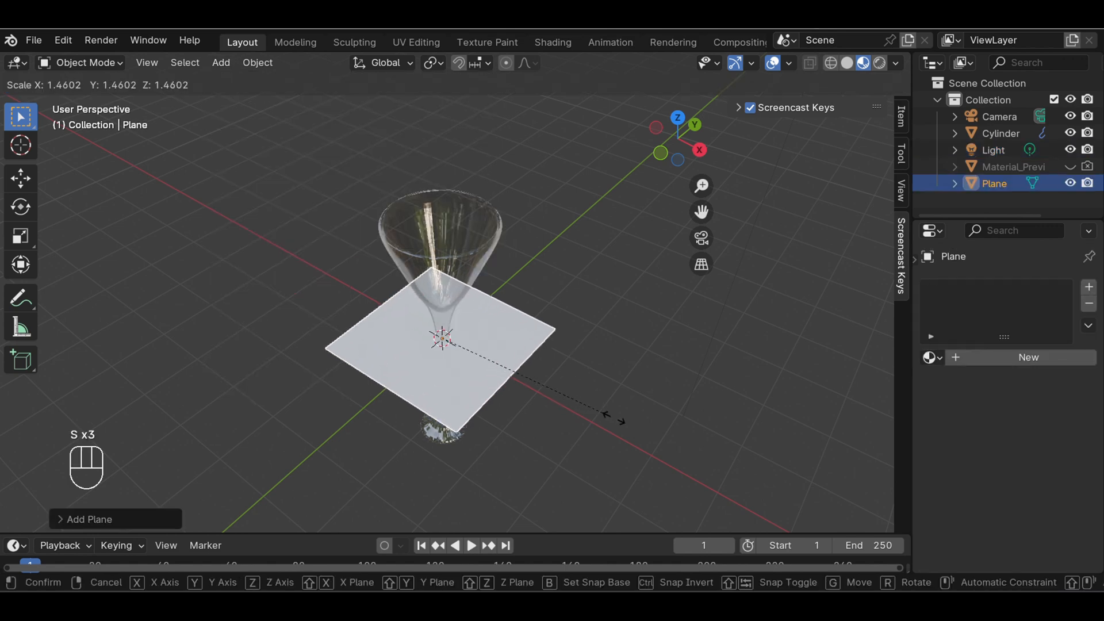
{"action": "left_click", "coordinate": [775, 475]}
{"action": "middle_click_drag", "start_coordinate": [774, 425], "coordinate": [618, 366]}
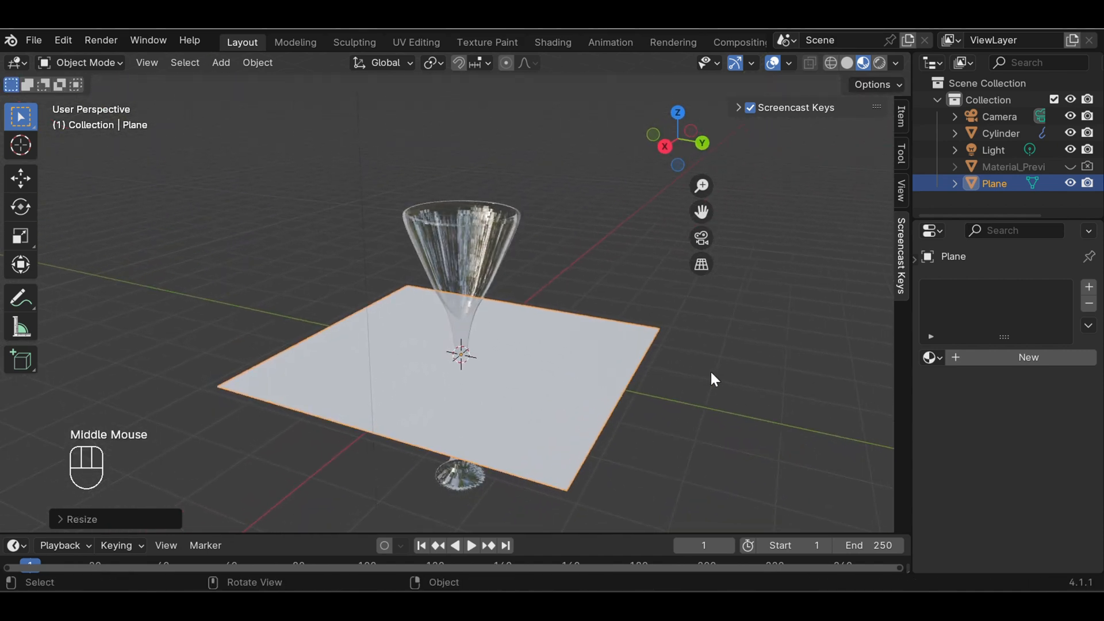
Create a new material on the plane and use Kayu jati.png from Downloads as its Base Color image texture
{"action": "left_click", "coordinate": [1007, 358]}
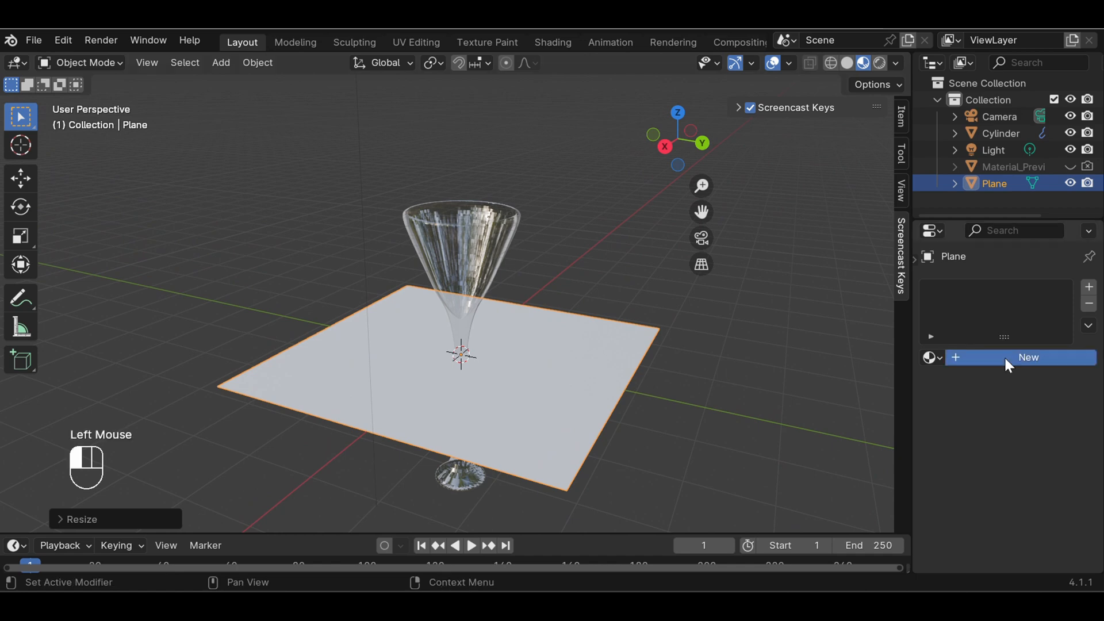
{"action": "scroll", "coordinate": [1000, 494], "scroll_direction": "down", "scroll_amount": 2}
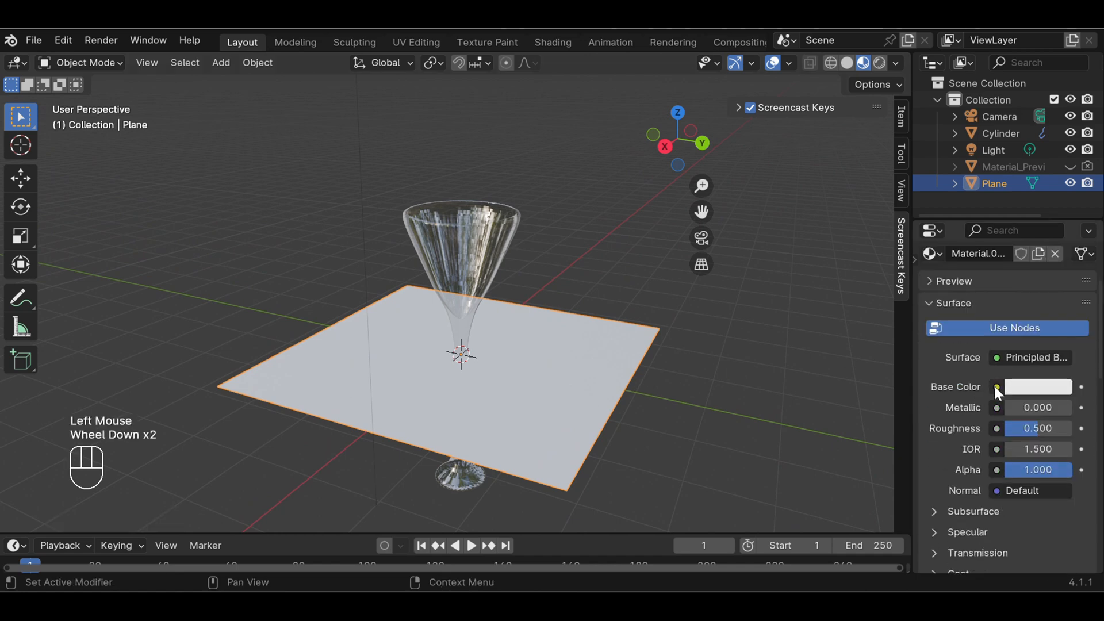
{"action": "left_click", "coordinate": [1002, 386]}
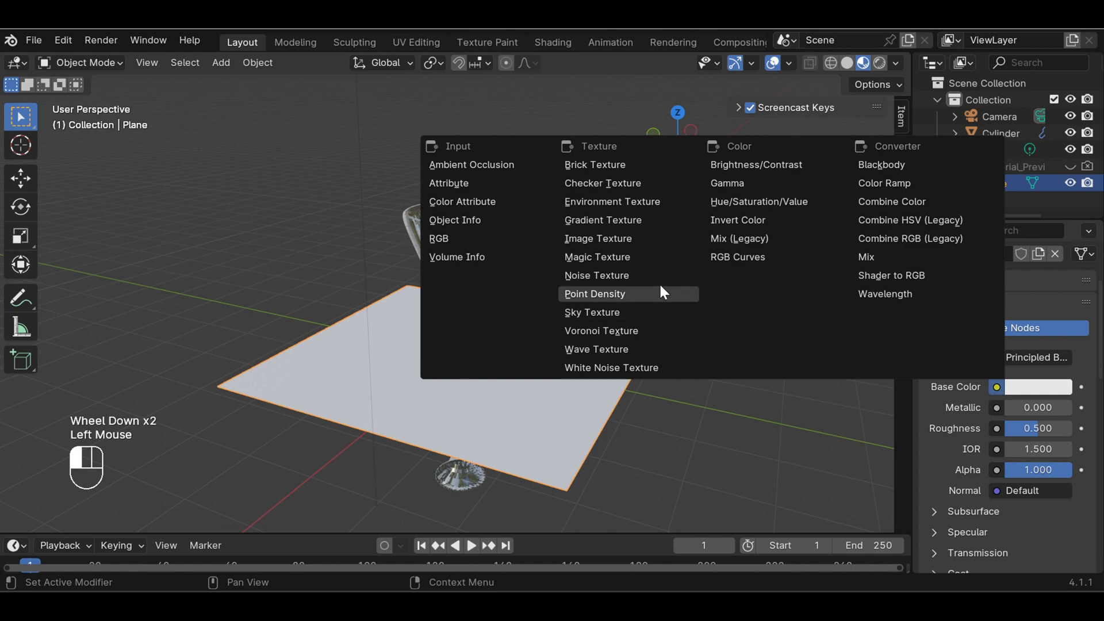
{"action": "left_click", "coordinate": [641, 238]}
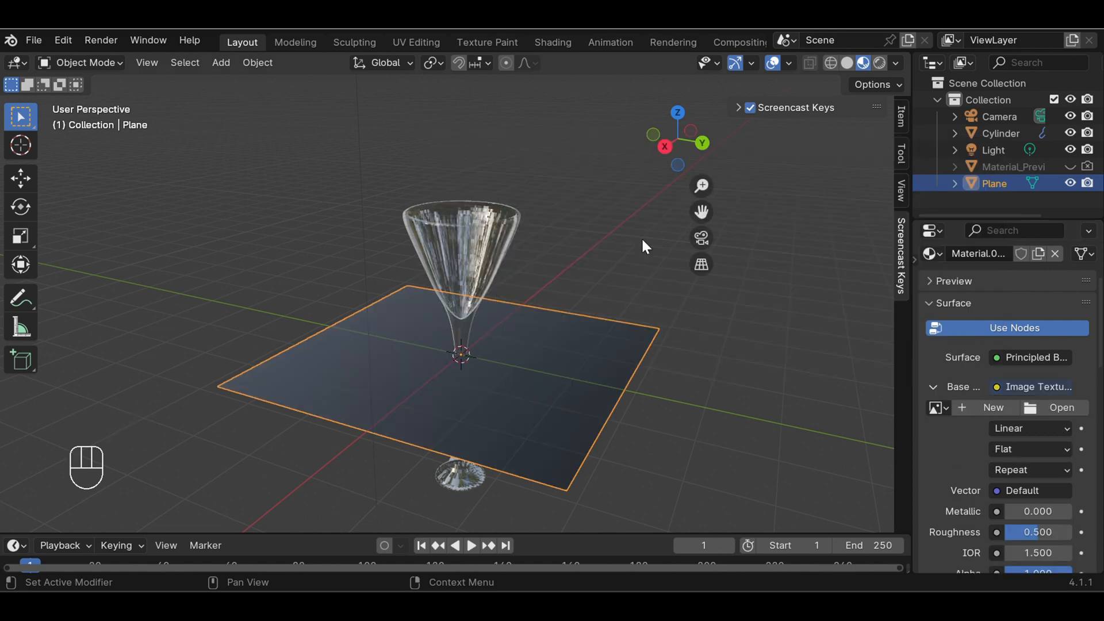
{"action": "left_click", "coordinate": [1075, 409]}
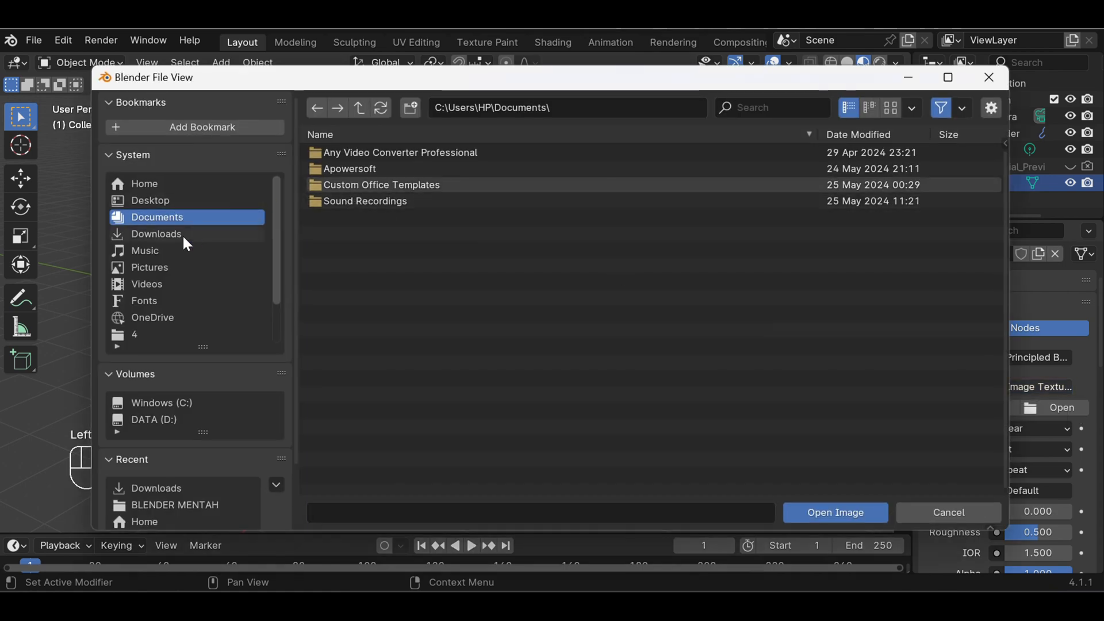
{"action": "left_click", "coordinate": [182, 234]}
{"action": "left_click", "coordinate": [360, 168]}
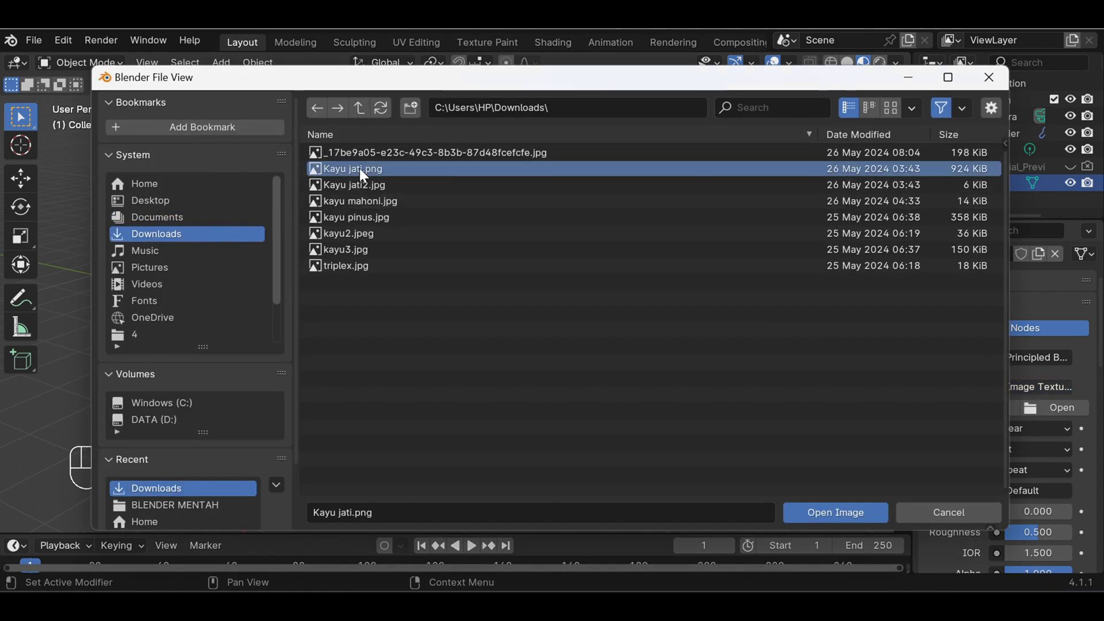
{"action": "left_click", "coordinate": [857, 516]}
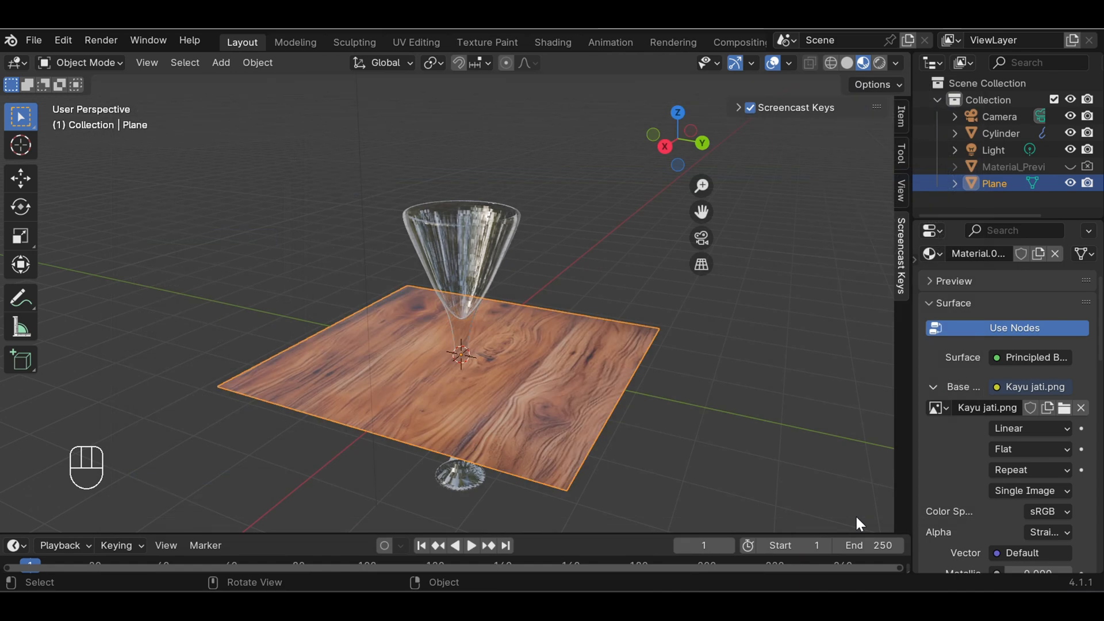
Hide the floor grid and the X and Y axis lines in the viewport overlays
{"action": "middle_click_drag", "start_coordinate": [692, 407], "coordinate": [844, 443]}
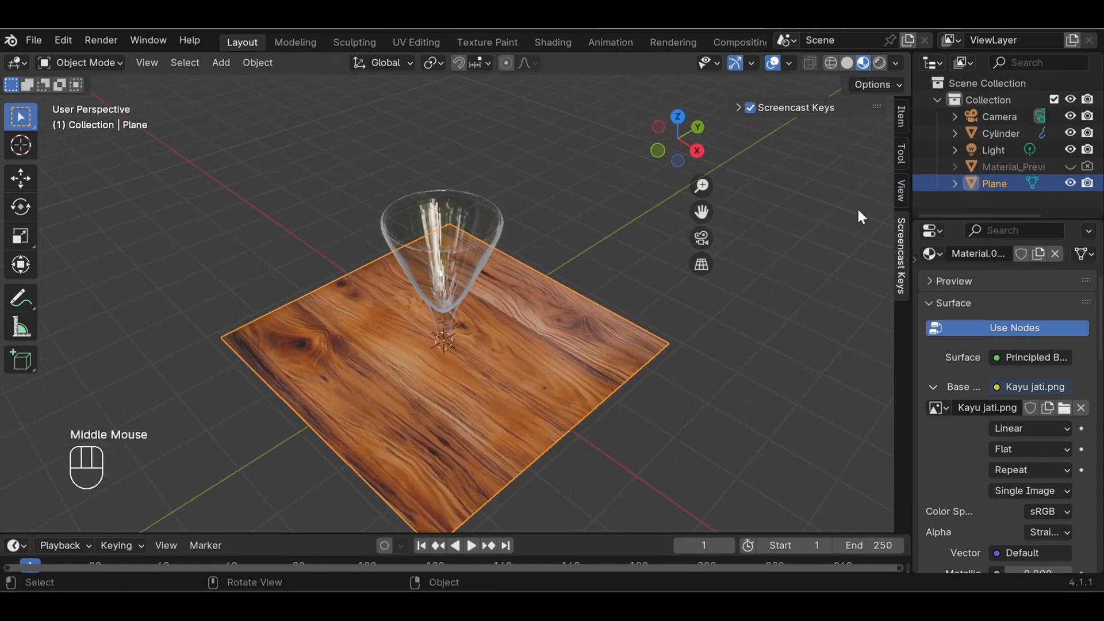
{"action": "left_click", "coordinate": [789, 63]}
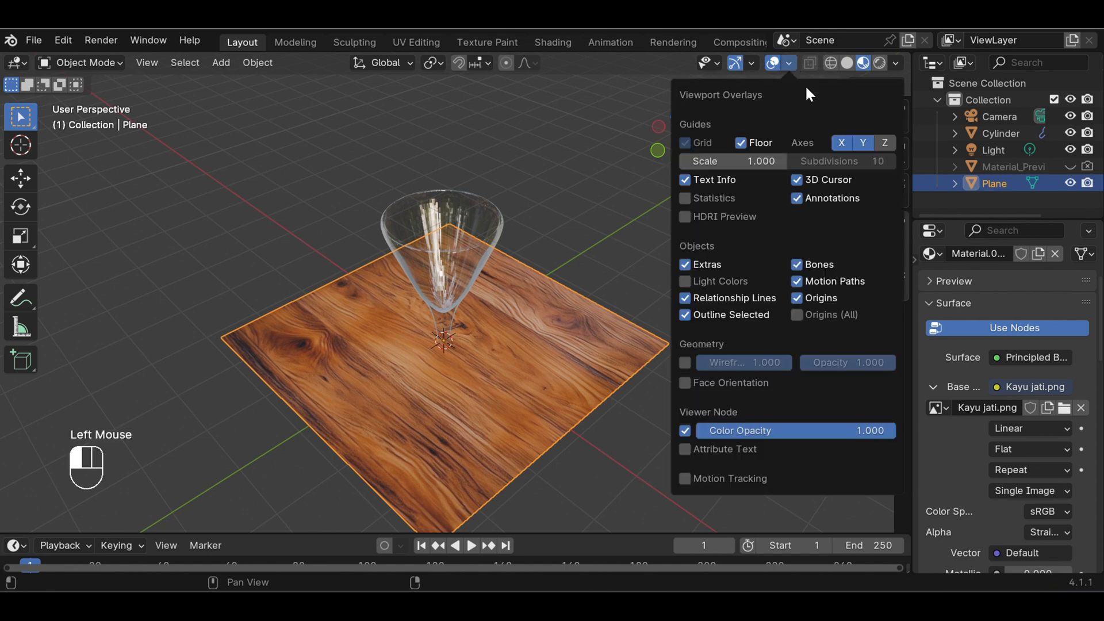
{"action": "left_click", "coordinate": [742, 142]}
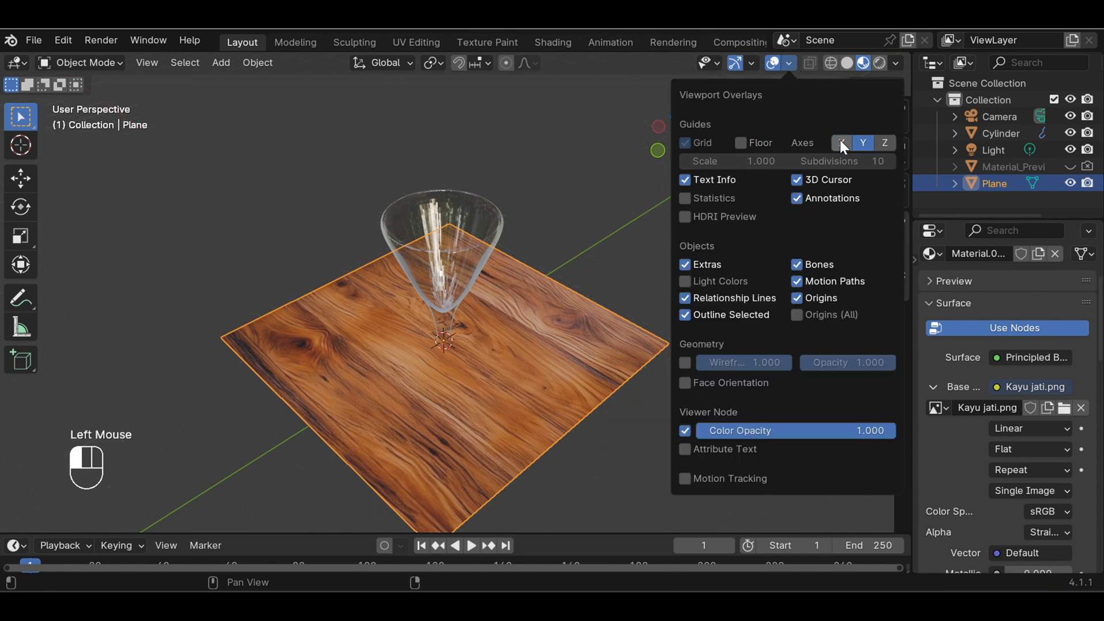
{"action": "left_click", "coordinate": [864, 144]}
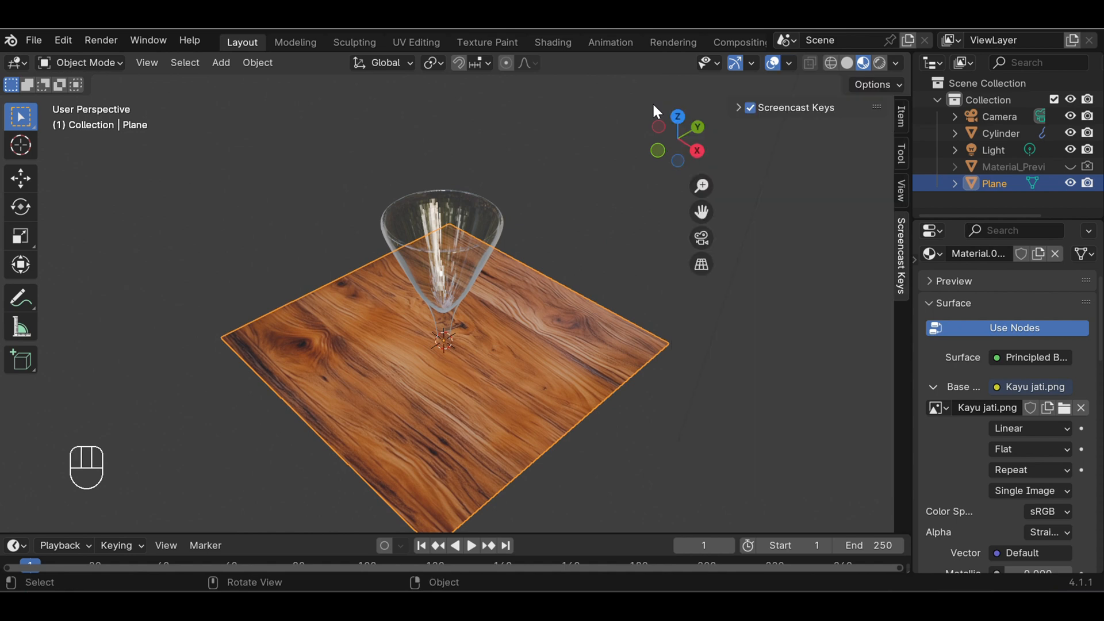
Select the glass and raise it along the Z axis until its foot is just above the wooden plane
{"action": "scroll", "coordinate": [563, 236], "scroll_direction": "down", "scroll_amount": 3}
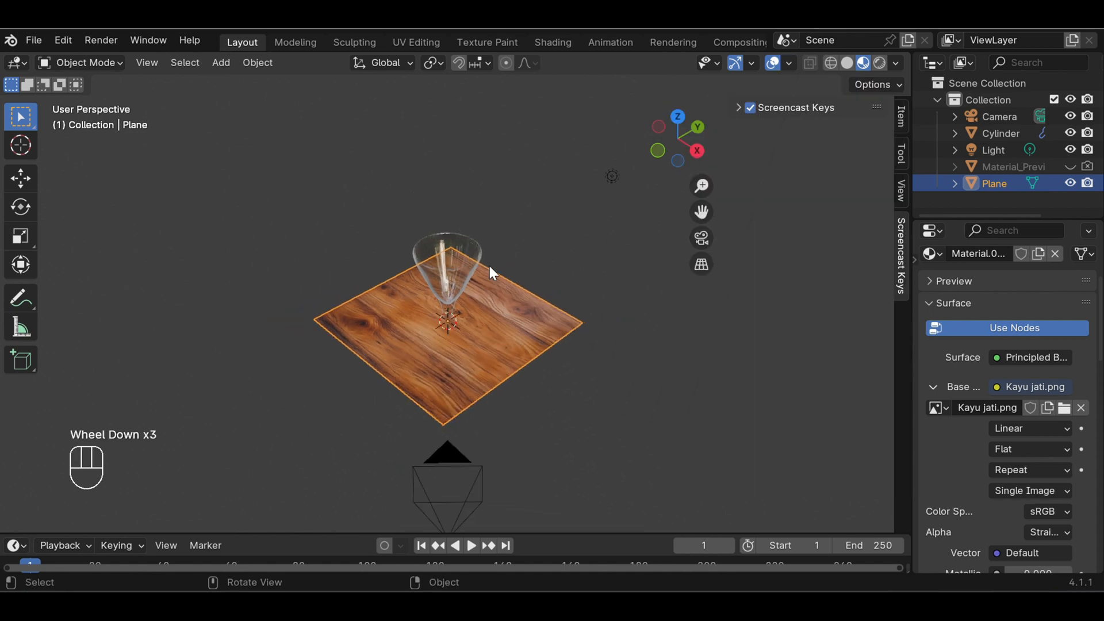
{"action": "left_click", "coordinate": [468, 279]}
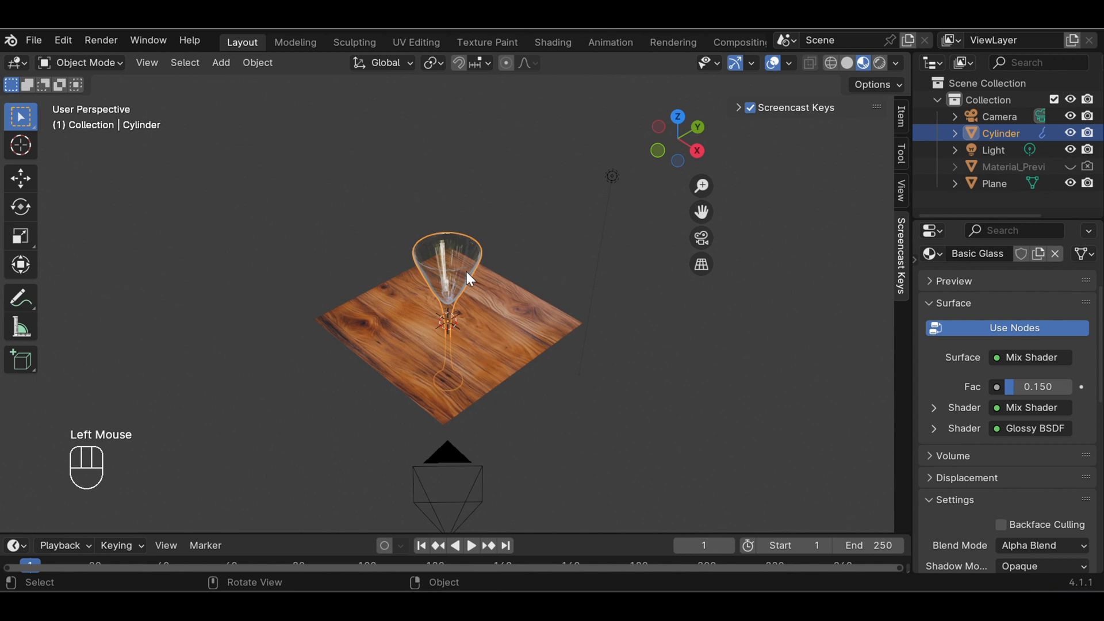
{"action": "key", "text": "g"}
{"action": "key", "text": "z"}
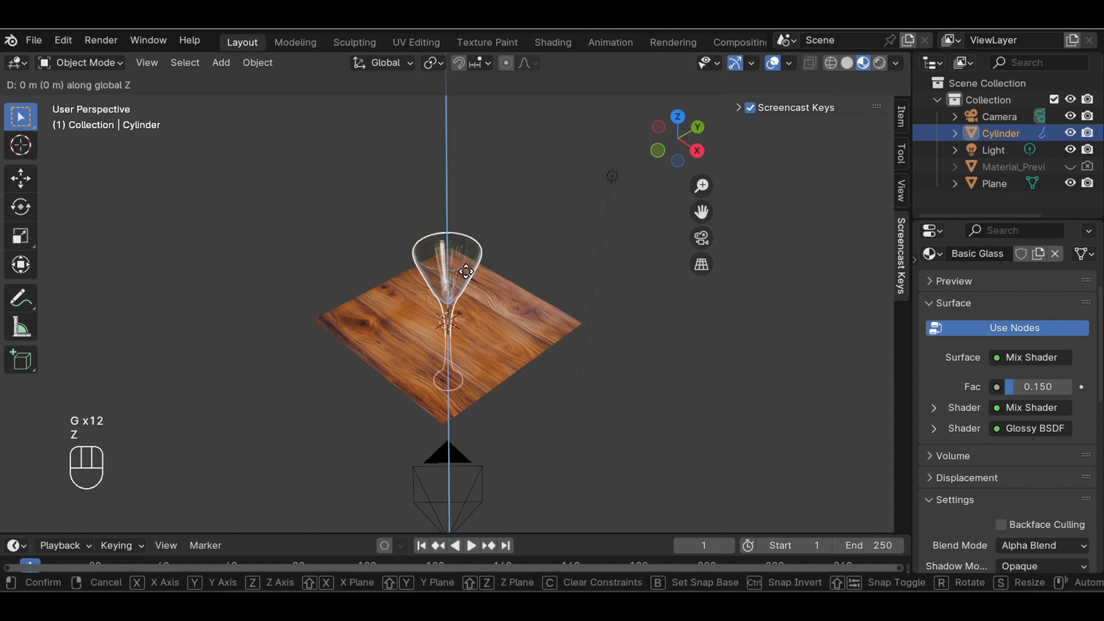
{"action": "left_click", "coordinate": [467, 198]}
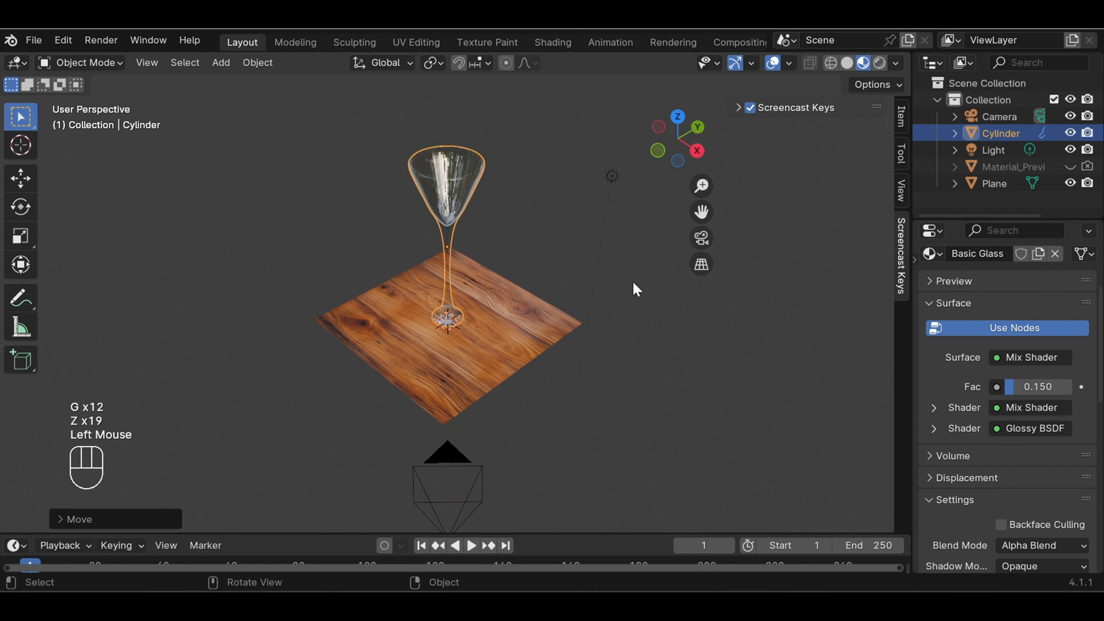
In front view, lower the glass about 0.1 m along Z so its foot rests on the plane, and deselect it
{"action": "key", "text": "KP_1"}
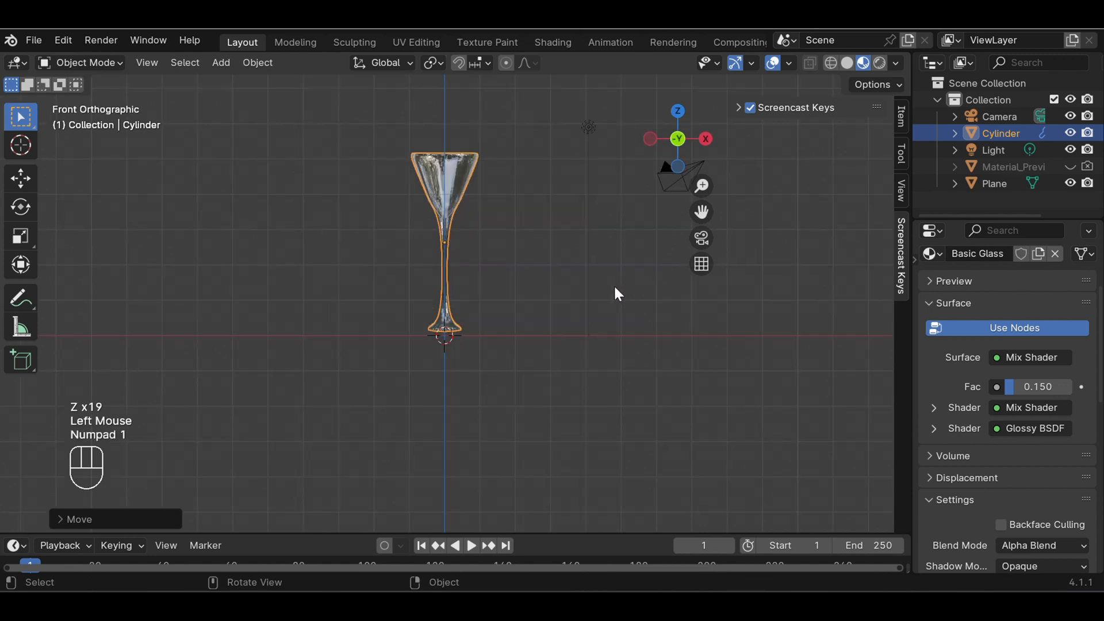
{"action": "left_click", "coordinate": [453, 195]}
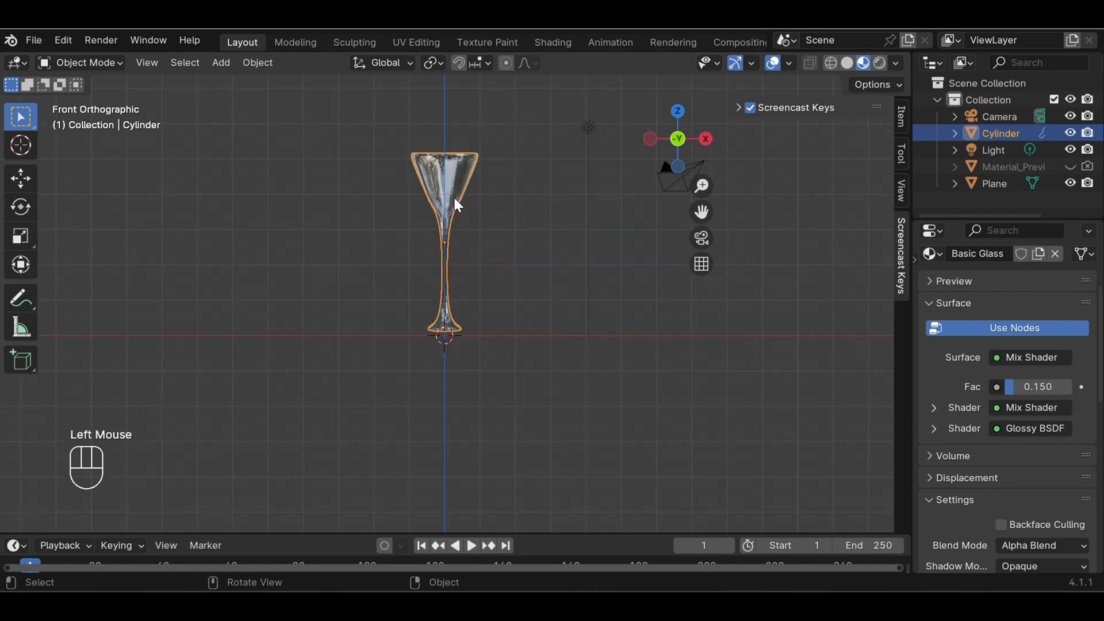
{"action": "key", "text": "g"}
{"action": "key", "text": "g"}
{"action": "key", "text": "z"}
{"action": "key", "text": "z"}
{"action": "key", "text": "z"}
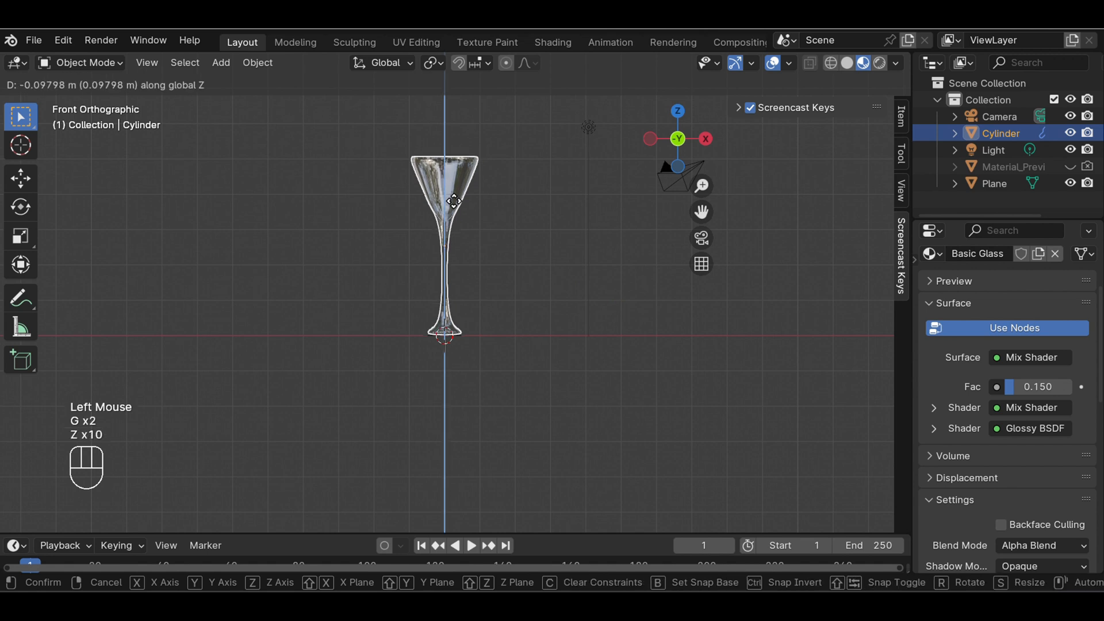
{"action": "left_click", "coordinate": [454, 201]}
{"action": "left_click", "coordinate": [628, 274]}
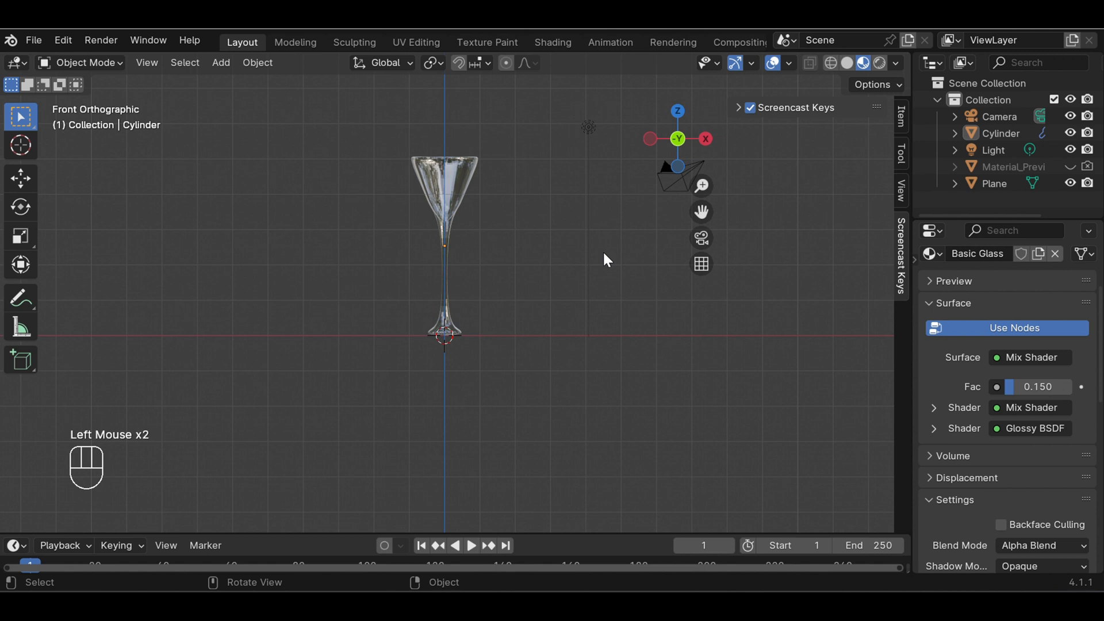
Examine the glass standing on the wooden plane from several angles and distances
{"action": "middle_click_drag", "start_coordinate": [604, 254], "coordinate": [385, 324]}
{"action": "left_click_drag", "start_coordinate": [703, 201], "coordinate": [627, 227]}
{"action": "scroll", "coordinate": [704, 199], "scroll_direction": "up", "scroll_amount": 3}
{"action": "scroll", "coordinate": [561, 257], "scroll_direction": "down", "scroll_amount": 1}
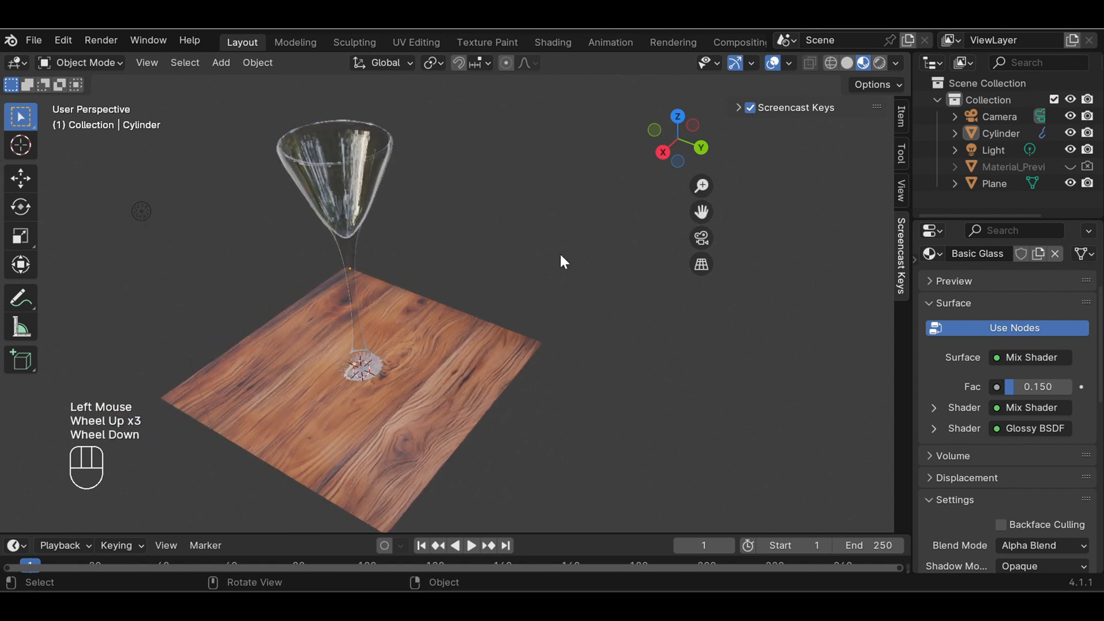
{"action": "scroll", "coordinate": [561, 258], "scroll_direction": "up", "scroll_amount": 1}
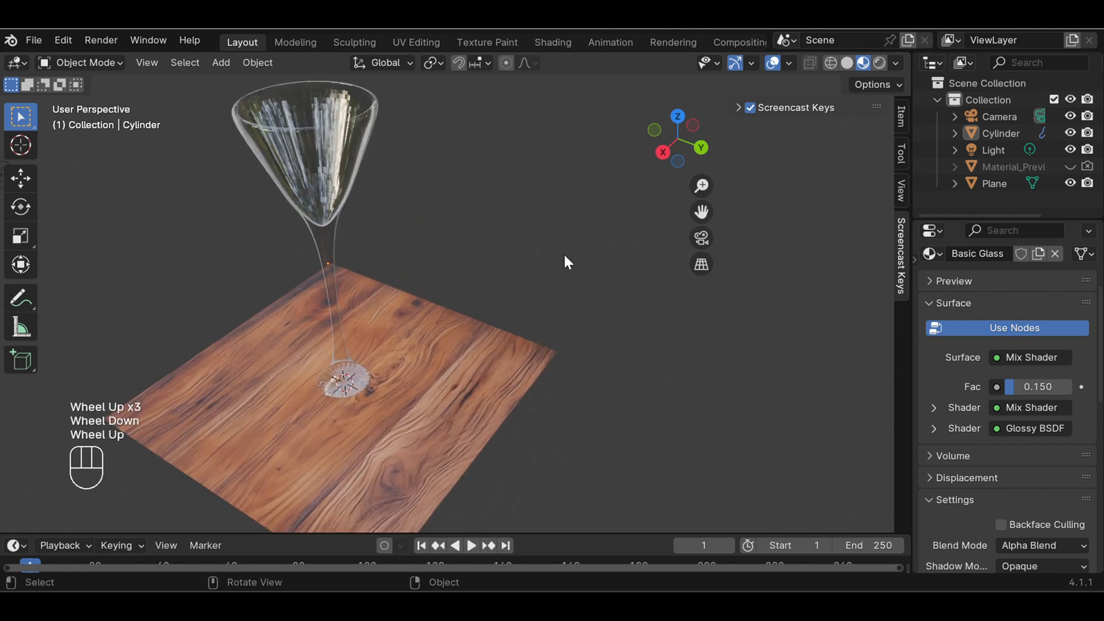
{"action": "middle_click_drag", "start_coordinate": [438, 355], "coordinate": [465, 382]}
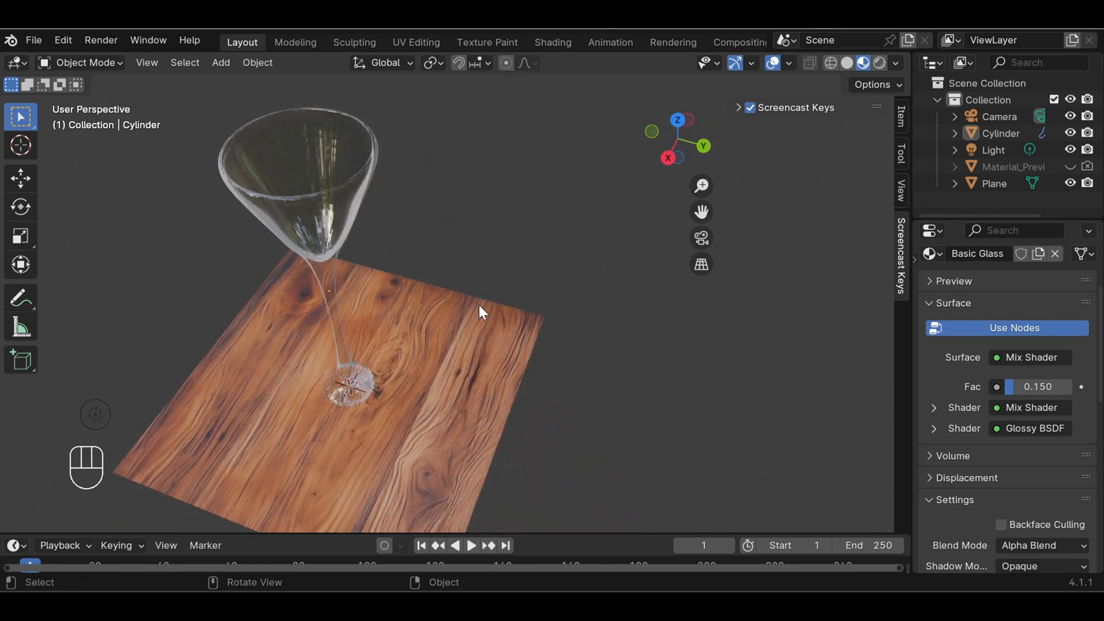